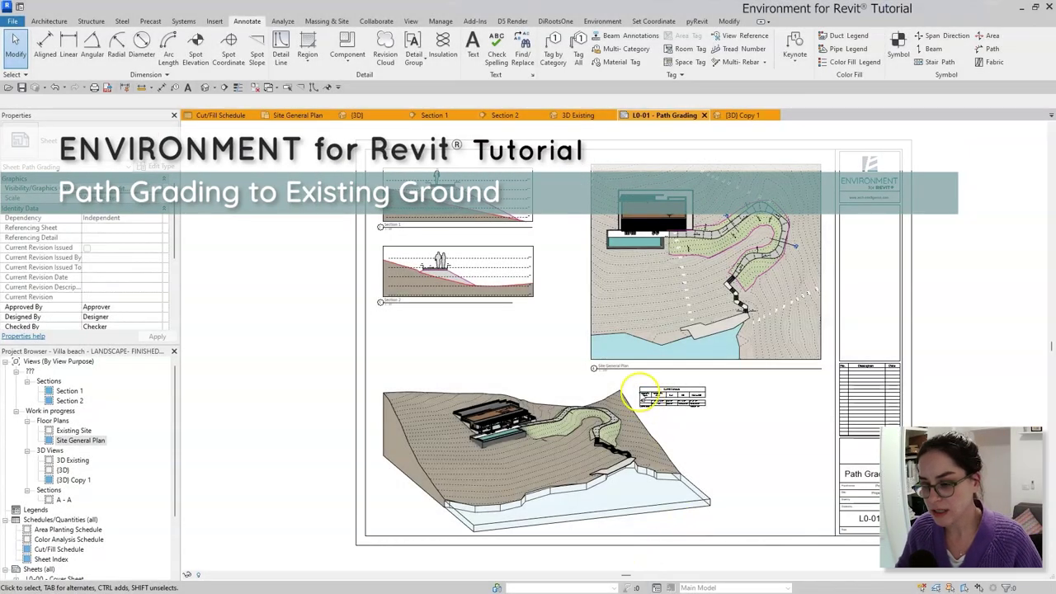
scroll(777, 171, up, 5)
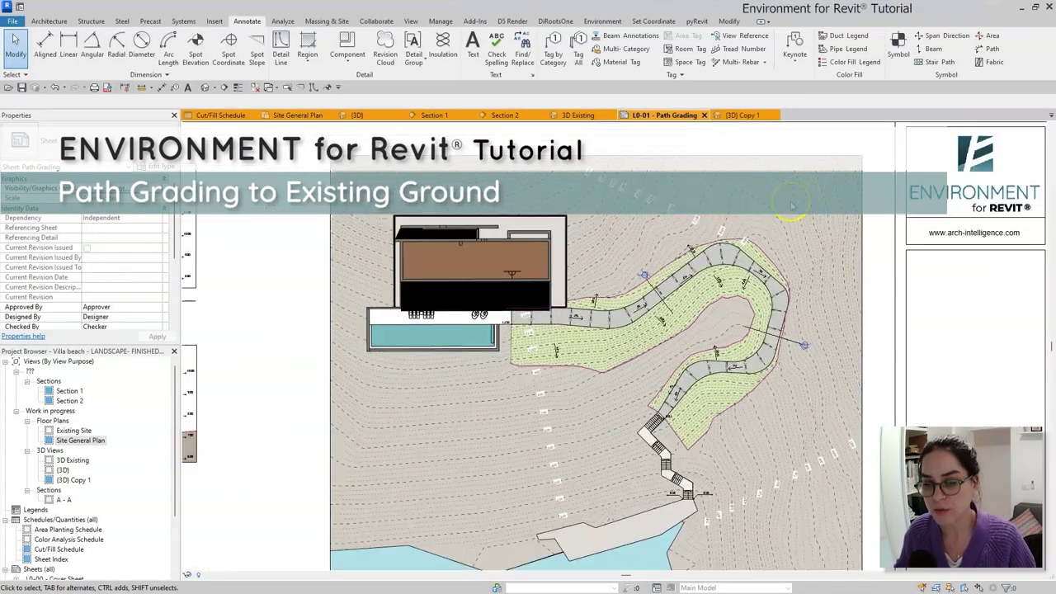
scroll(823, 421, up, 3)
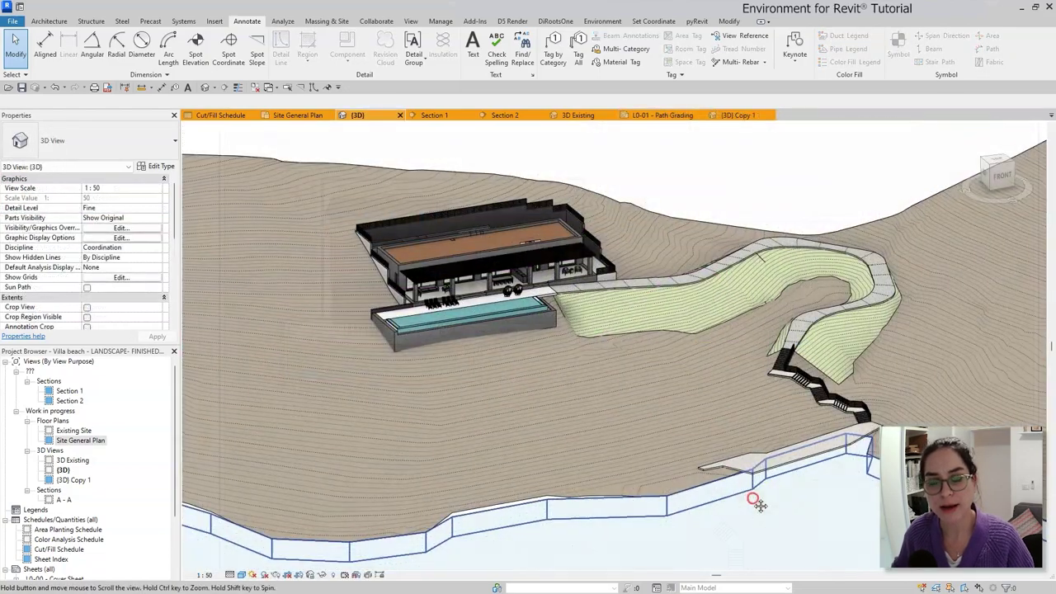
shift+middle_drag(754, 495, 695, 517)
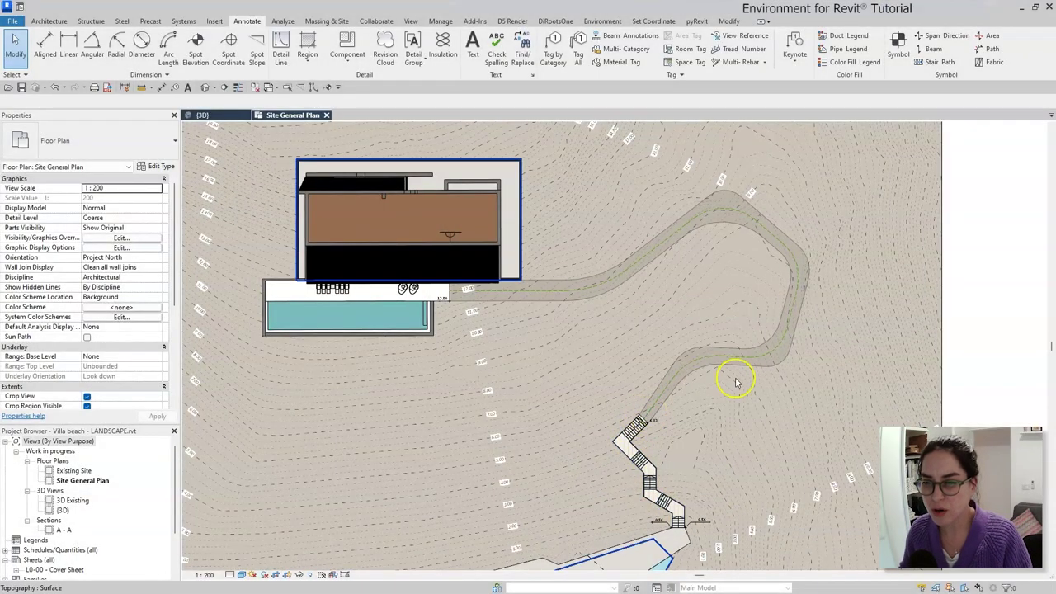
Step: Measure the total length of the path's dashed green centreline chain, from the pool terrace to the stairs
scroll(637, 361, down, 2)
scroll(648, 354, up, 3)
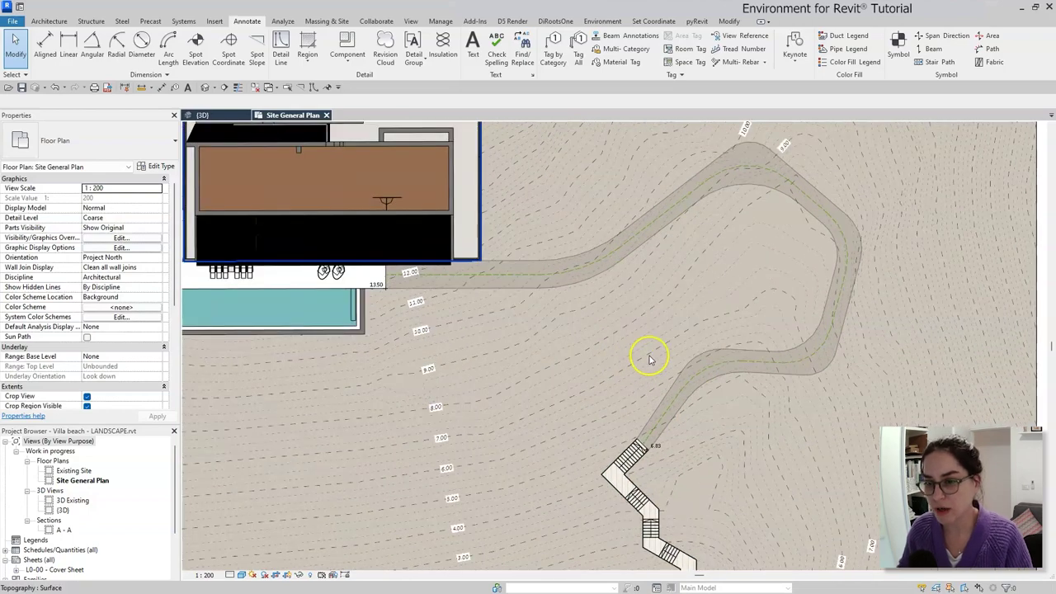
middle_drag(649, 354, 701, 388)
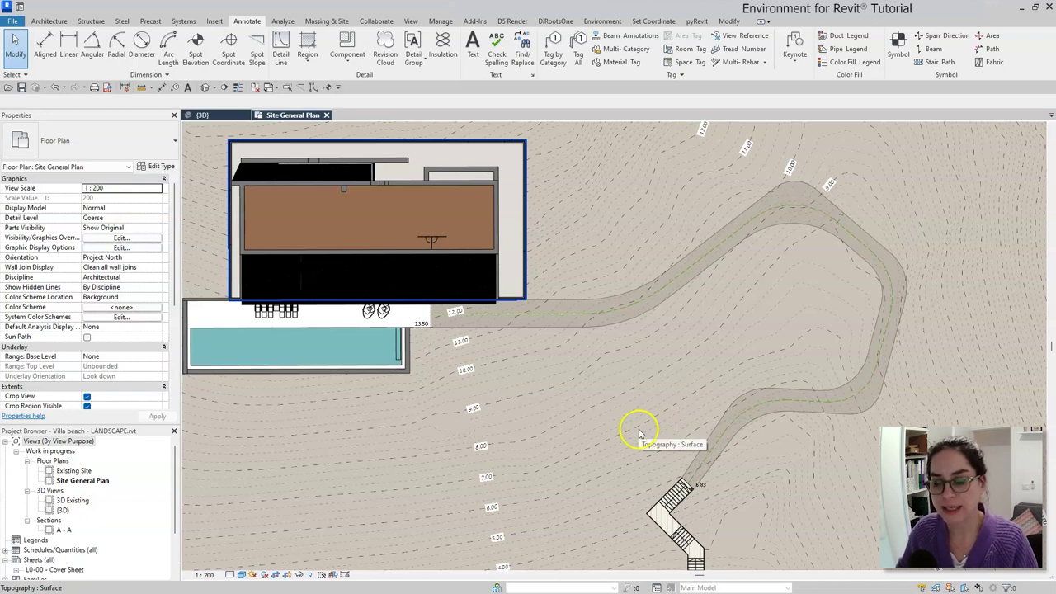
key(Escape)
key(Tab)
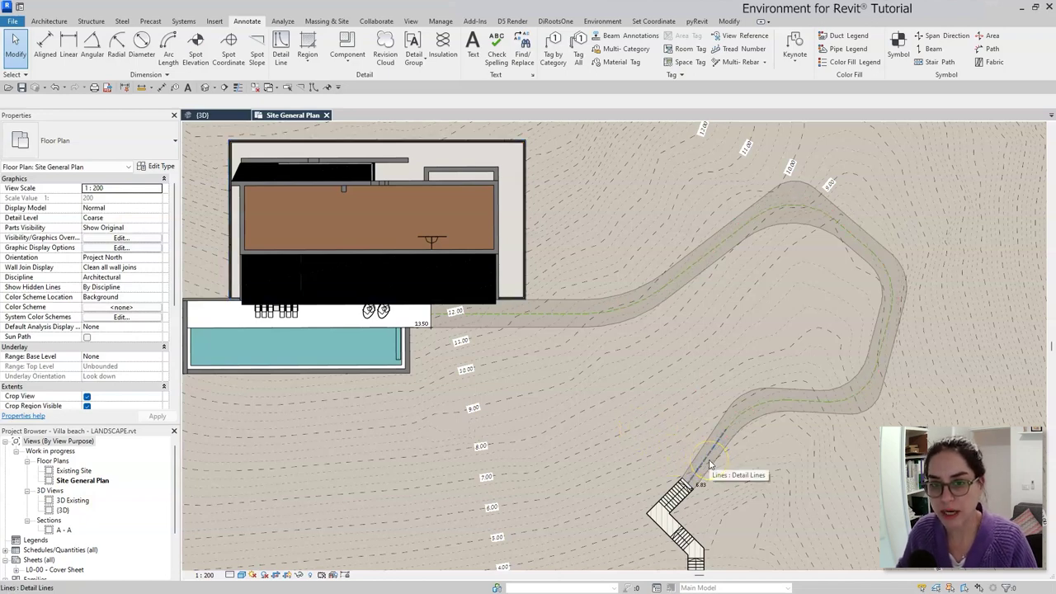
click(710, 462)
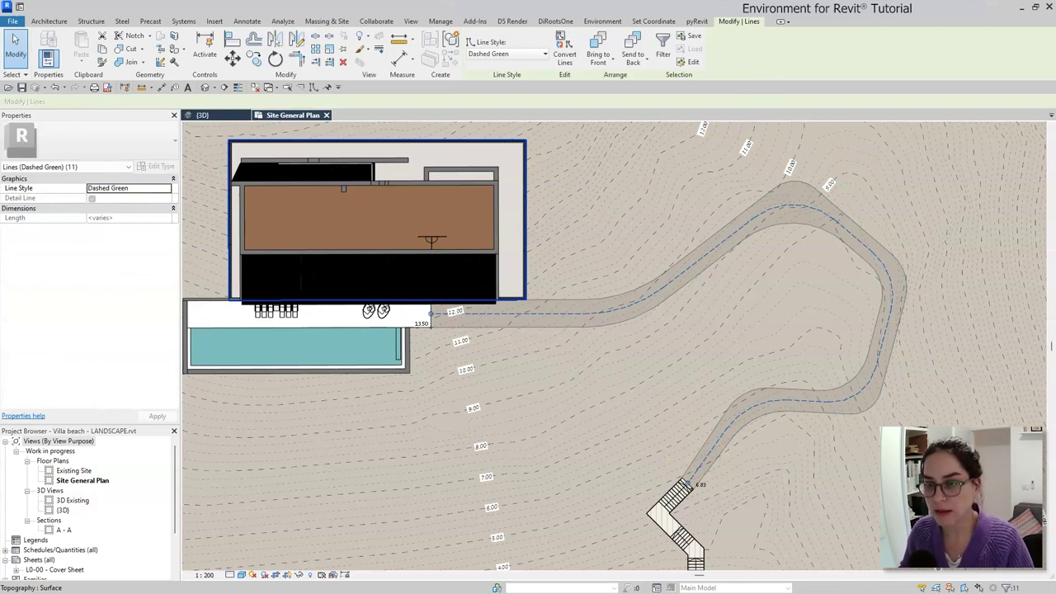
click(602, 21)
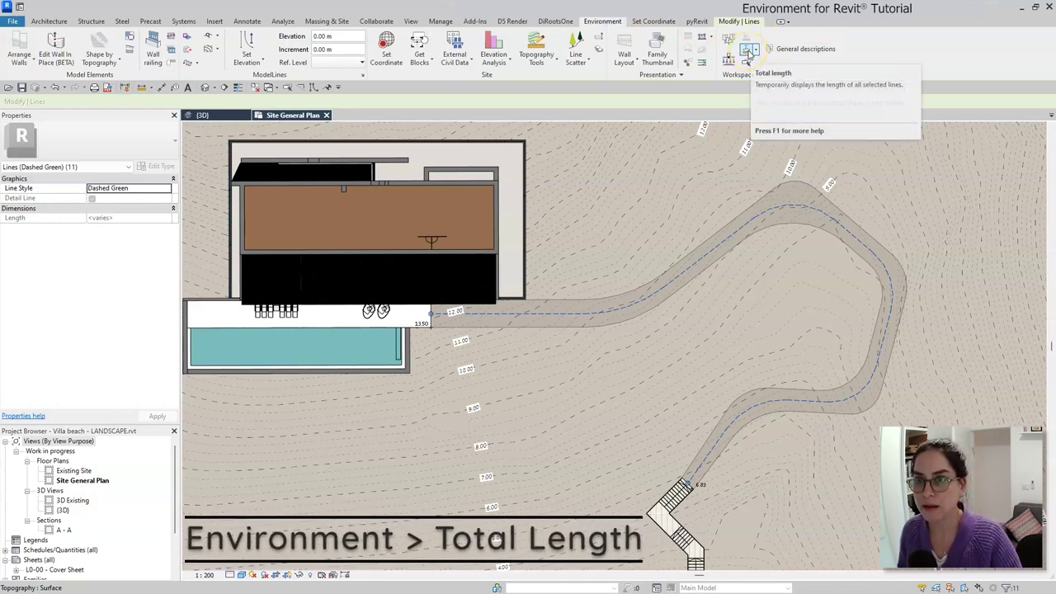
click(748, 52)
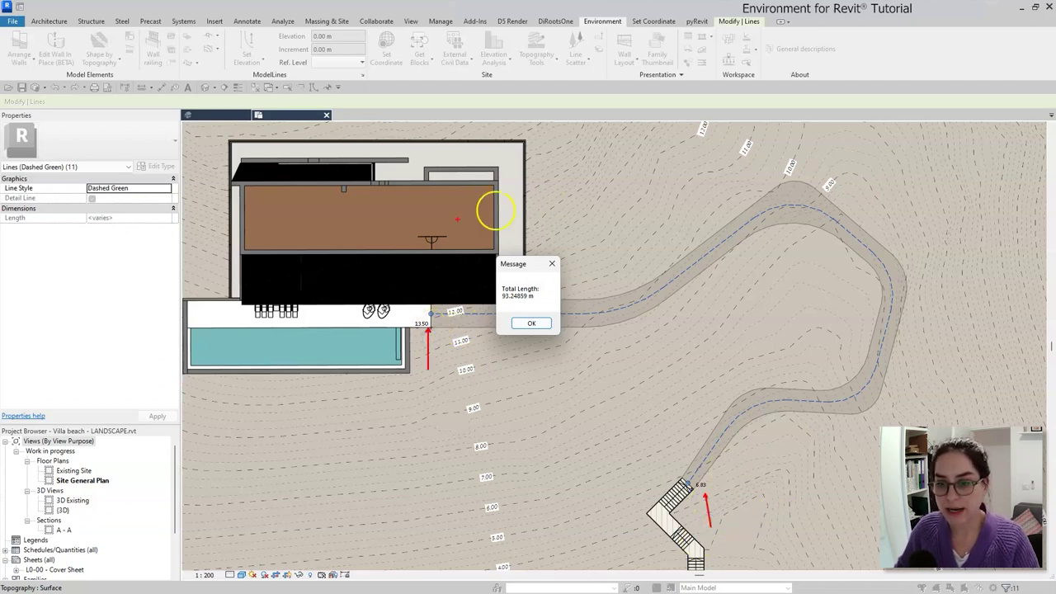
click(532, 324)
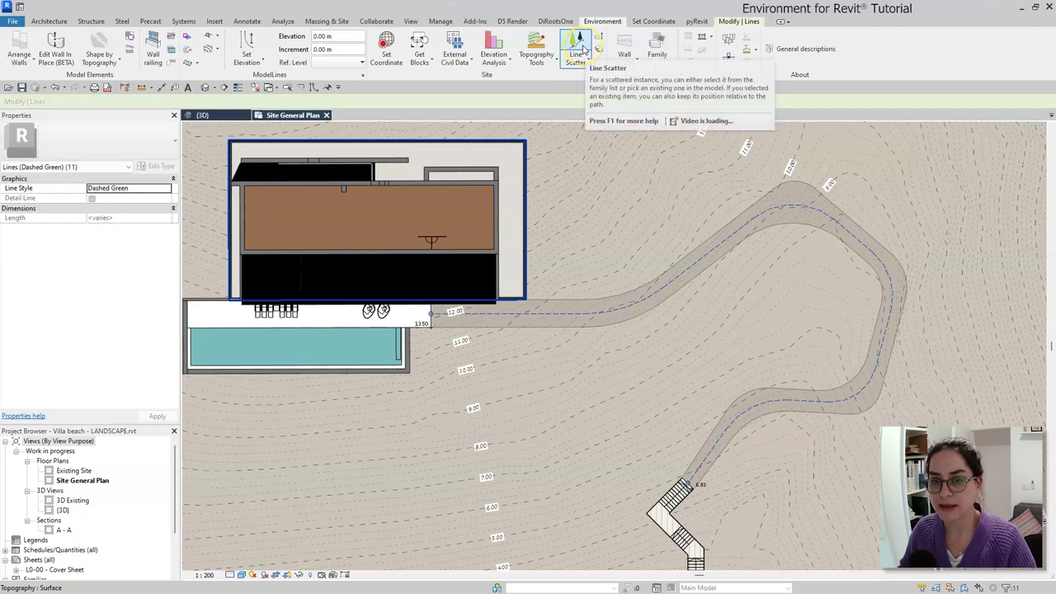
drag(490, 281, 478, 340)
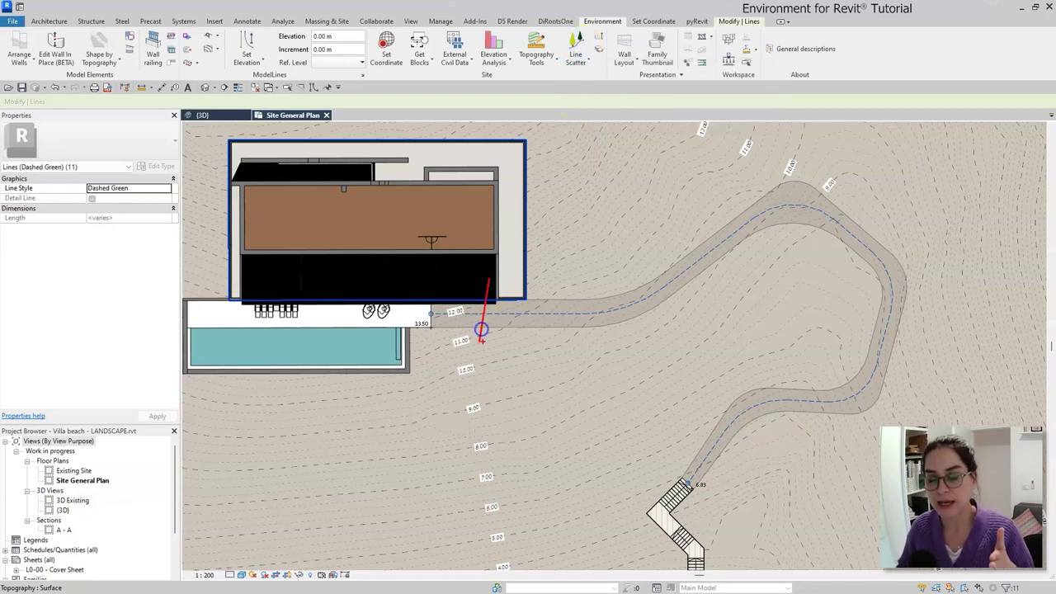
drag(576, 283, 560, 355)
drag(623, 283, 622, 351)
drag(670, 235, 693, 289)
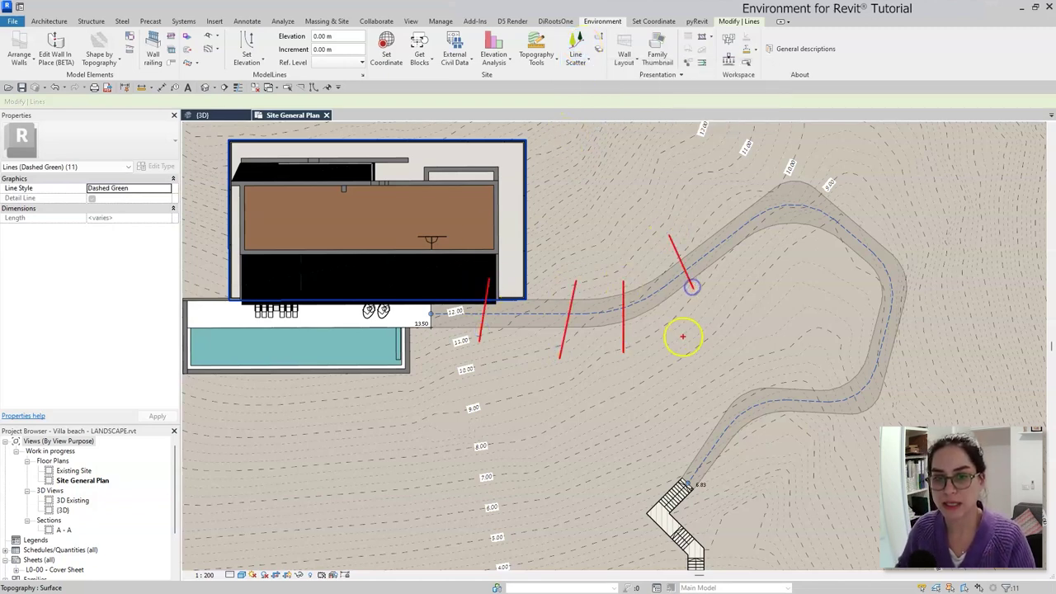
key(Escape)
Step: Place a Model Line referance component on the slope between the pool terrace and the stairs
click(50, 22)
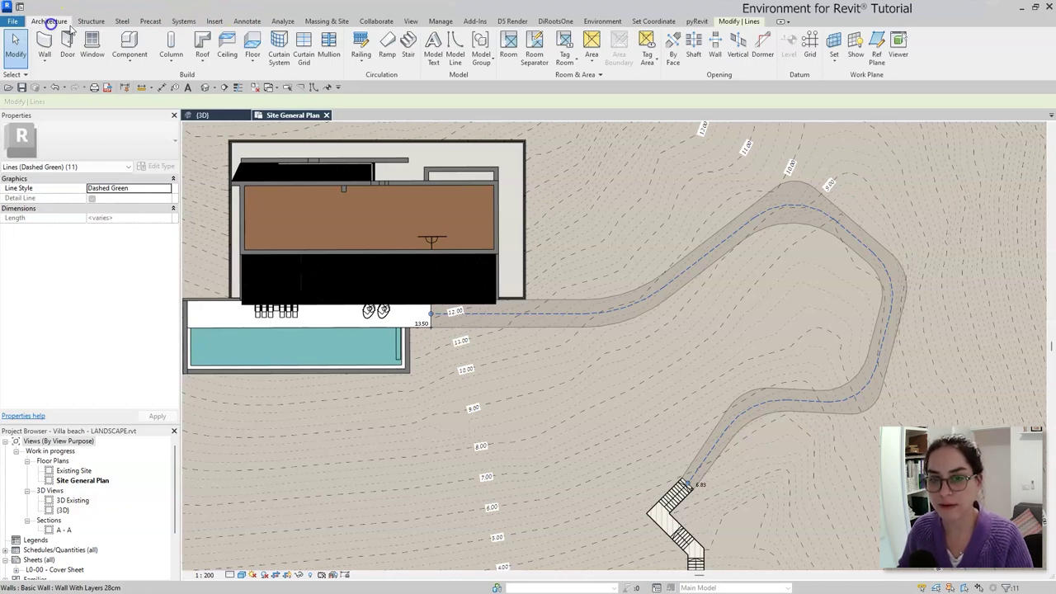
click(129, 45)
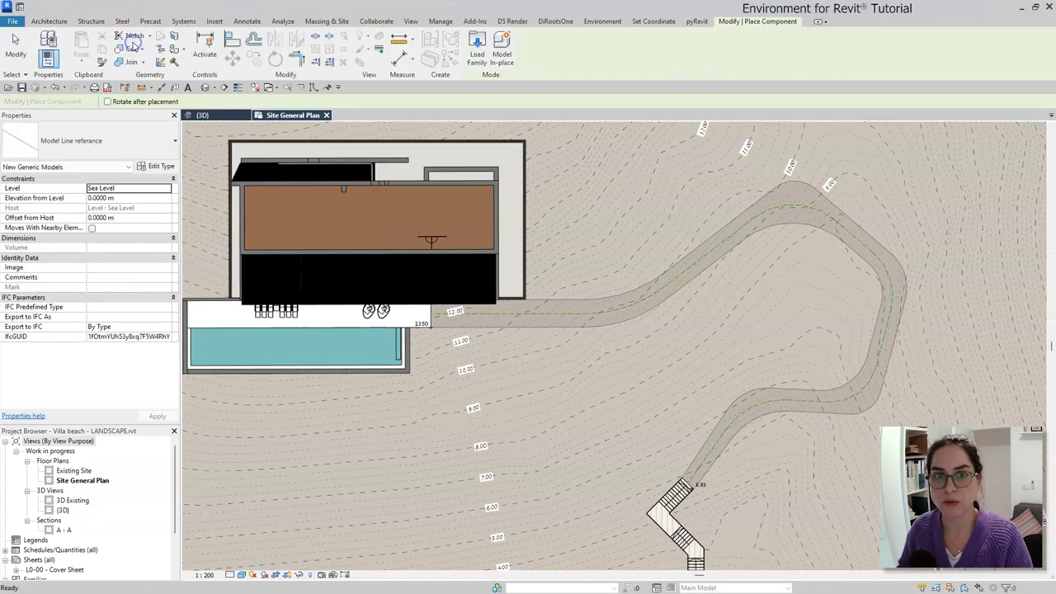
click(572, 384)
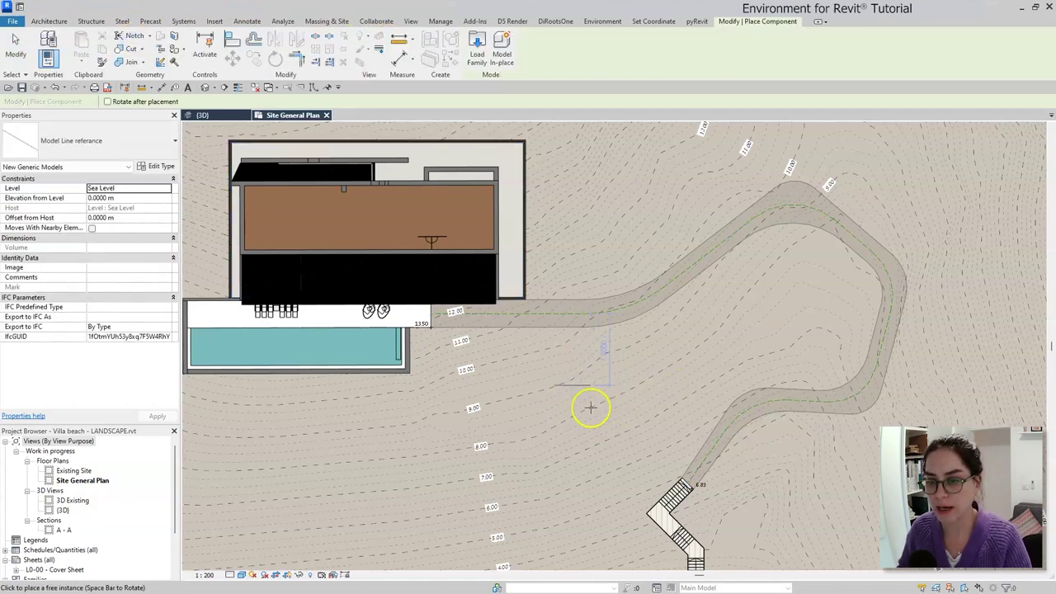
key(Escape)
Step: Open the Model Line referance family, examine its symbolic line in the Ref. Level plan, and close the family without saving
click(580, 385)
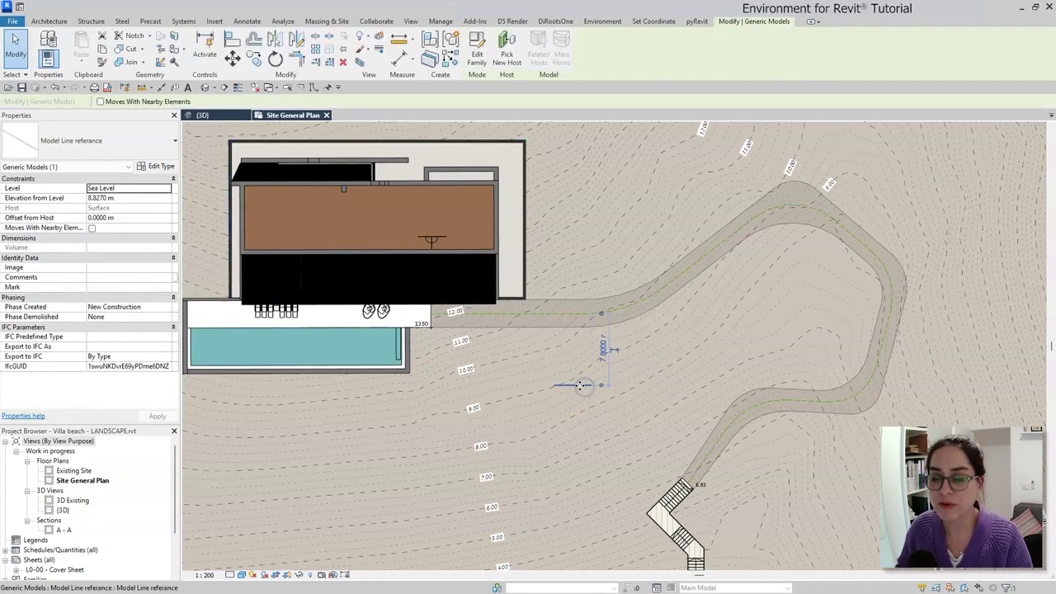
right_click(580, 385)
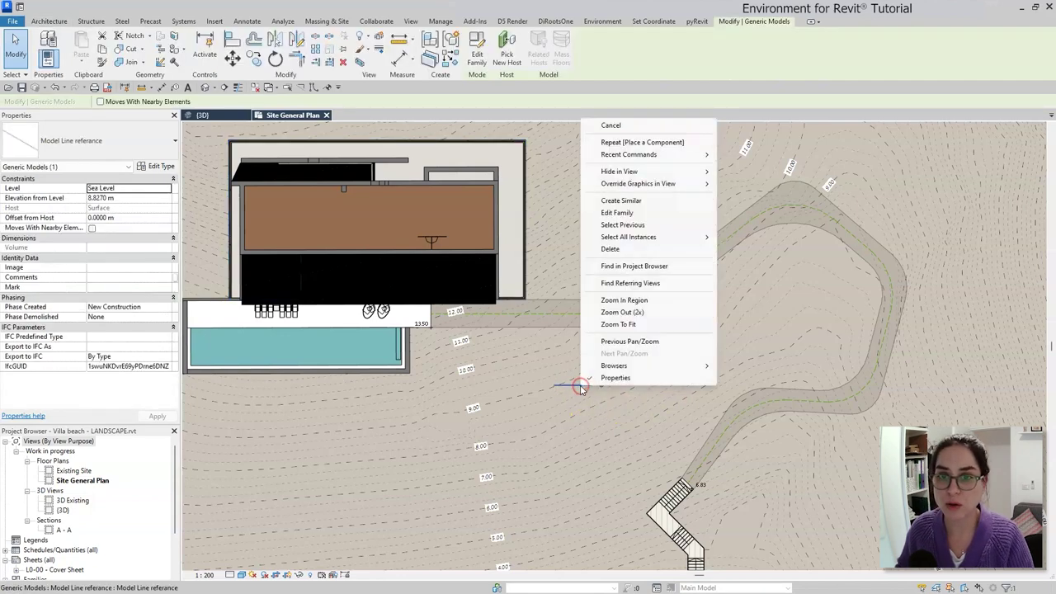
click(631, 216)
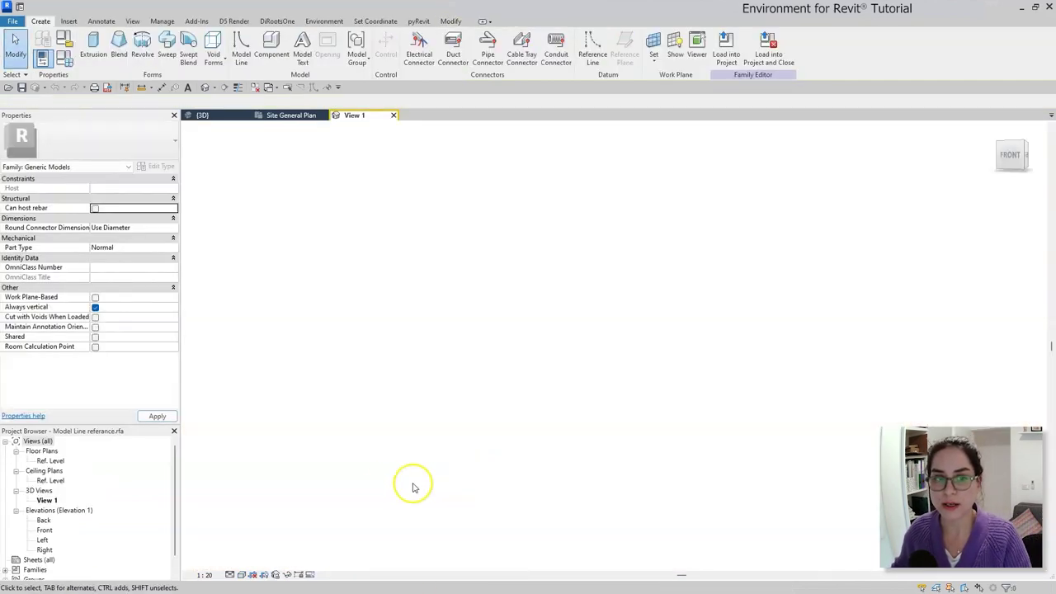
double_click(50, 460)
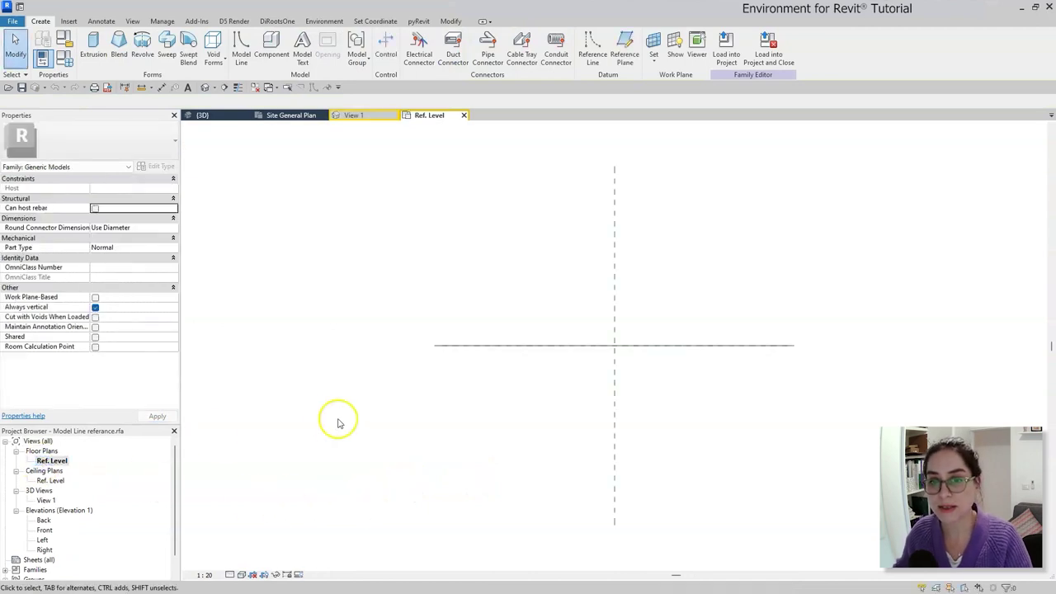
click(569, 349)
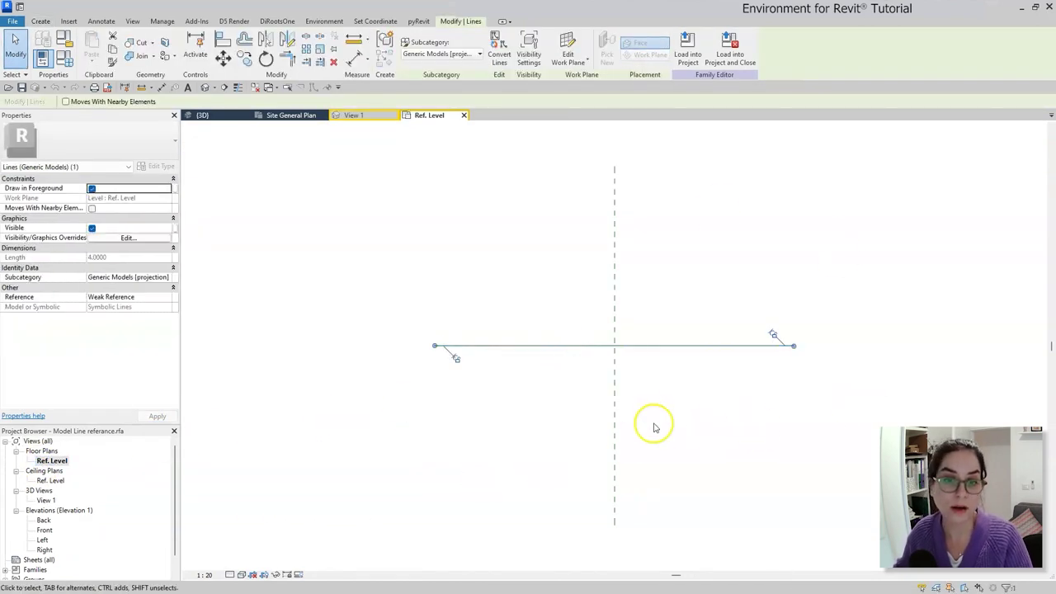
click(624, 379)
click(464, 115)
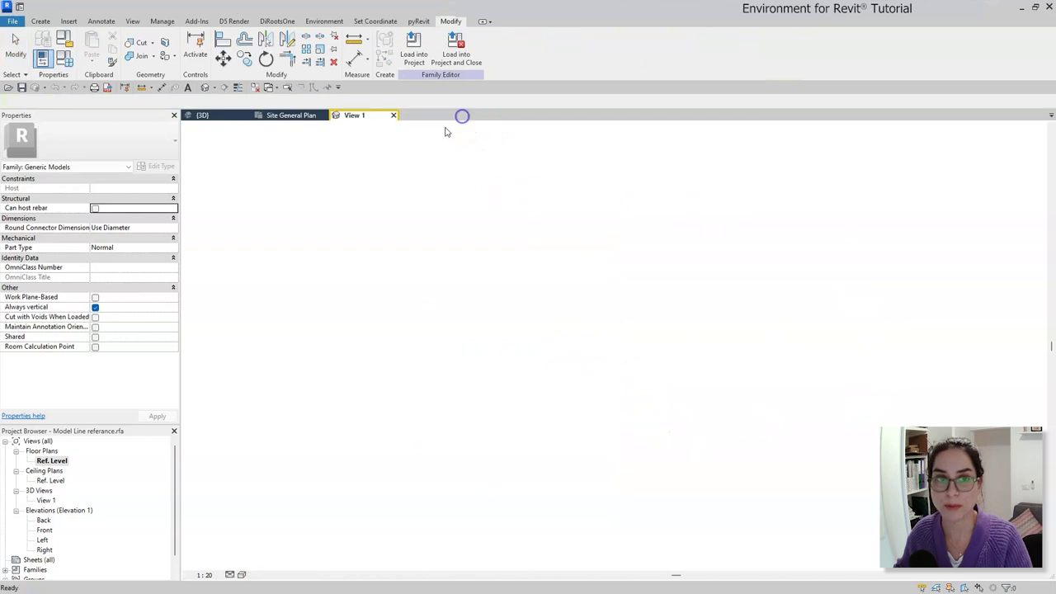
click(393, 116)
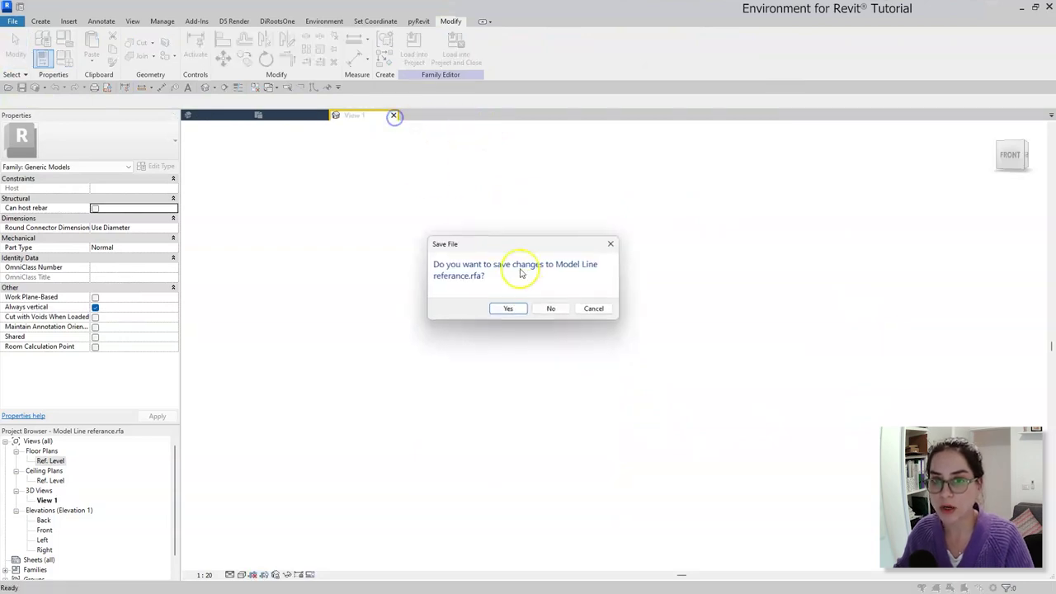
click(546, 307)
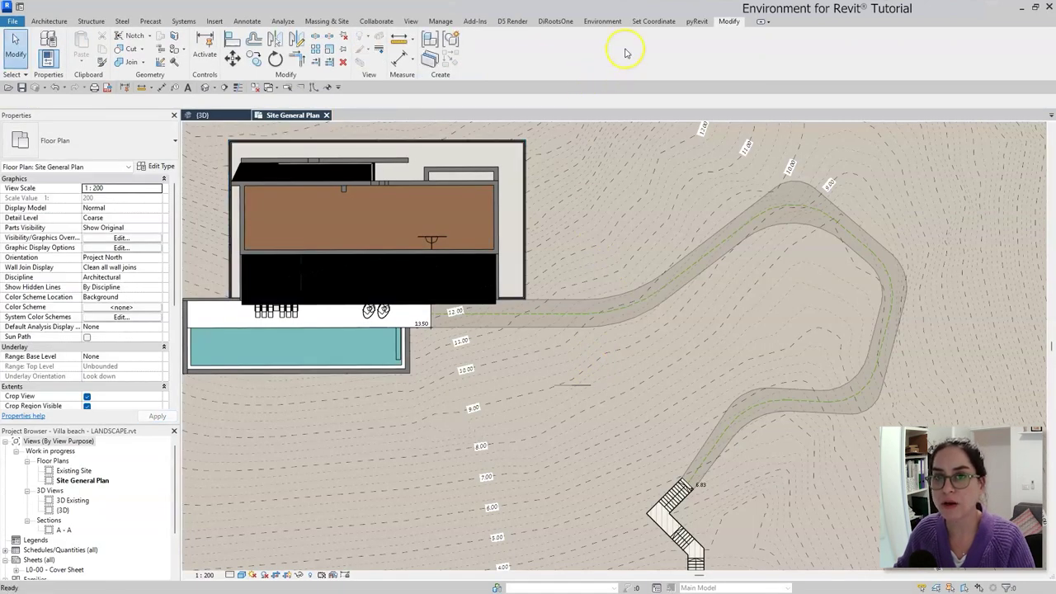
Step: Delete the Model Line referance instance placed on the slope
click(612, 23)
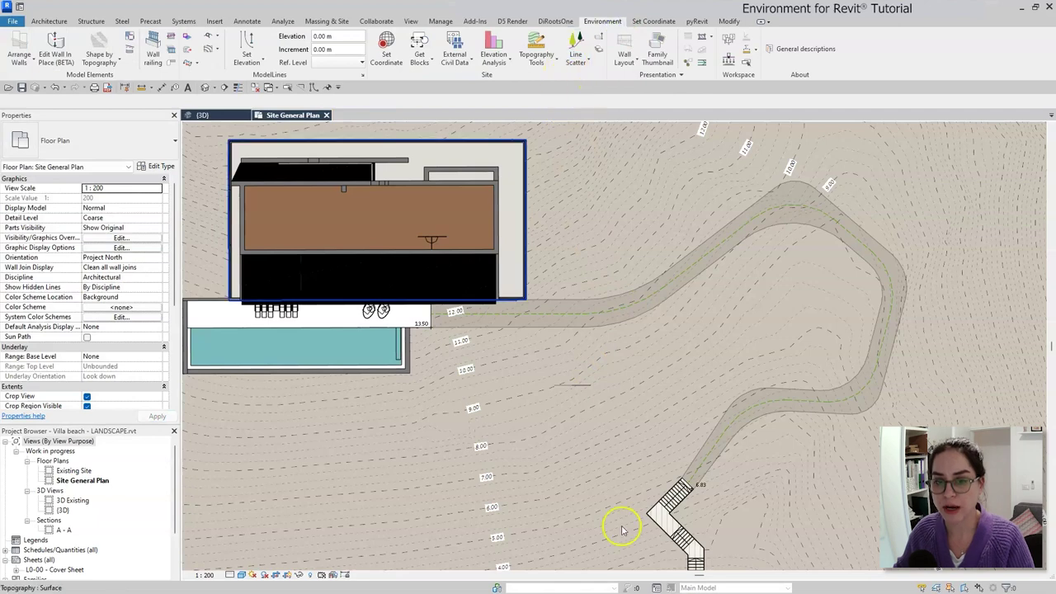
click(586, 385)
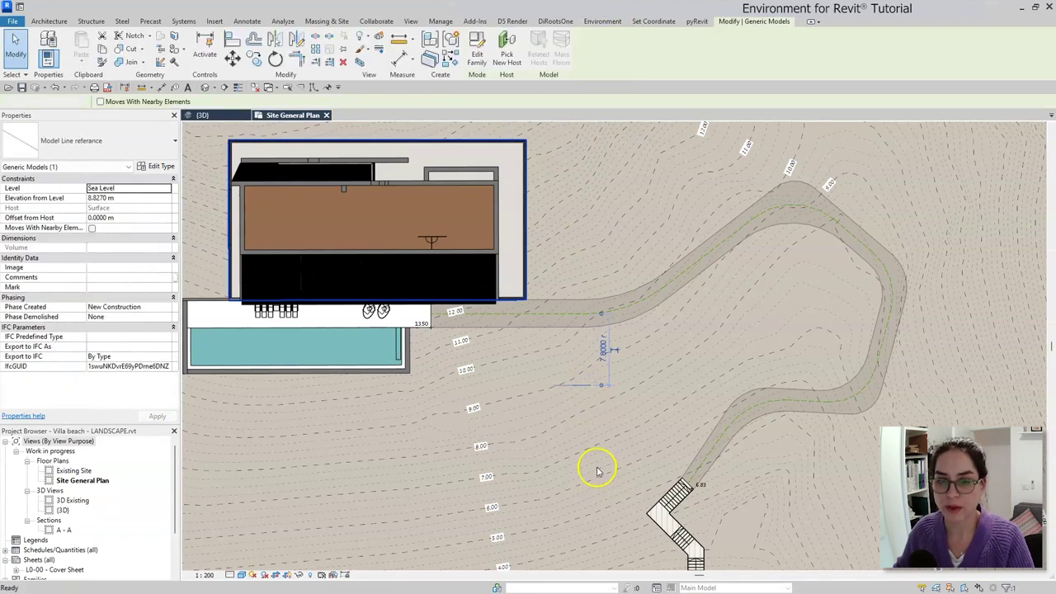
key(Escape)
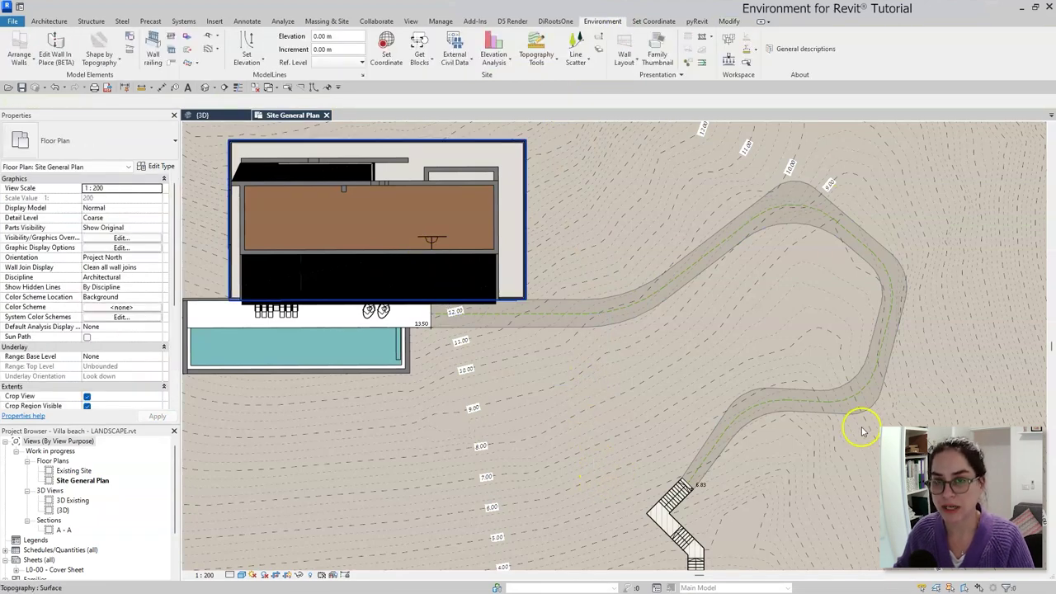
Step: Start a Line Scatter and apply the whole chain of path centreline detail lines, picked with Pick Lines, as its path
click(575, 51)
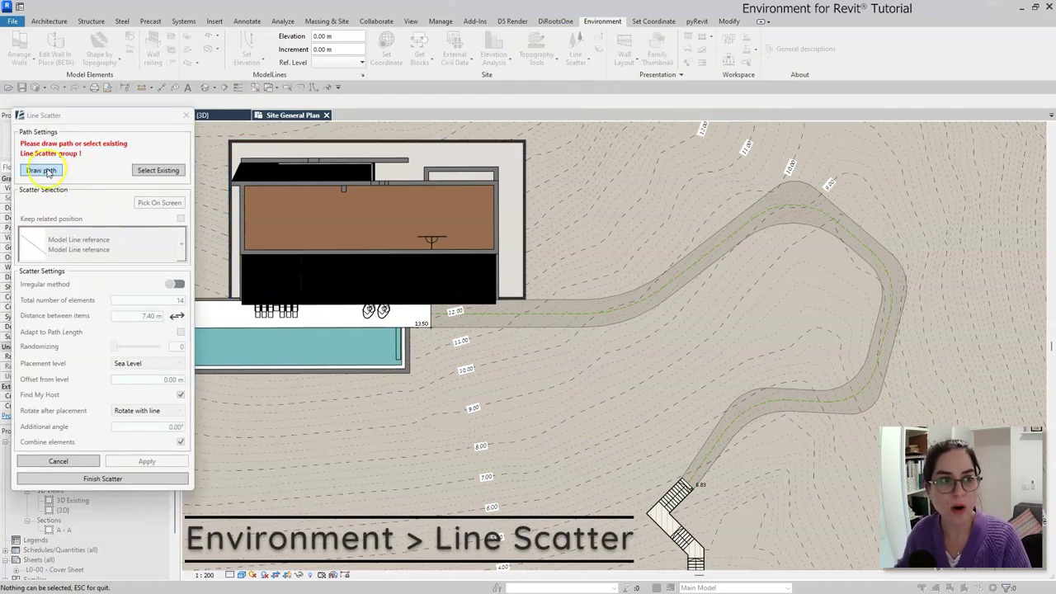
click(44, 170)
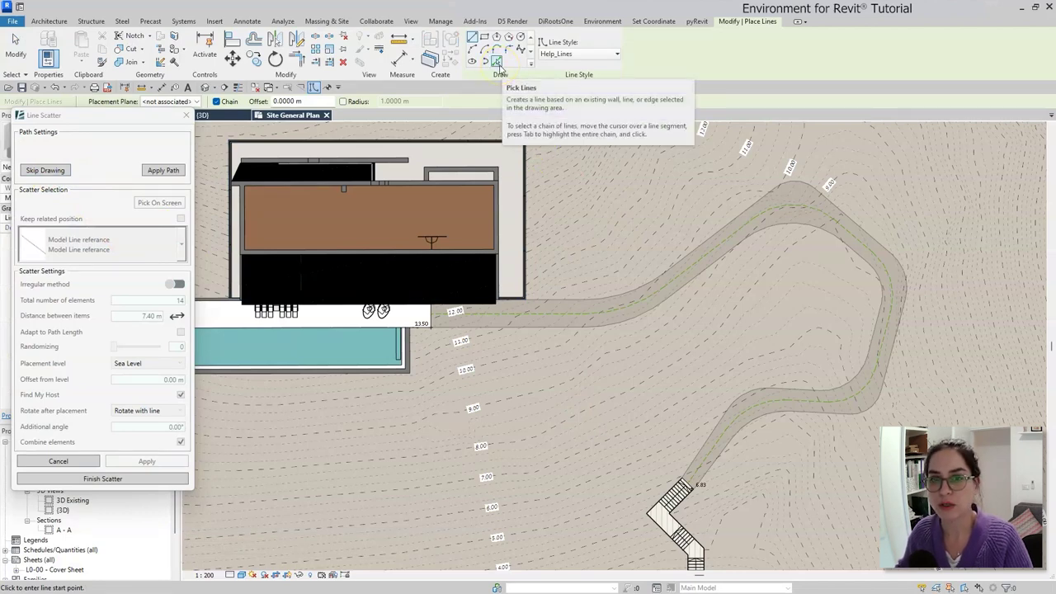
click(497, 64)
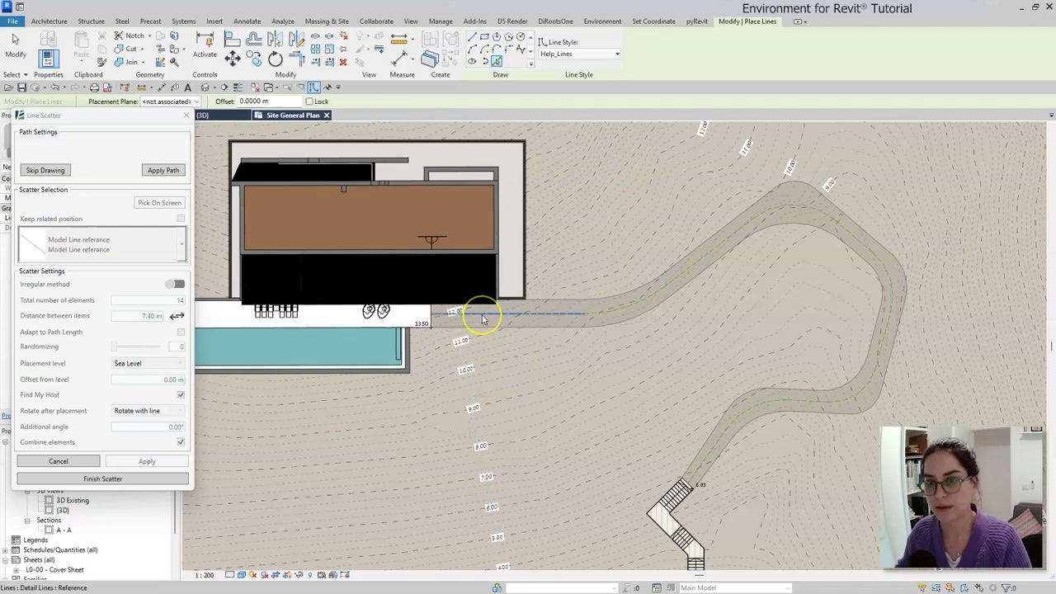
key(Tab)
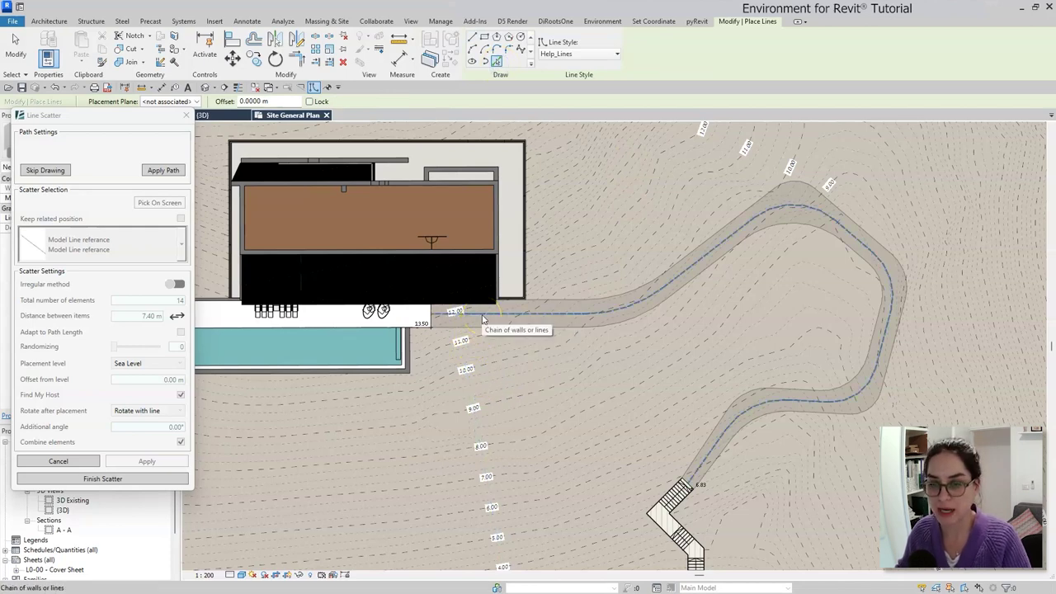
click(483, 320)
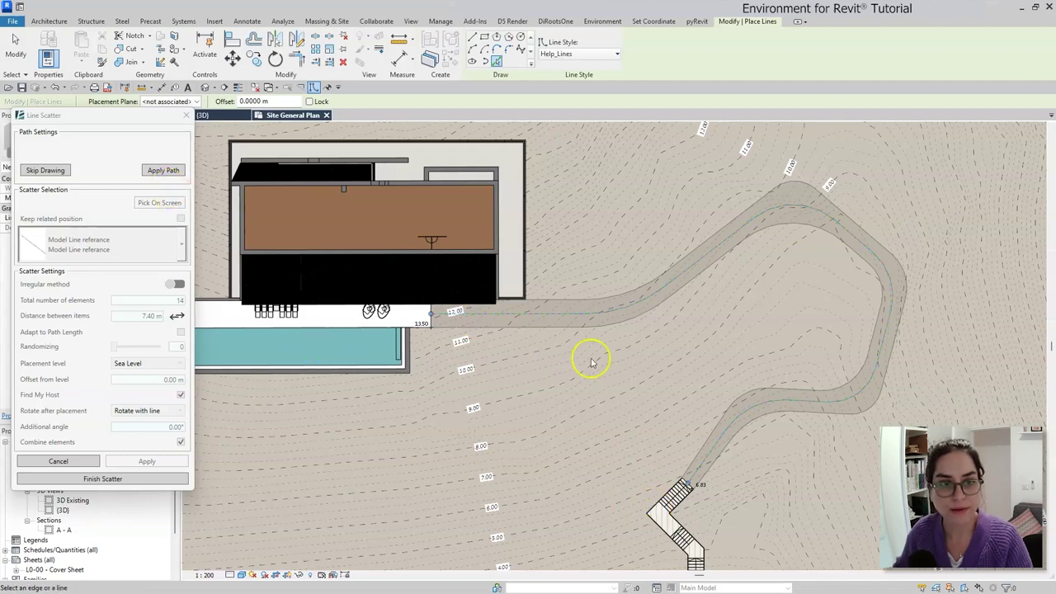
click(151, 171)
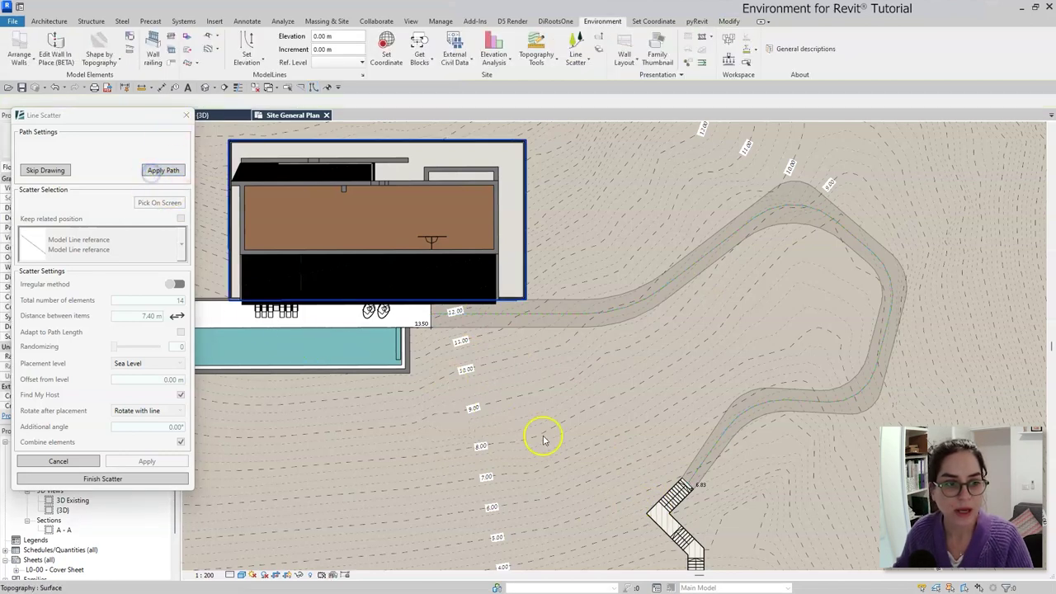
Step: Set the distance between the scattered Model Line referance items to 3.7 m
scroll(596, 356, up, 1)
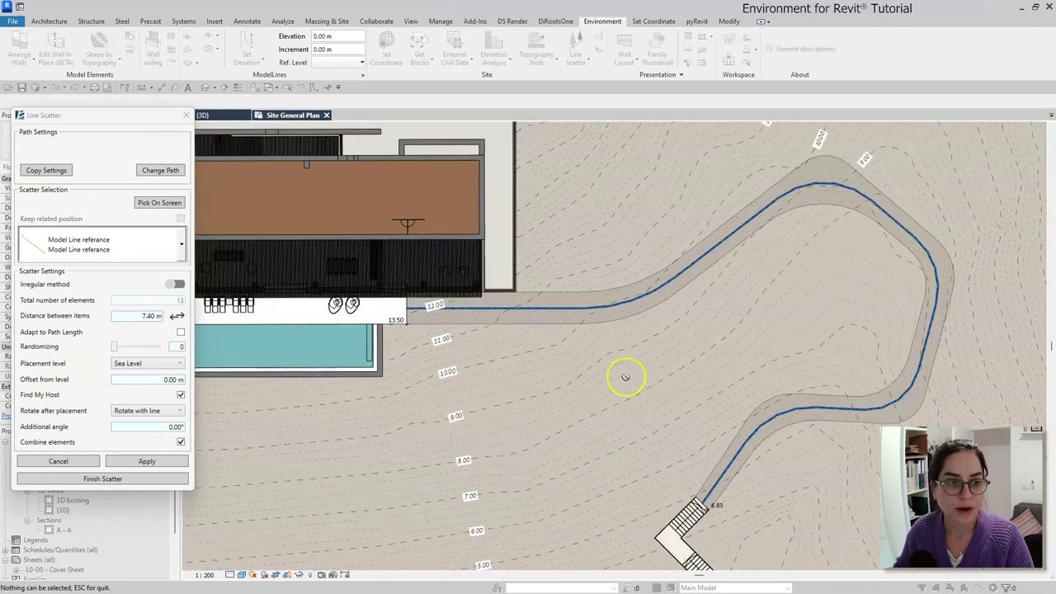
double_click(147, 316)
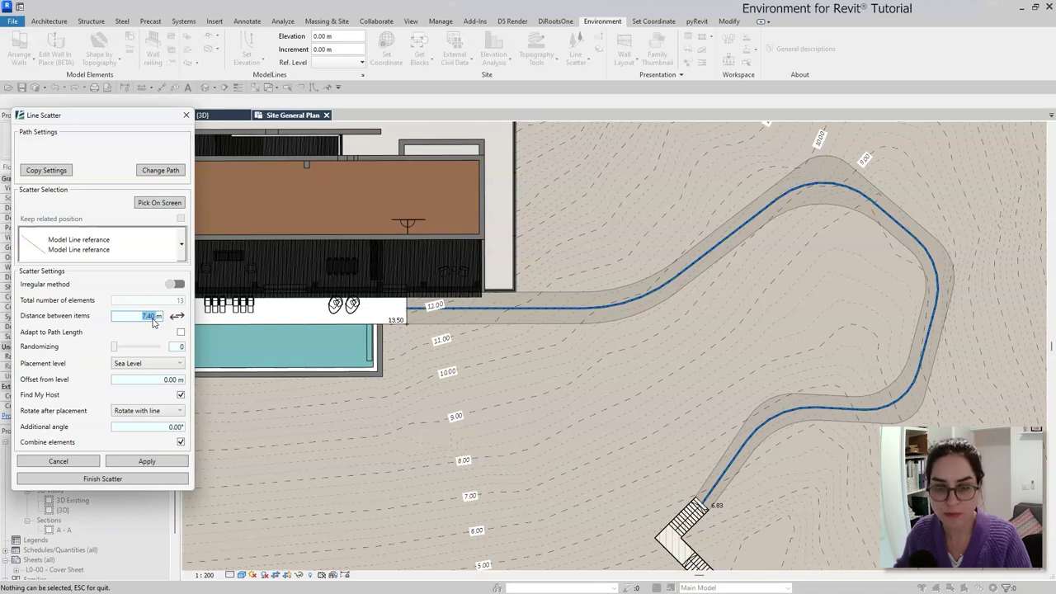
text(3m)
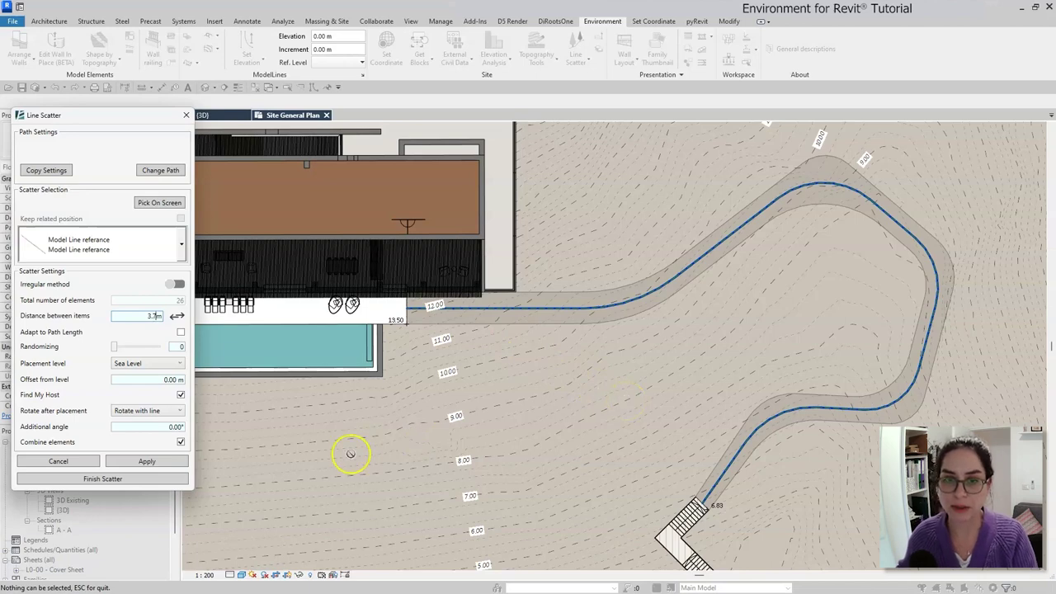
Step: Apply the line scatter along the path with the rotation after placement set to Rotate with line
click(169, 461)
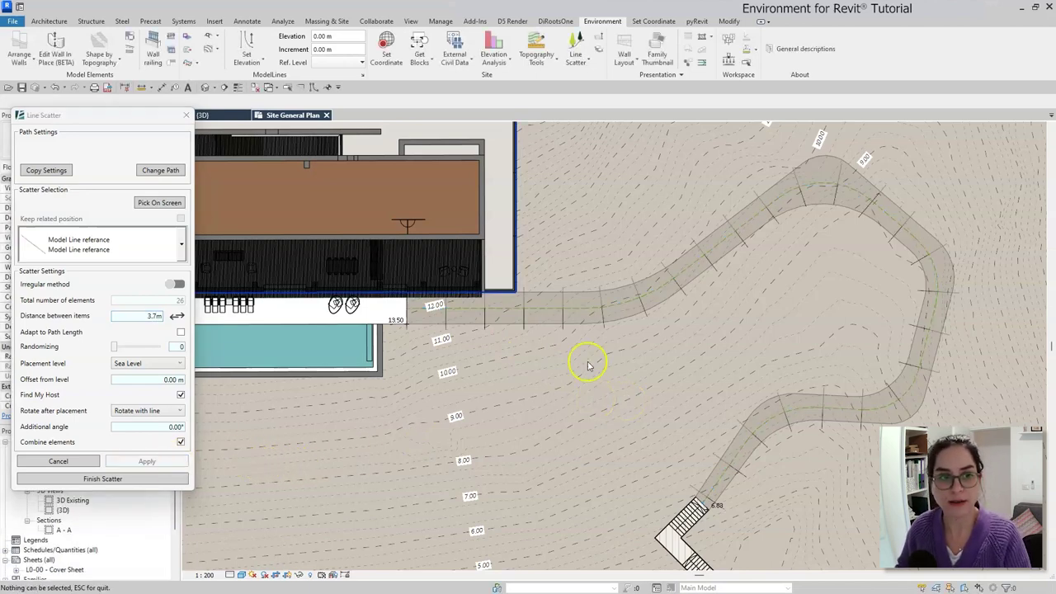
click(163, 411)
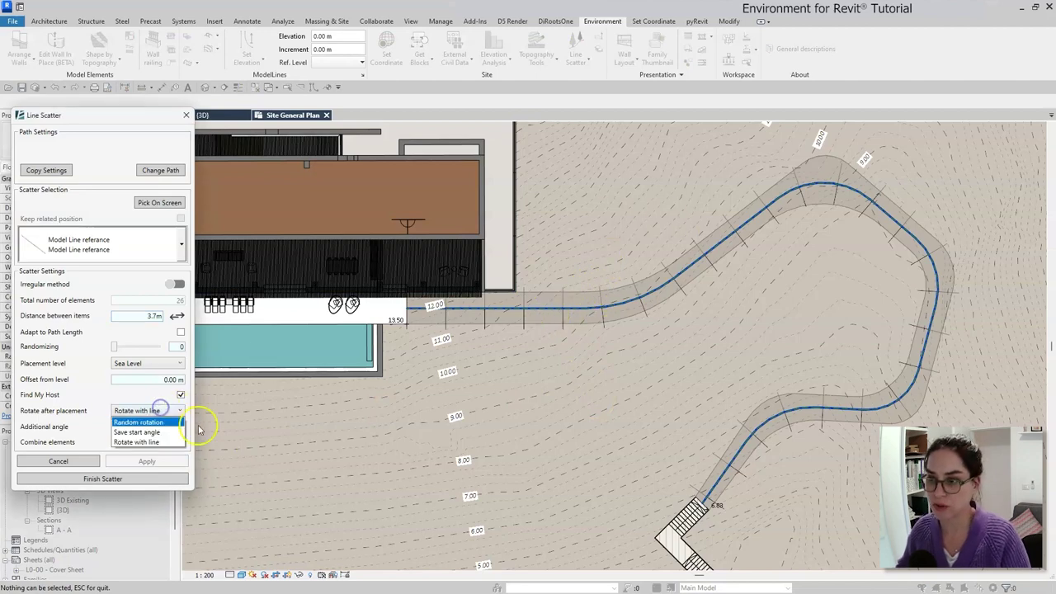
click(142, 443)
scroll(710, 278, up, 1)
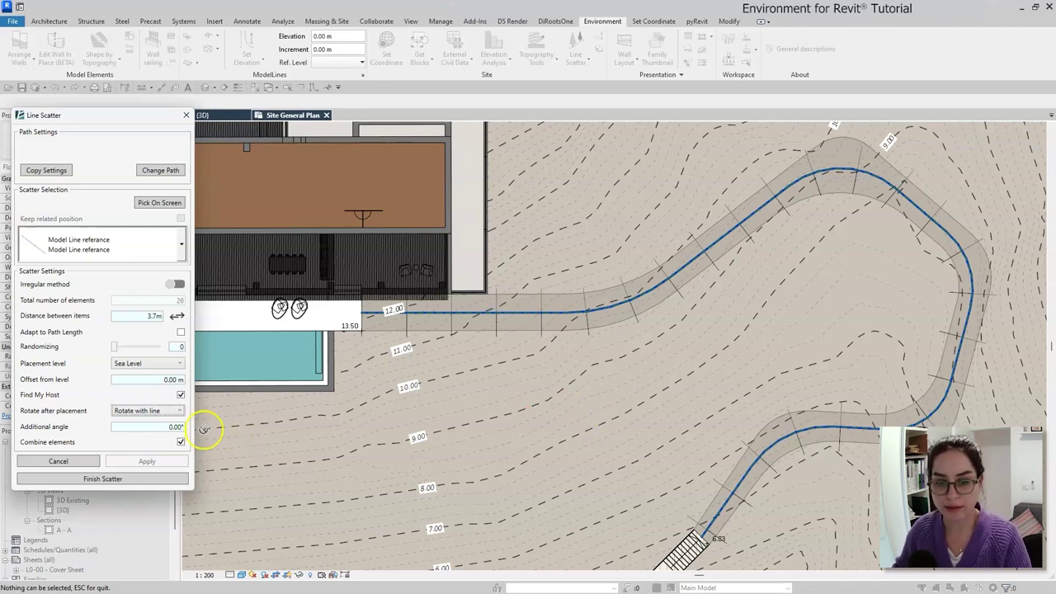
Step: Set the additional angle of the scattered reference lines to 170° and apply it
click(174, 426)
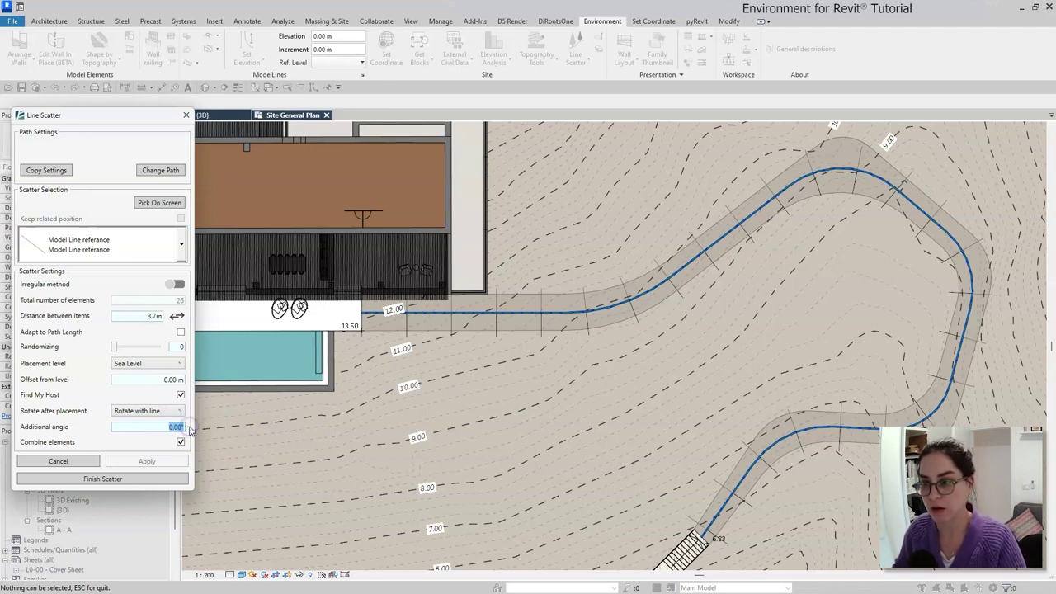
text(10)
key(BackSpace)
text(7)
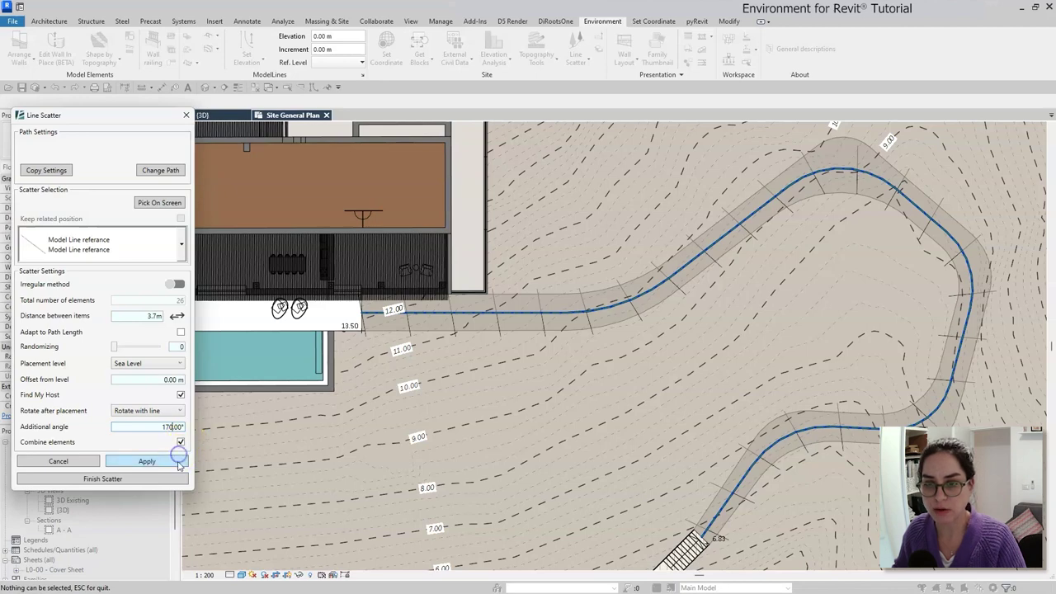
click(178, 462)
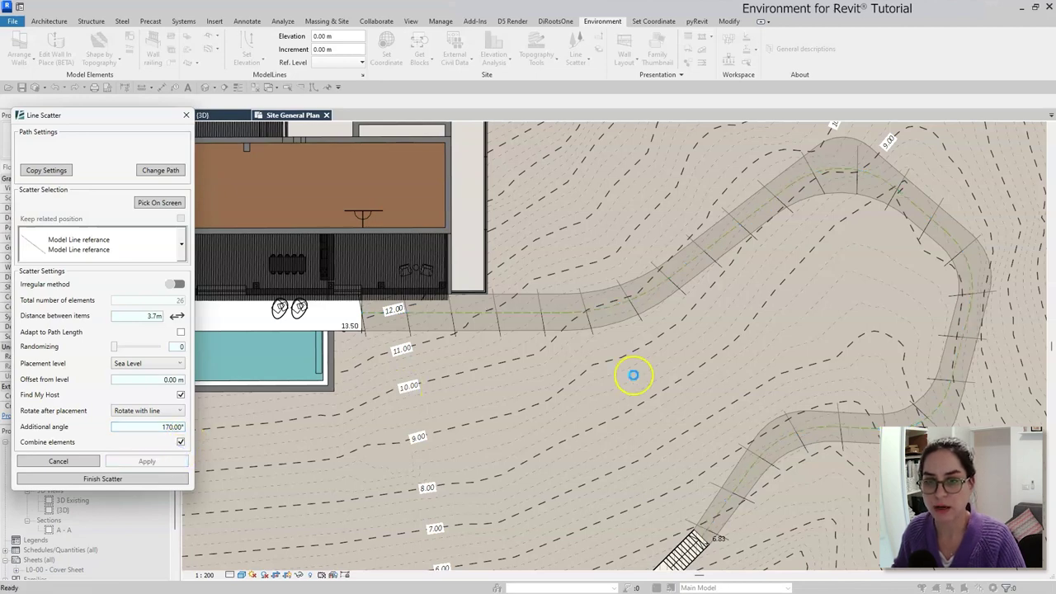
click(633, 376)
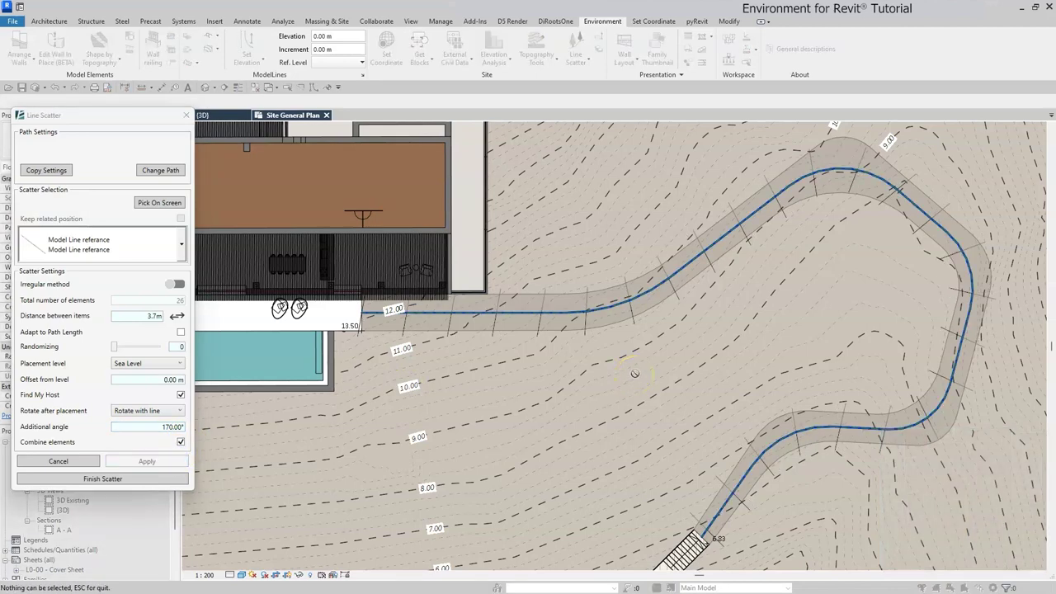
Step: Set the scatter's additional angle to 160°, apply it, and finish the scatter
click(168, 426)
key(BackSpace)
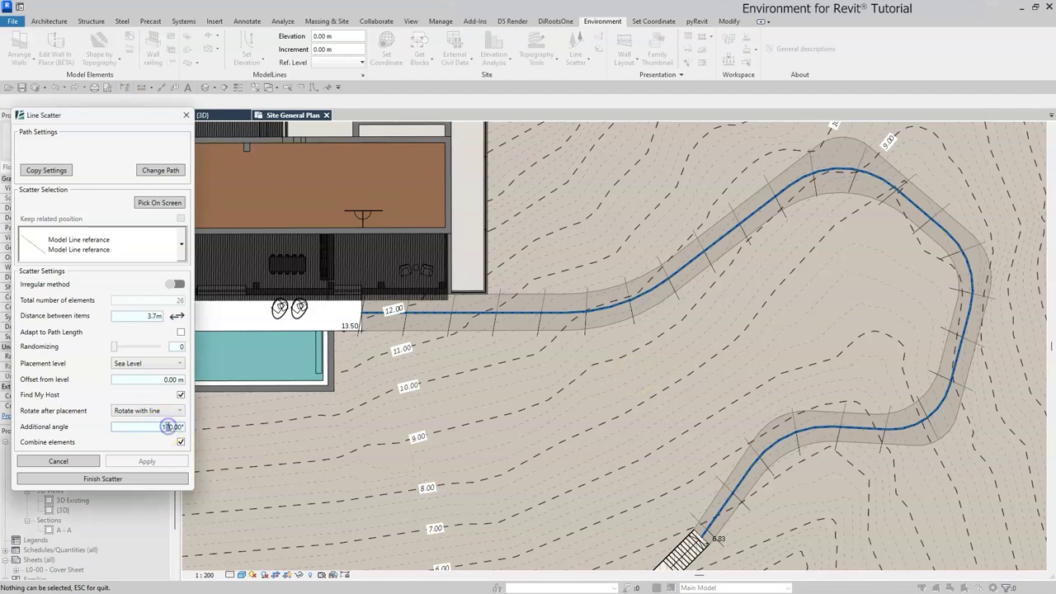
text(6)
click(178, 461)
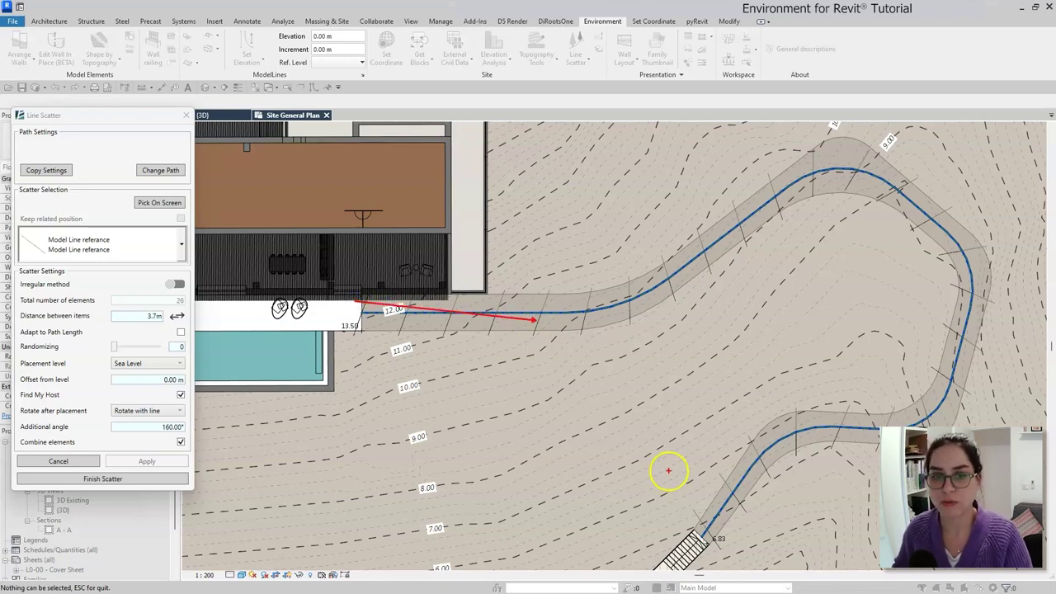
scroll(644, 313, down, 1)
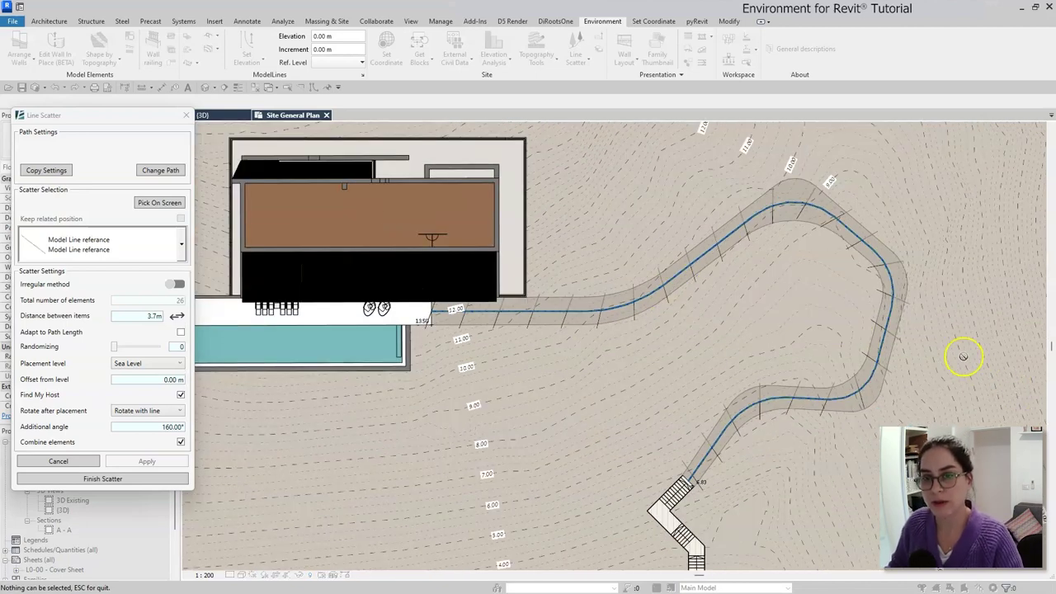
scroll(805, 429, up, 1)
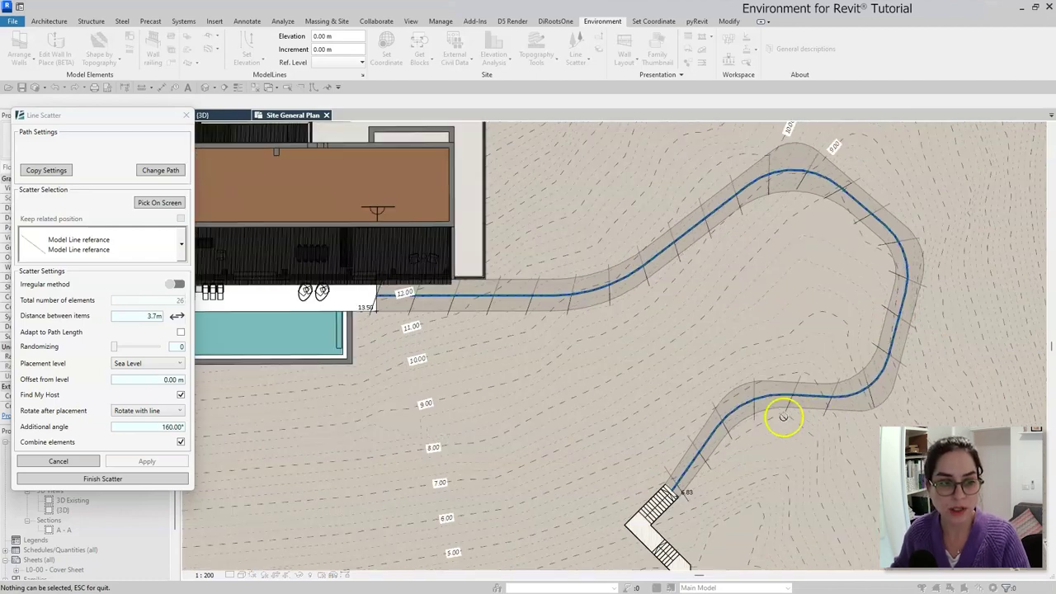
scroll(796, 486, down, 2)
scroll(807, 495, up, 1)
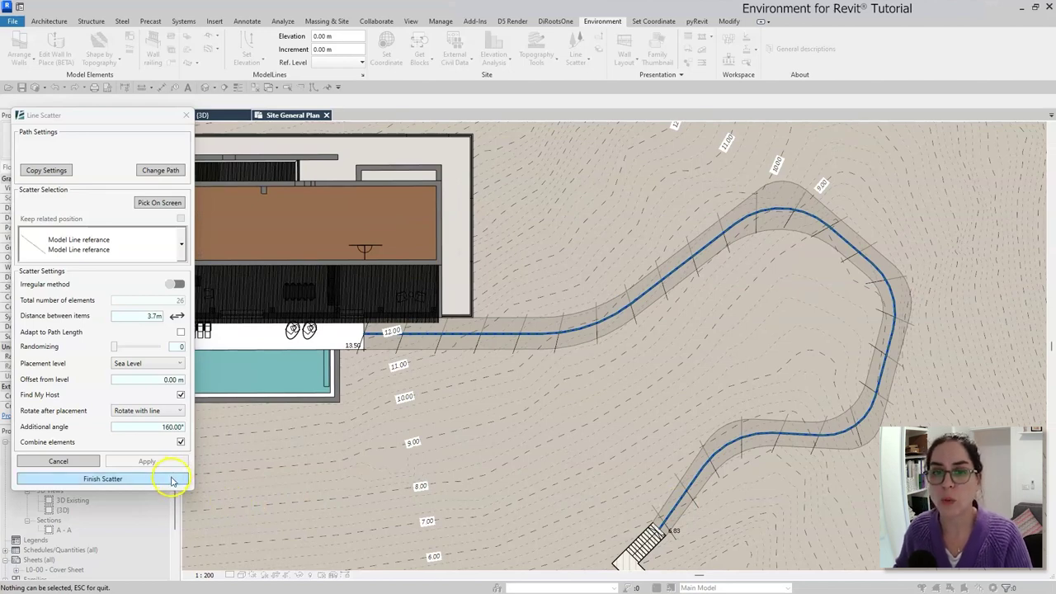
click(102, 479)
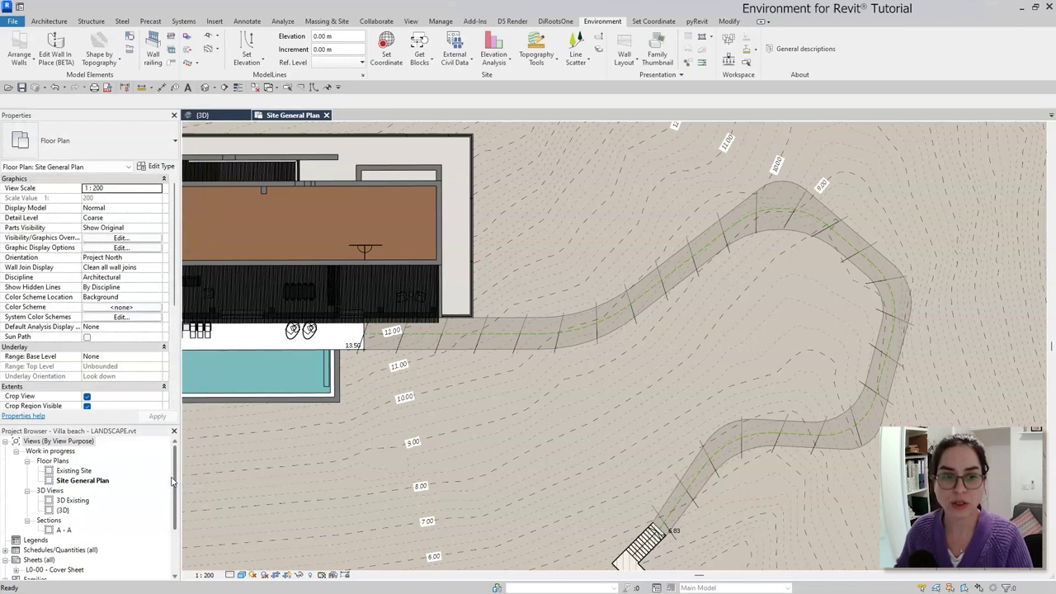
Step: Turn on the Help_Lines subcategory of Lines in the Site General Plan's visibility/graphic overrides
click(583, 417)
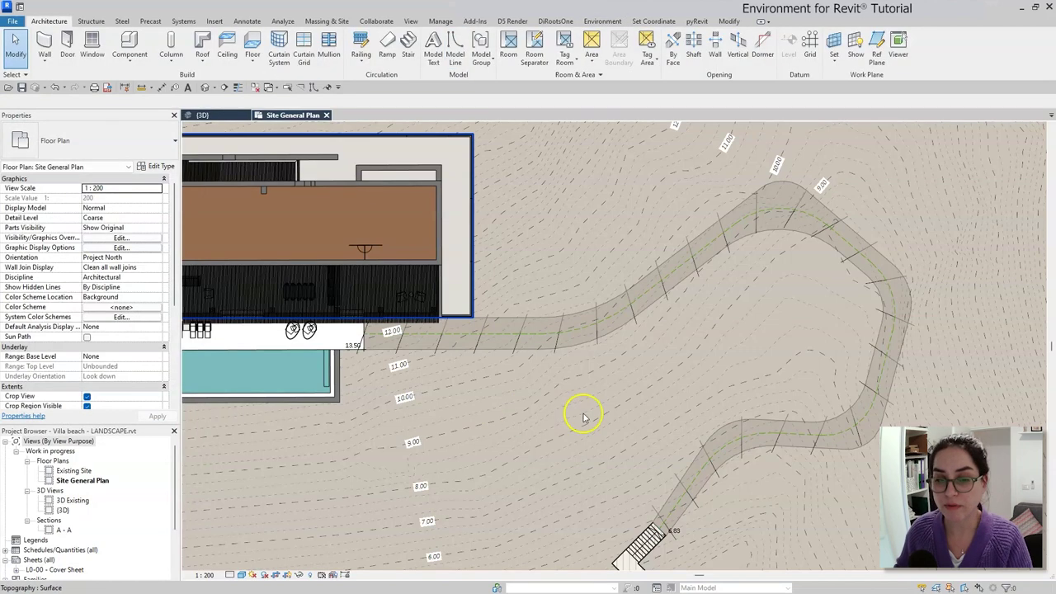
key(v)
key(g)
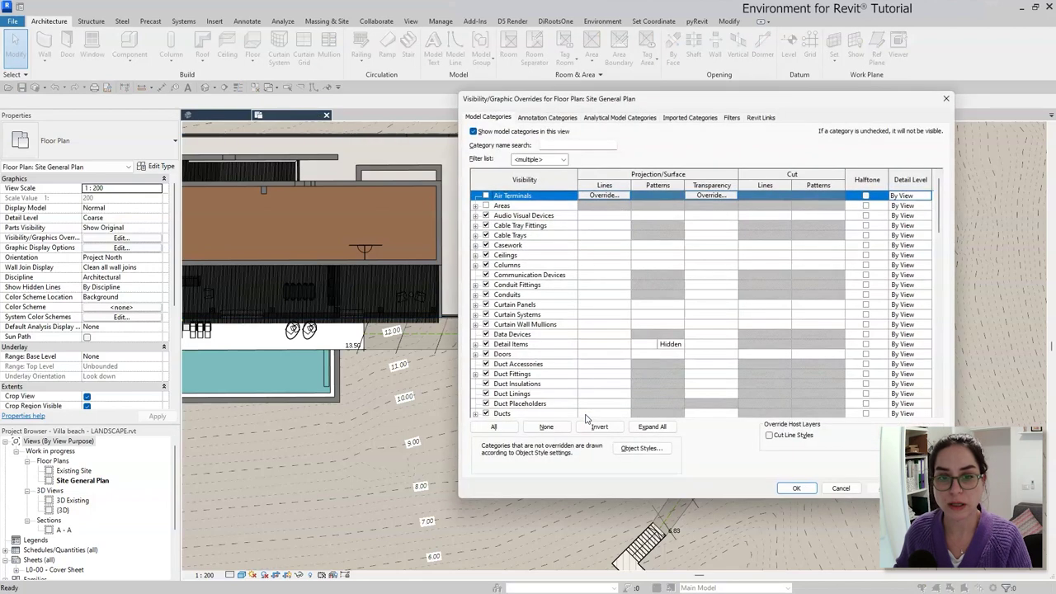
key(l)
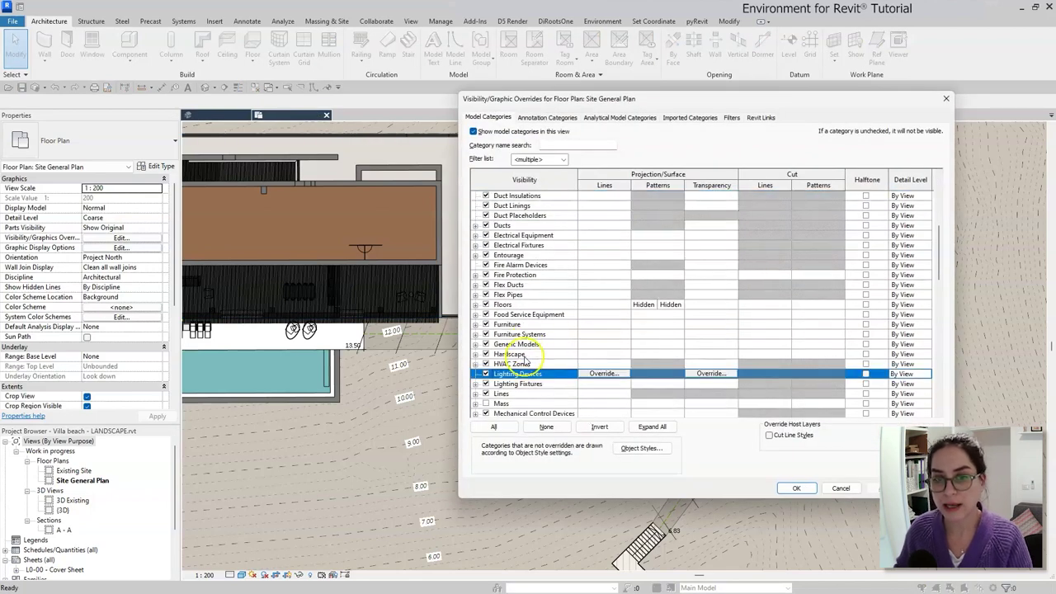
scroll(578, 408, down, 1)
click(475, 394)
scroll(570, 343, down, 3)
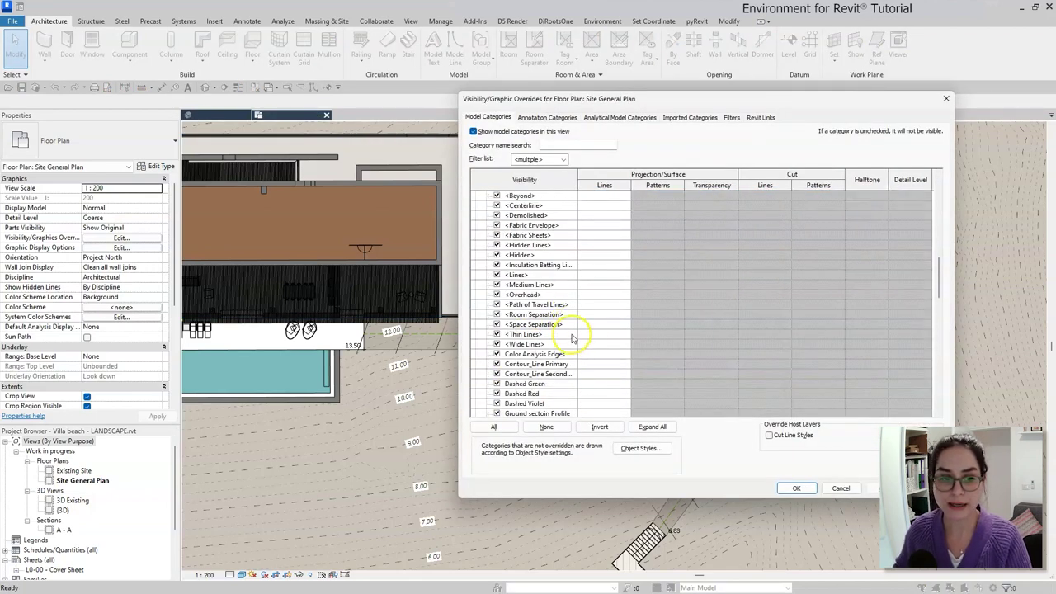
click(497, 384)
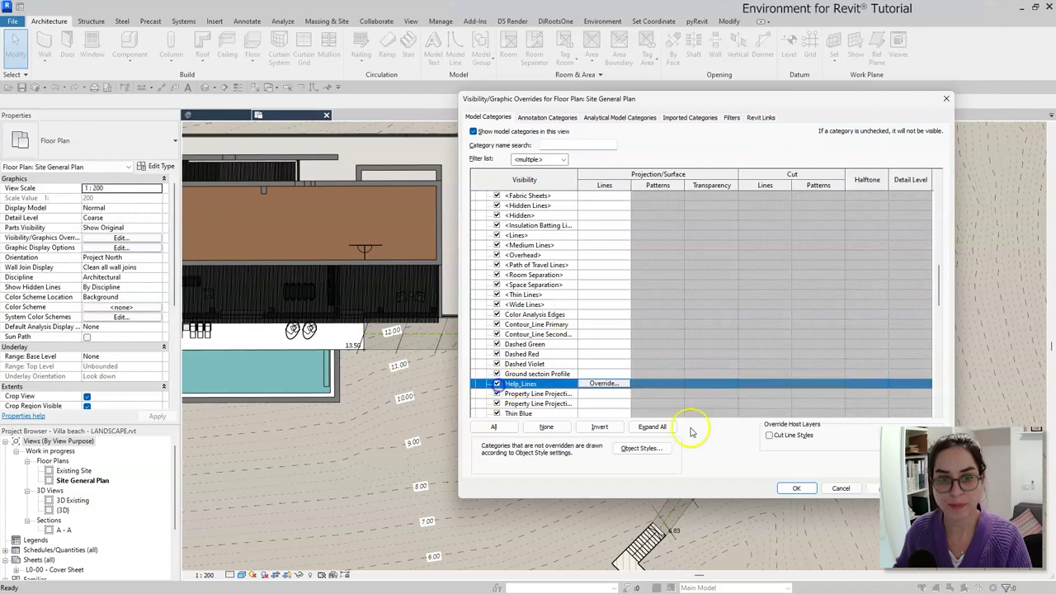
click(796, 487)
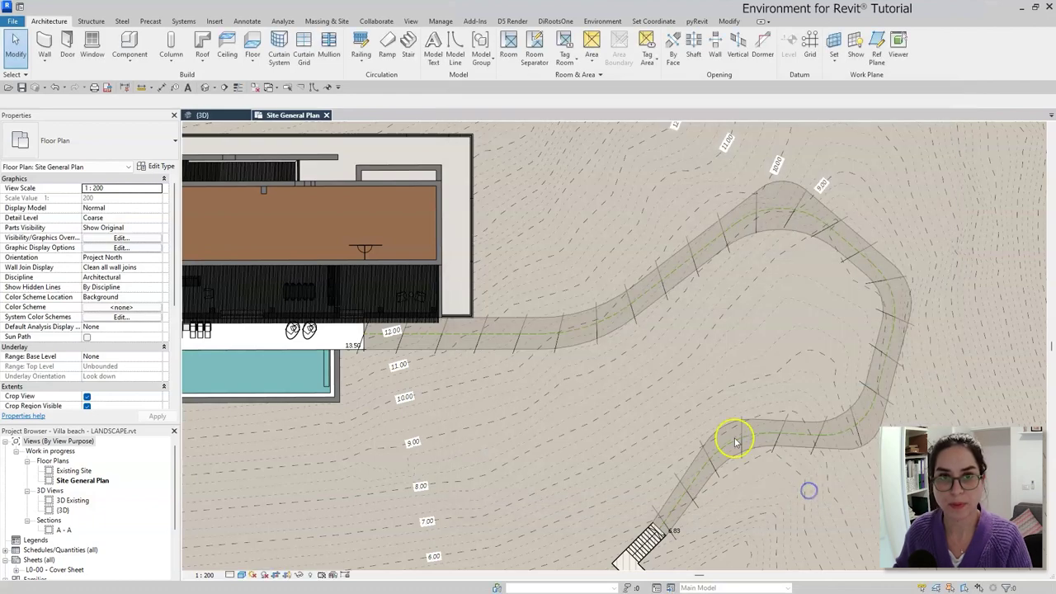
Step: Create Help_Lines model lines on the Sea Level plane with Pick Lines over the scattered reference lines along the whole path
click(454, 47)
click(497, 62)
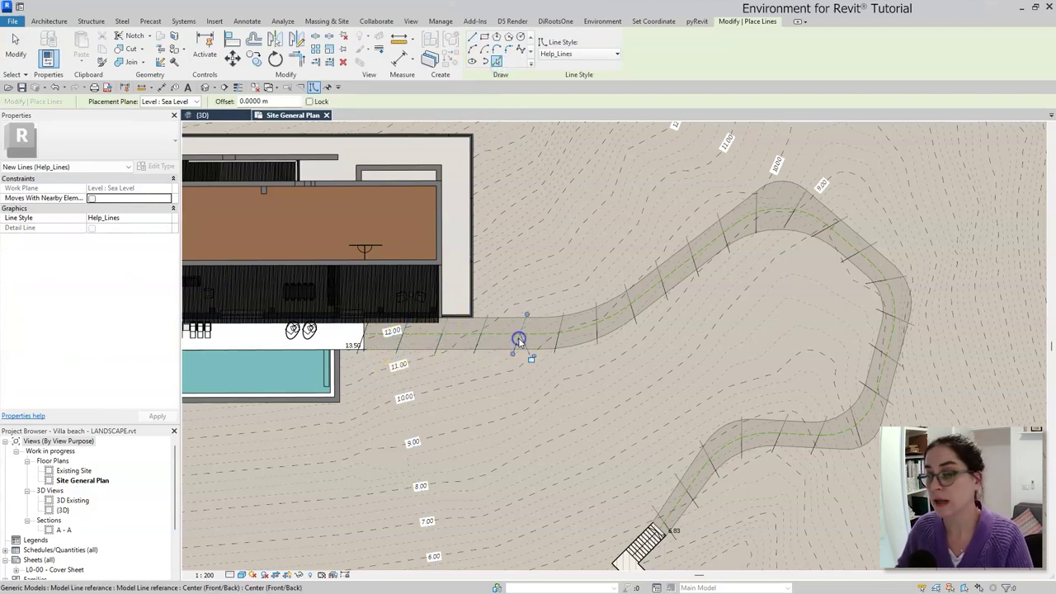
click(596, 330)
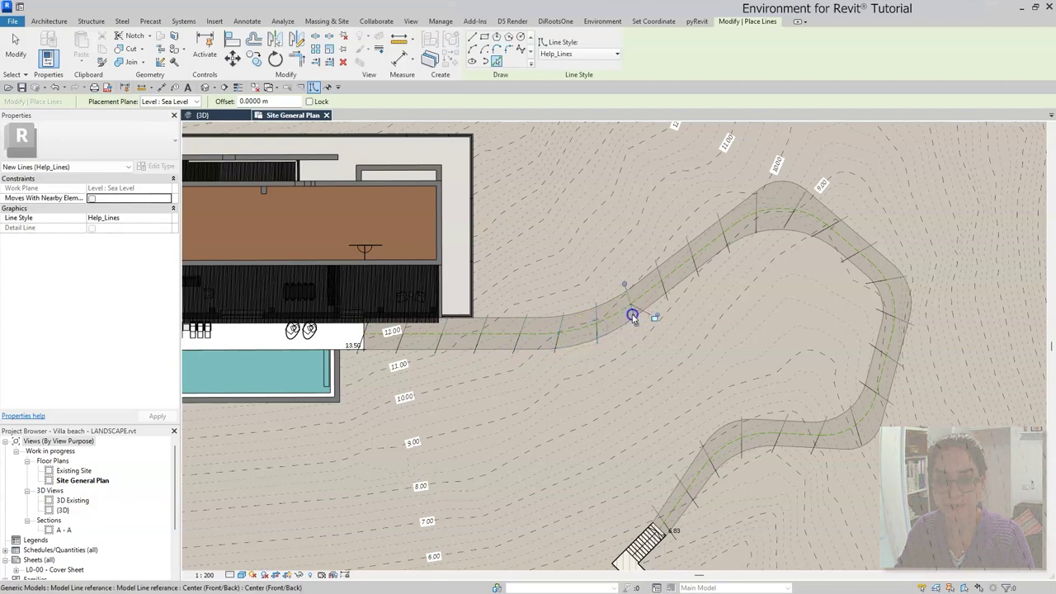
click(632, 315)
click(666, 289)
click(697, 262)
click(728, 243)
click(757, 218)
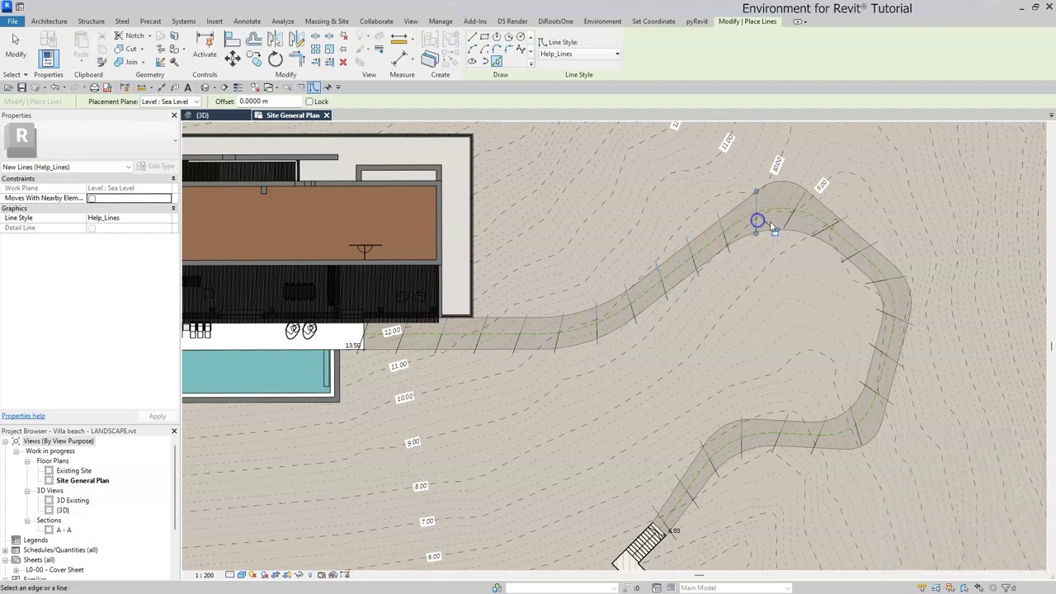
click(792, 221)
click(827, 235)
click(847, 256)
click(892, 279)
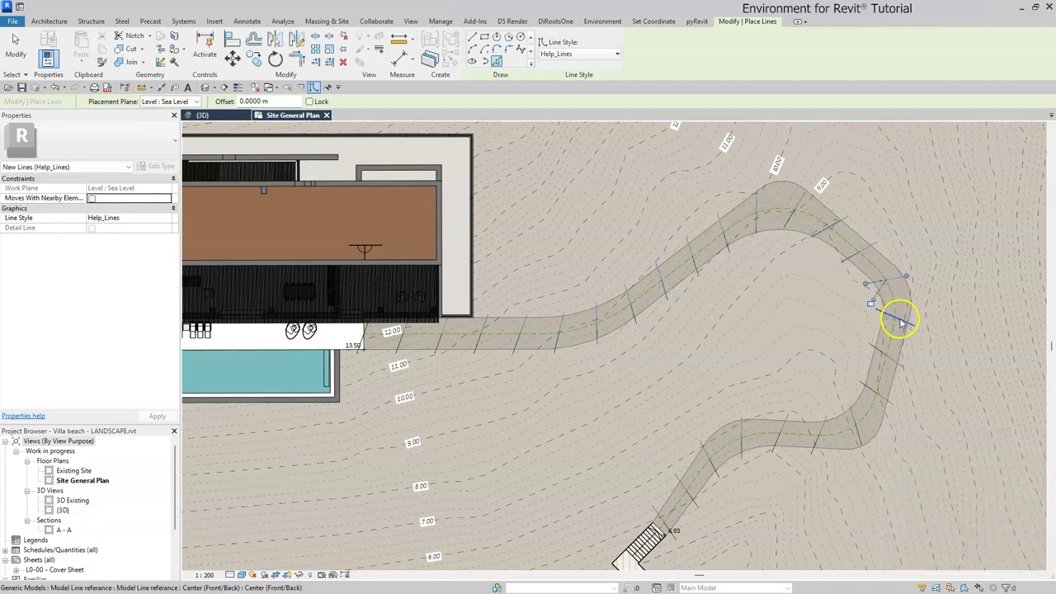
click(900, 318)
click(891, 355)
click(879, 394)
click(859, 439)
click(813, 442)
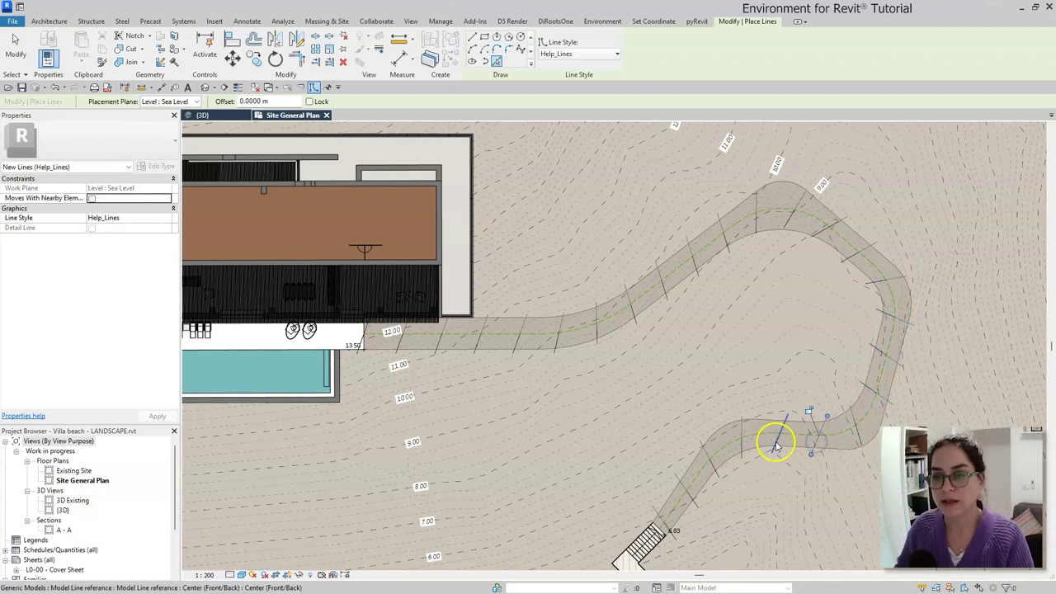
click(775, 441)
click(741, 445)
click(711, 467)
click(691, 494)
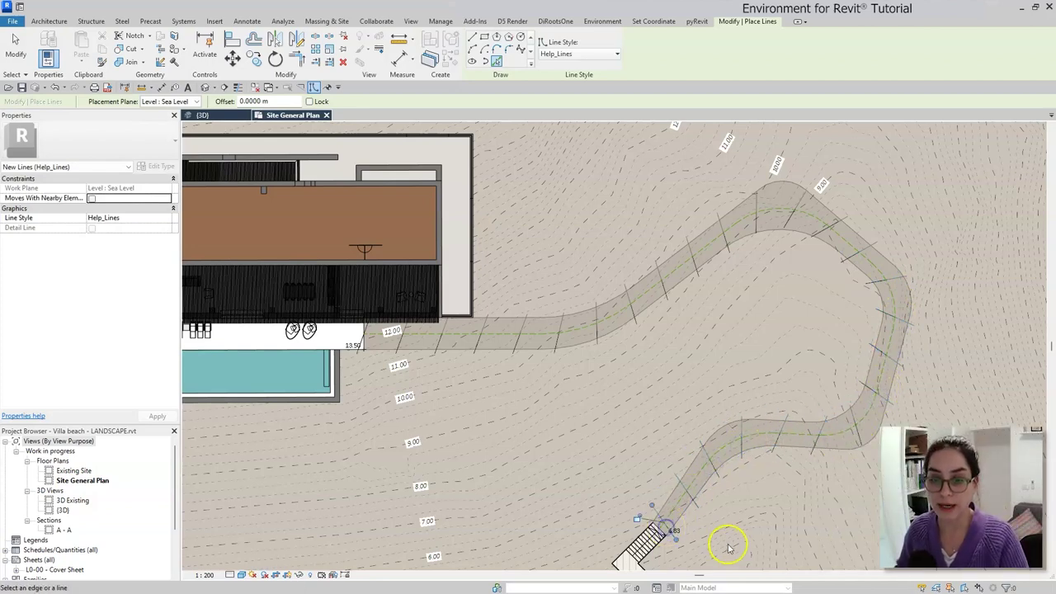
key(Escape)
key(Escape)
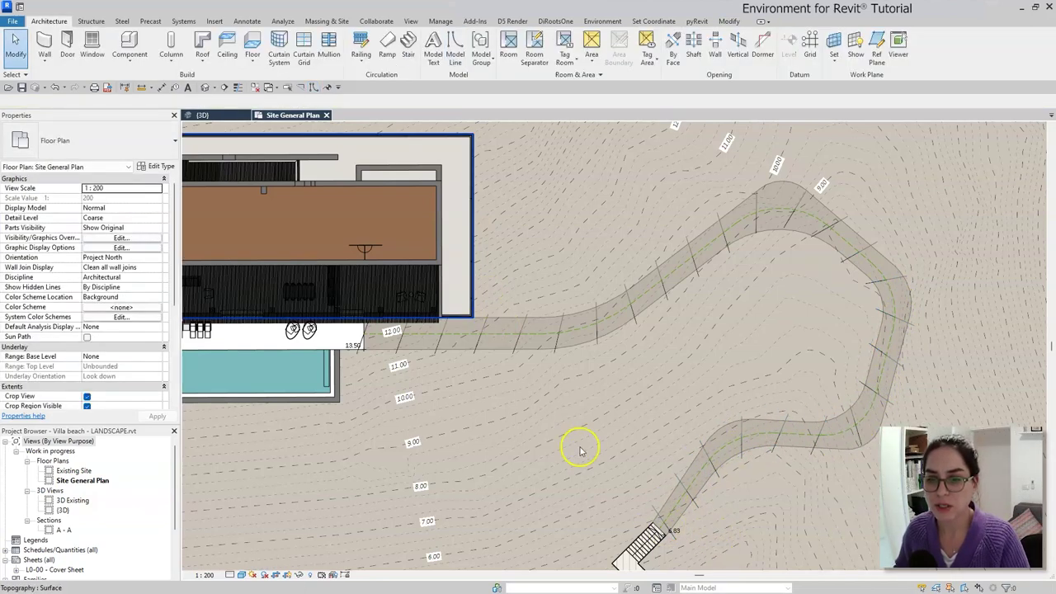
Step: Temporarily hide the scattered Model Line referance assembly and the topography surface in the site plan
click(596, 338)
key(Escape)
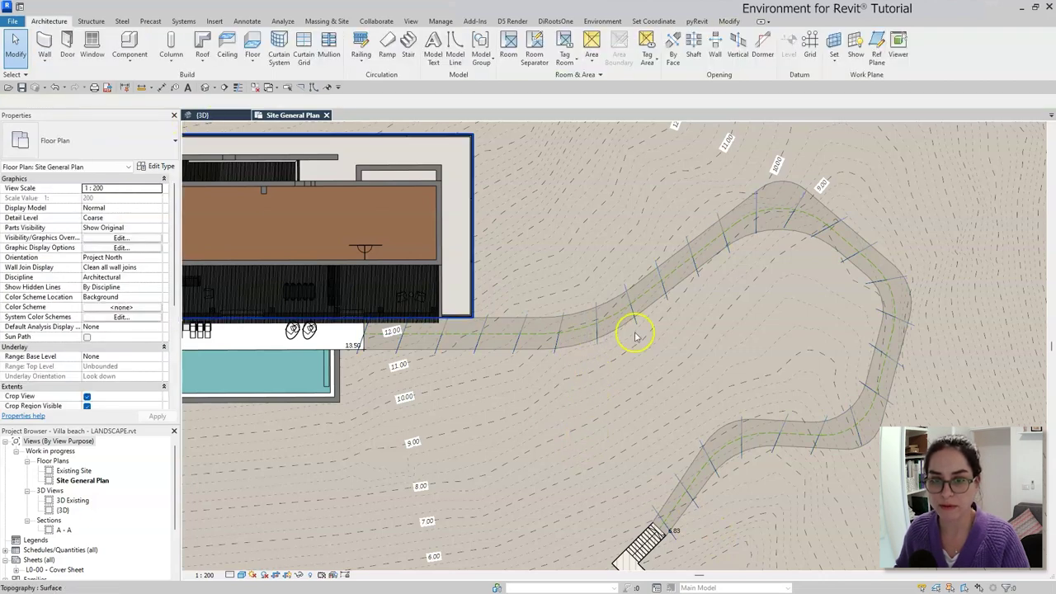
click(600, 338)
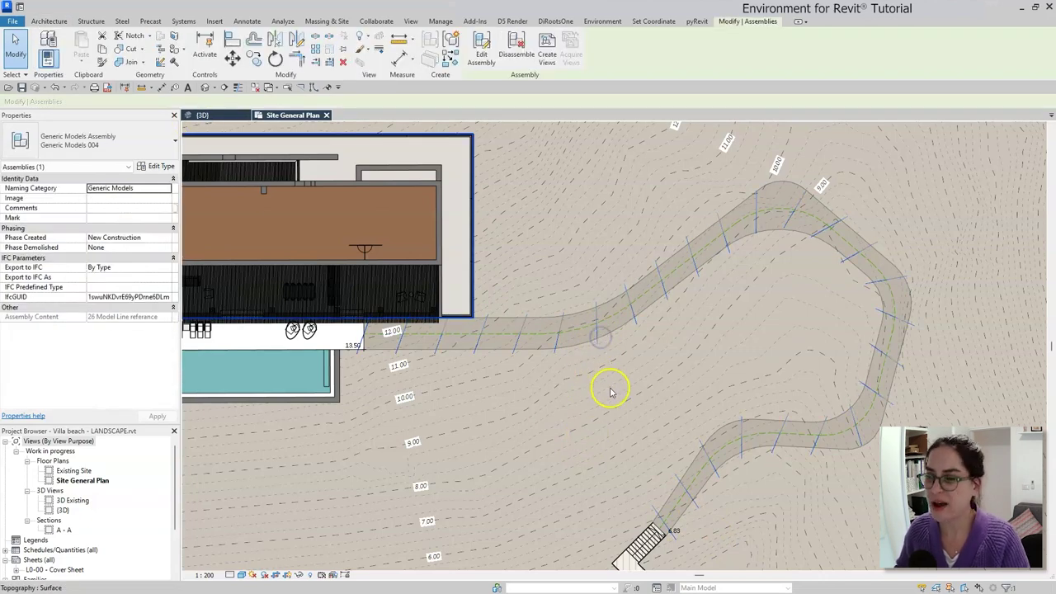
key(h)
key(h)
click(619, 379)
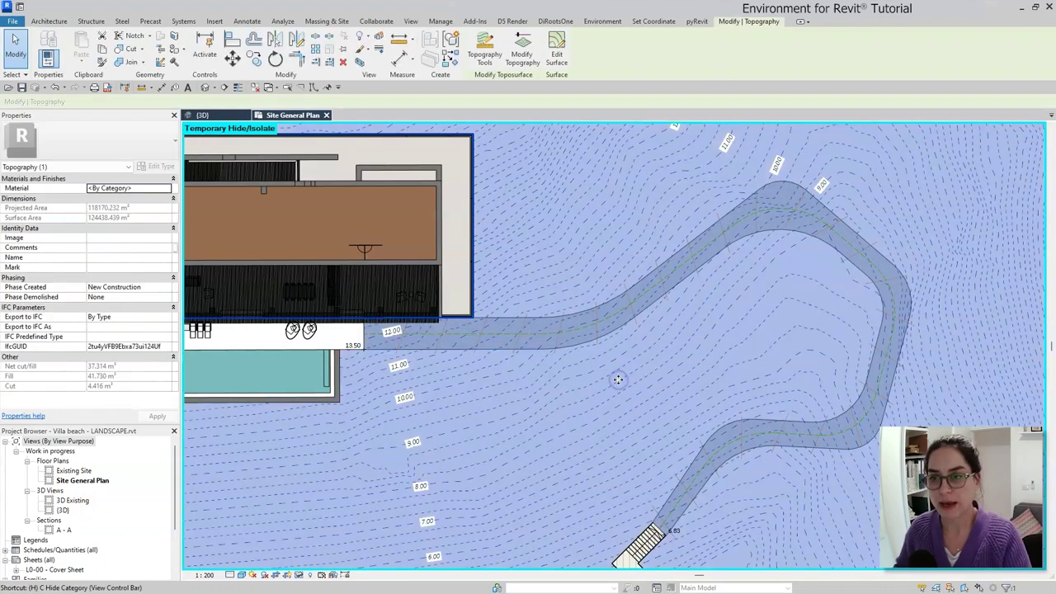
key(h)
key(h)
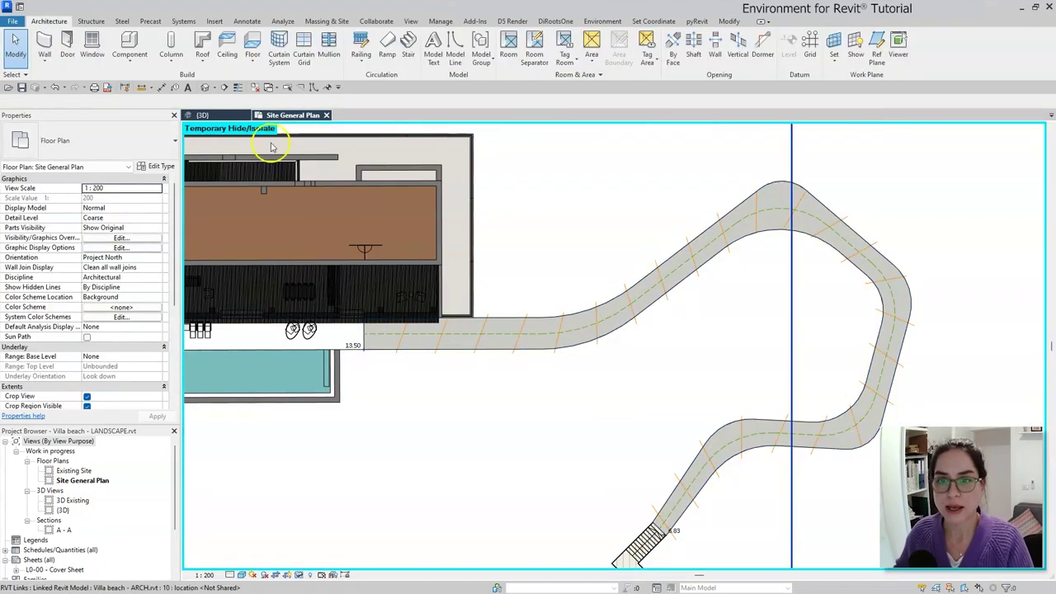
Step: Set the Environment model-line elevation to 13.25 m with an increment of -0.25 m
click(599, 22)
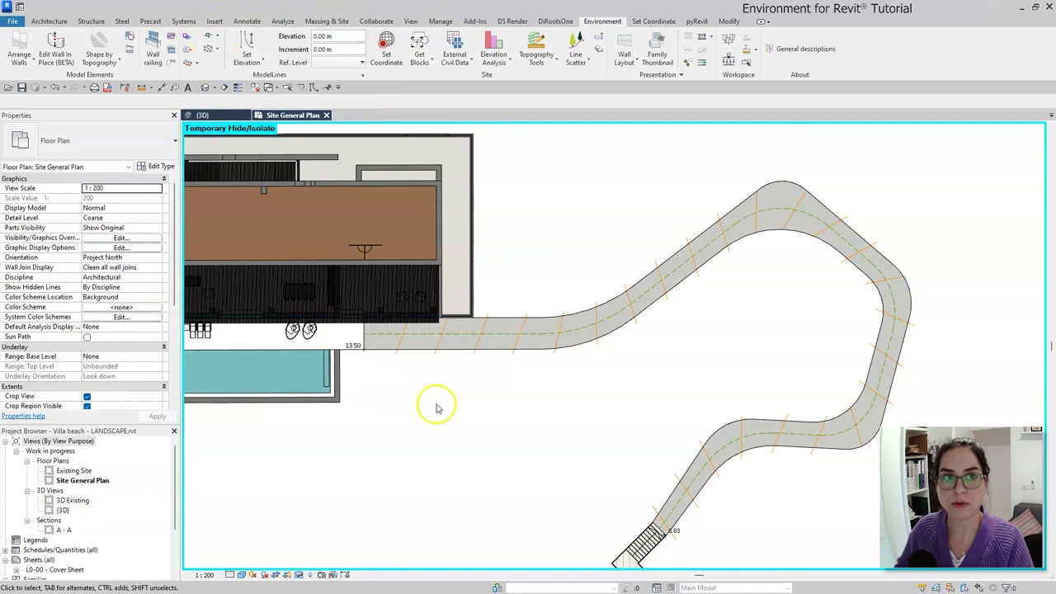
click(352, 350)
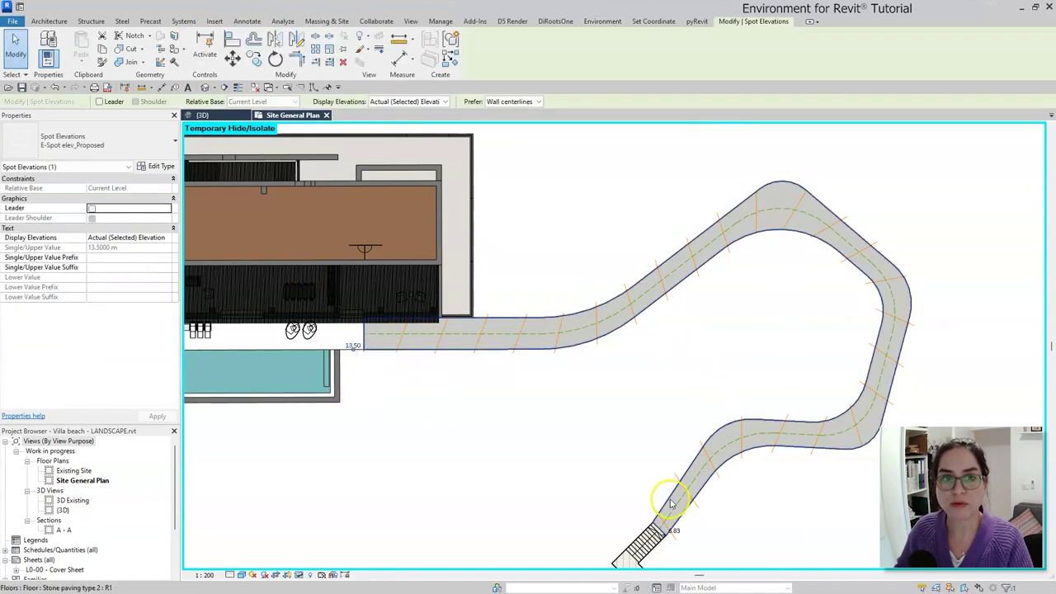
key(Escape)
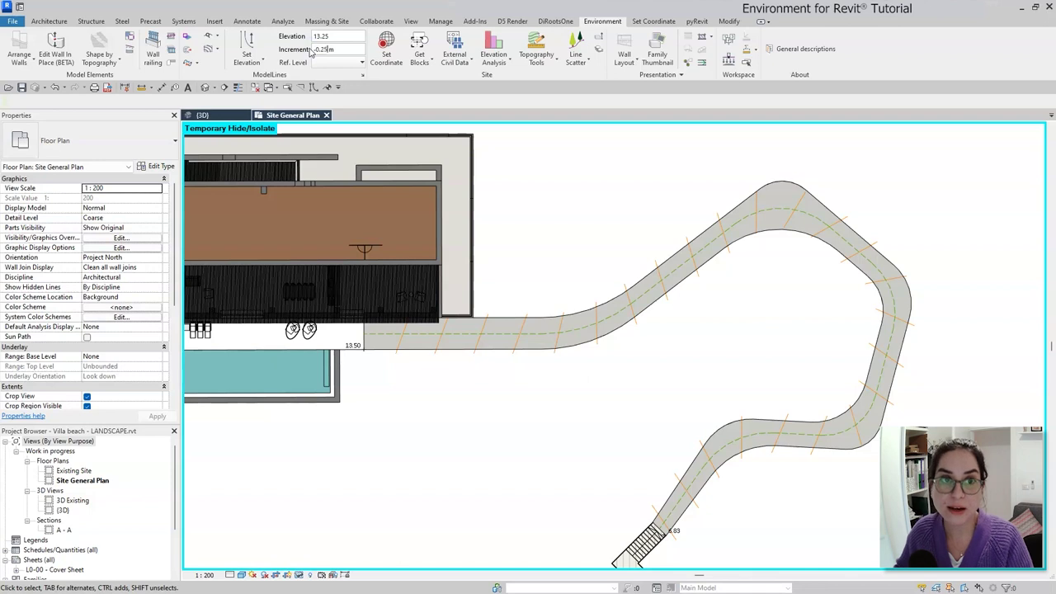
Step: Assign stepped elevations to the path's cross lines by drawing a crossing trace from the house end to the stairs
click(245, 63)
click(280, 103)
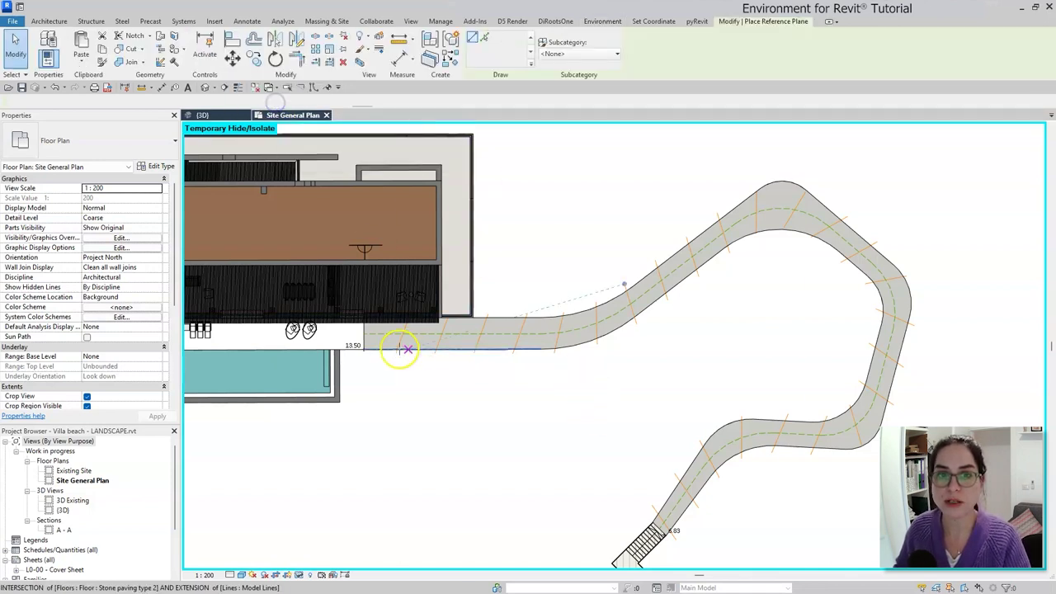
click(382, 340)
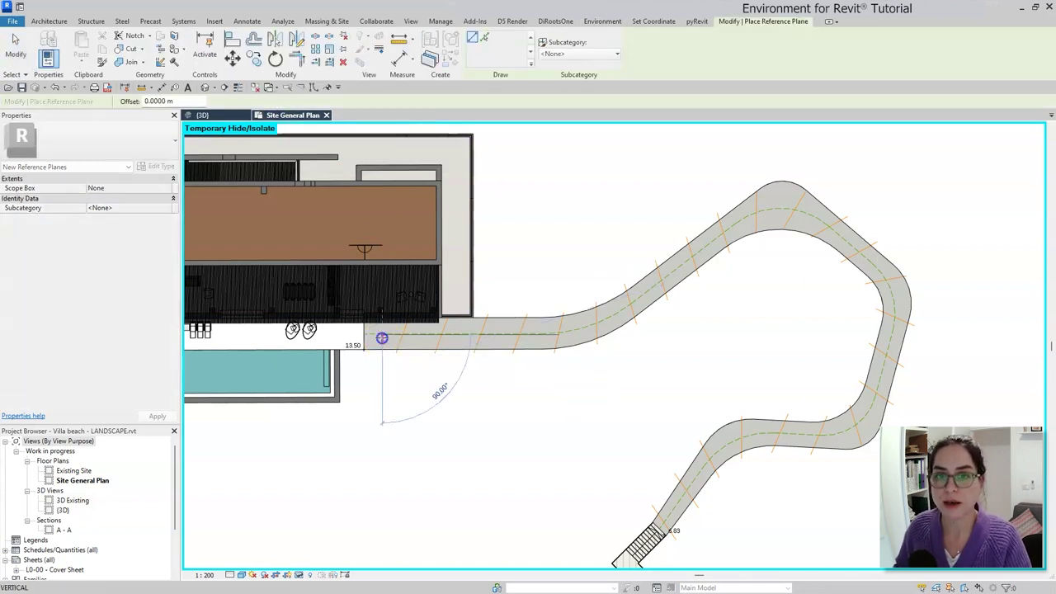
click(580, 343)
click(581, 336)
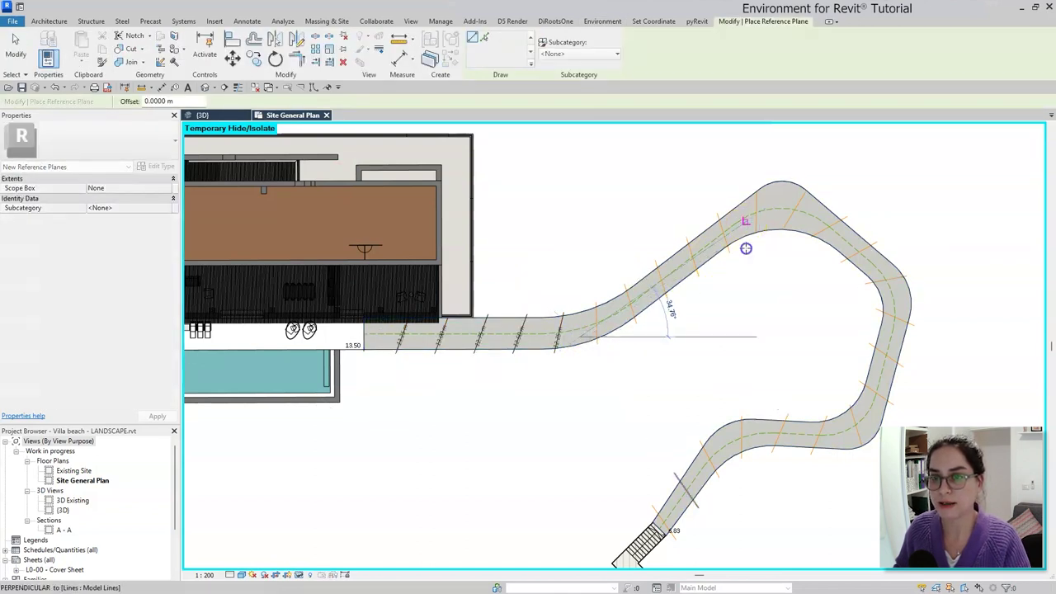
click(739, 279)
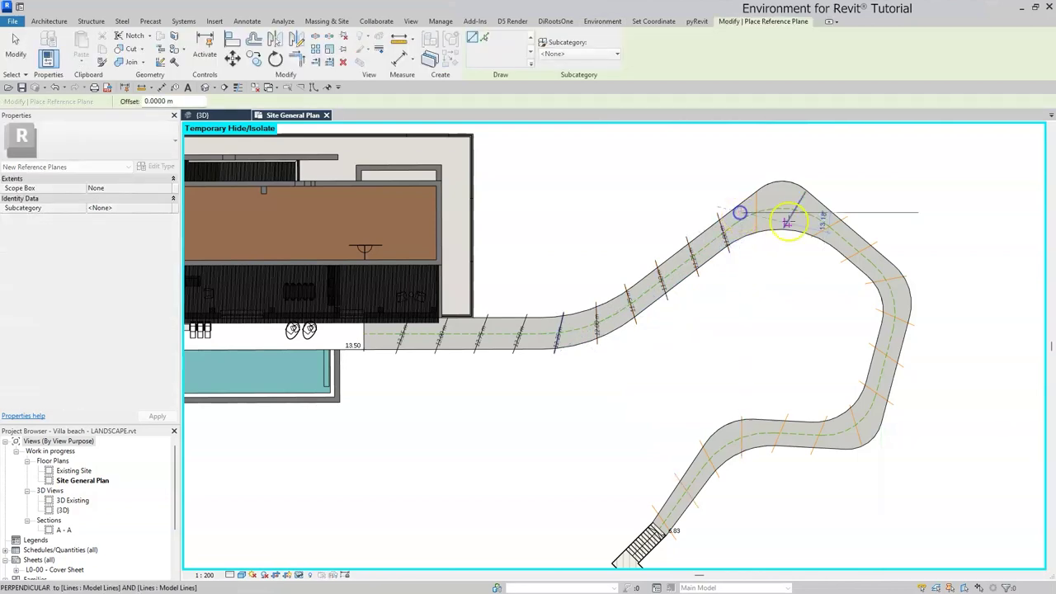
click(823, 212)
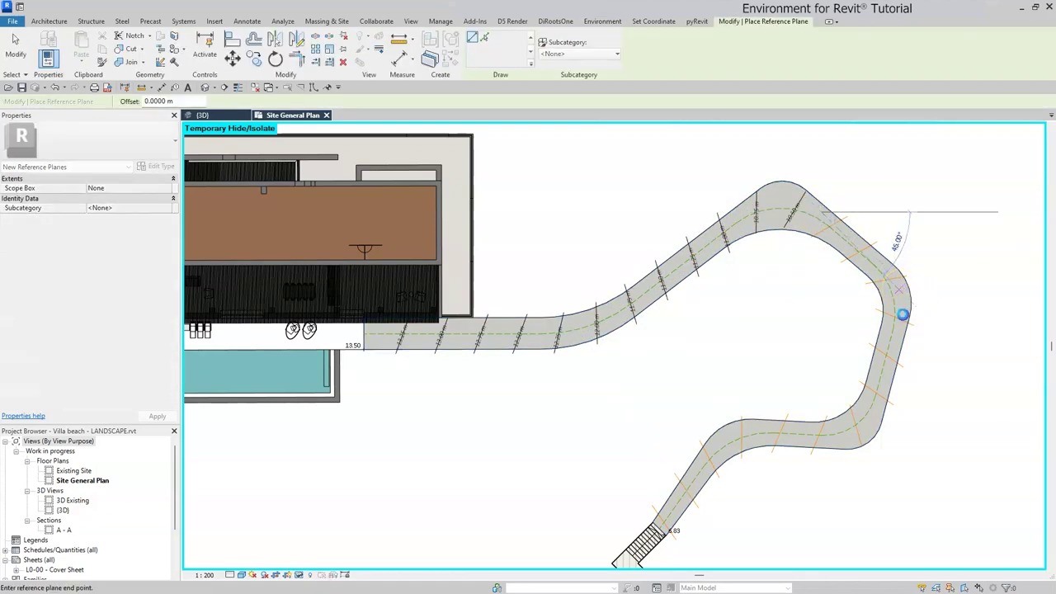
click(856, 437)
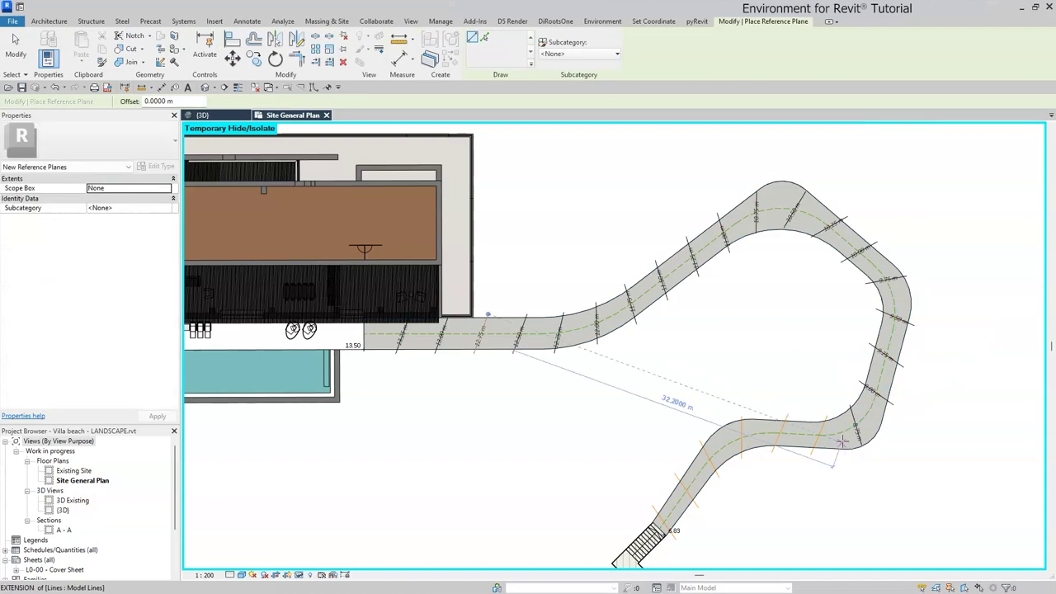
click(842, 441)
click(724, 444)
click(716, 444)
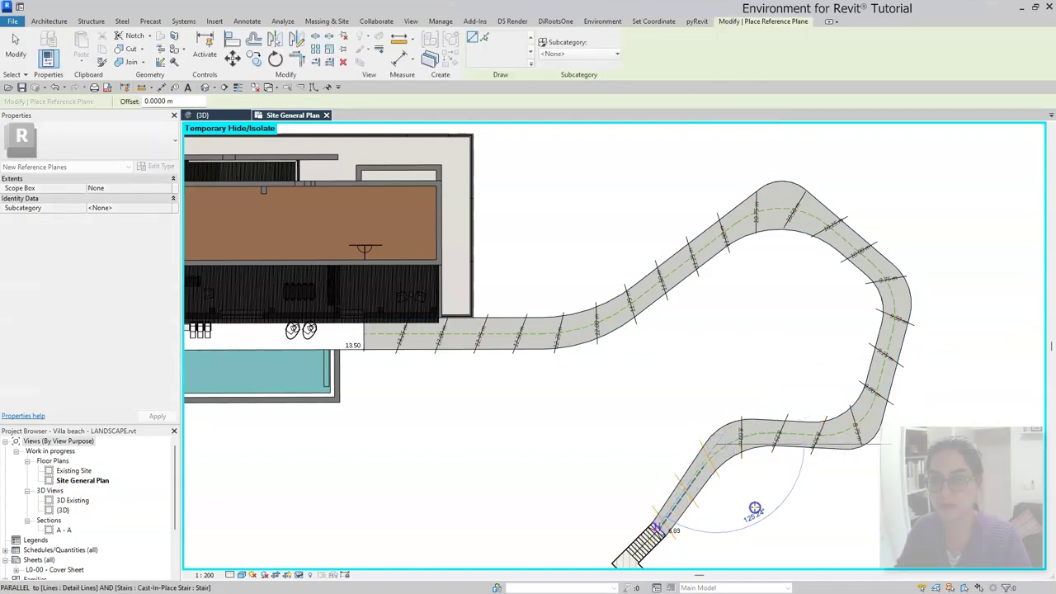
key(Escape)
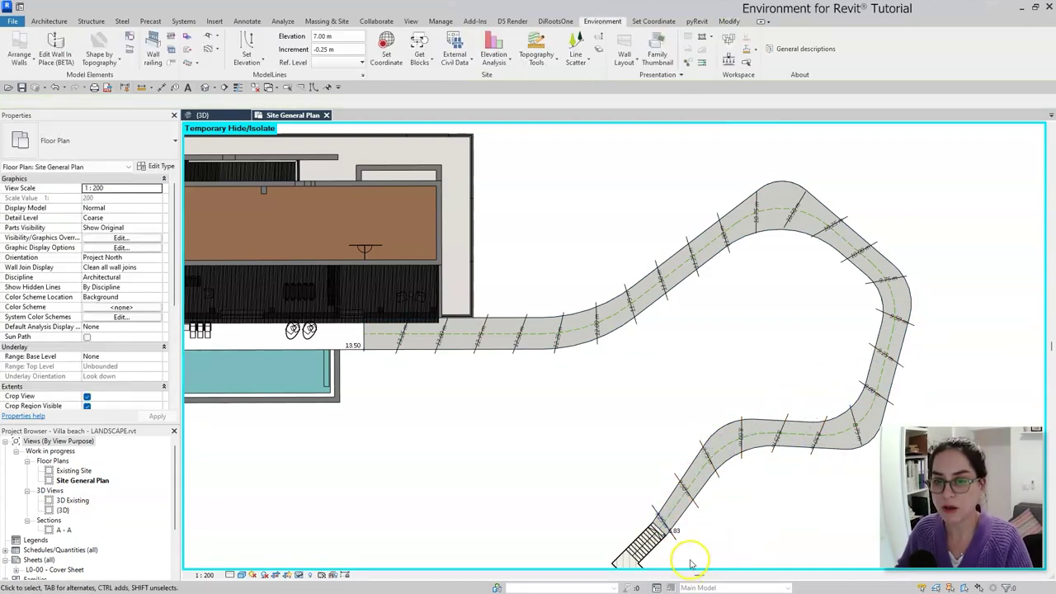
Step: Delete the 7.25 m help line and its elevation label next to the stairs at the end of the path
scroll(692, 564, up, 5)
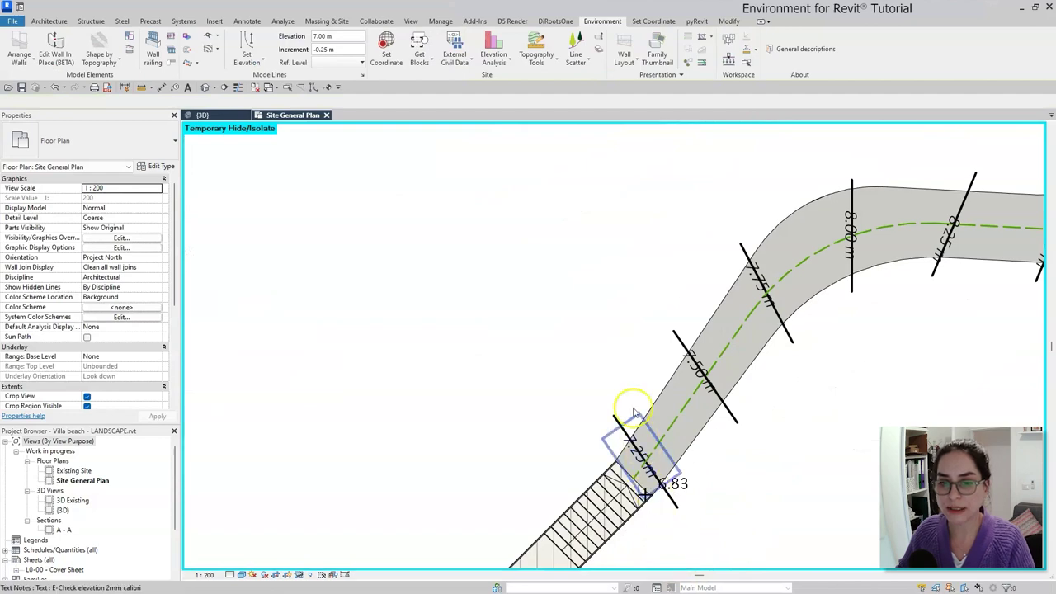
scroll(691, 499, down, 3)
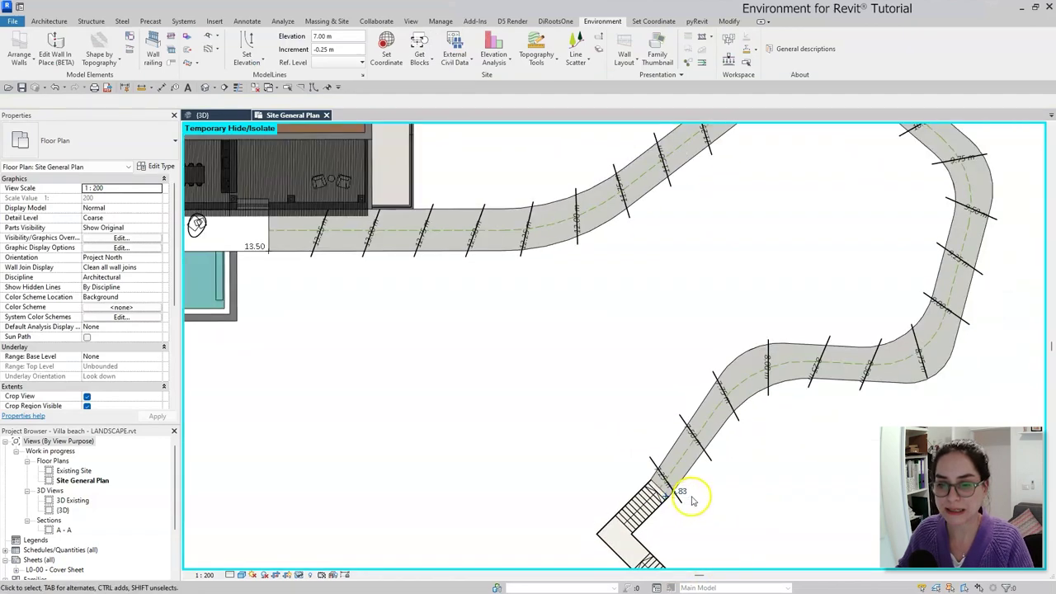
scroll(692, 500, down, 2)
scroll(685, 495, up, 2)
scroll(746, 493, up, 2)
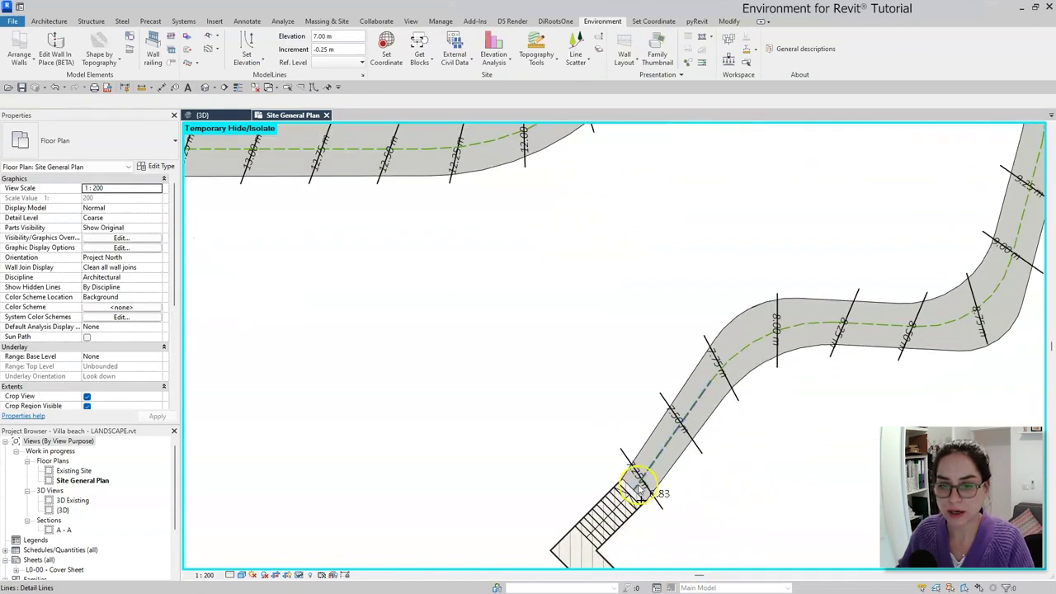
click(622, 449)
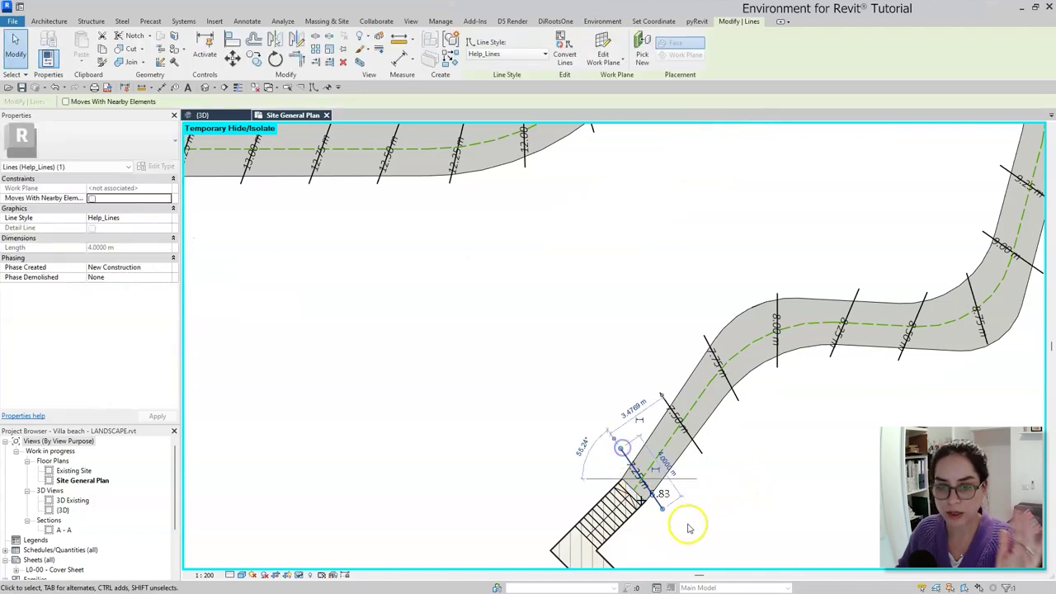
click(665, 492)
scroll(742, 507, down, 4)
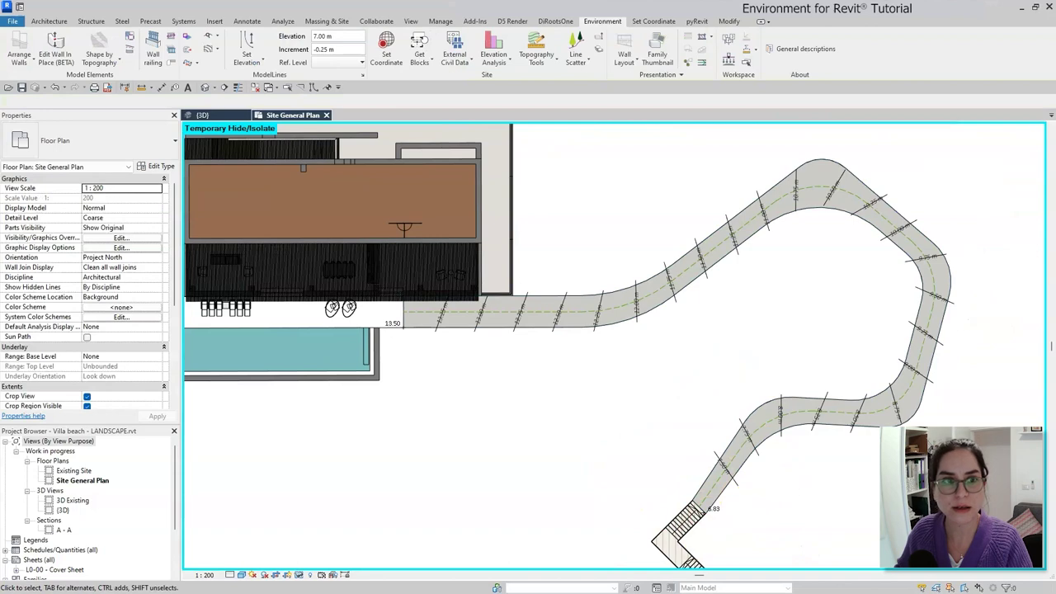
Step: Extend both ends of the 10.75 m and 10.50 m help lines past the path edges, to lengths of about 5.60 m and 6.02 m
click(216, 114)
mouse_move(632, 415)
shift+middle_down()
mouse_move(666, 426)
mouse_move(716, 399)
mouse_move(703, 381)
mouse_move(675, 376)
mouse_move(646, 421)
shift+middle_up()
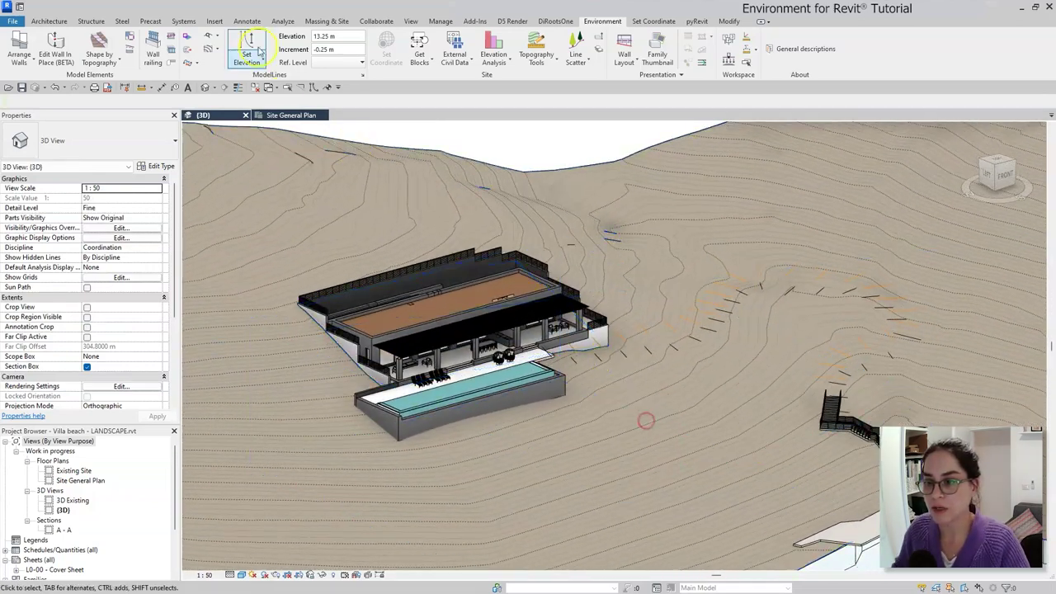
click(299, 114)
scroll(763, 186, up, 3)
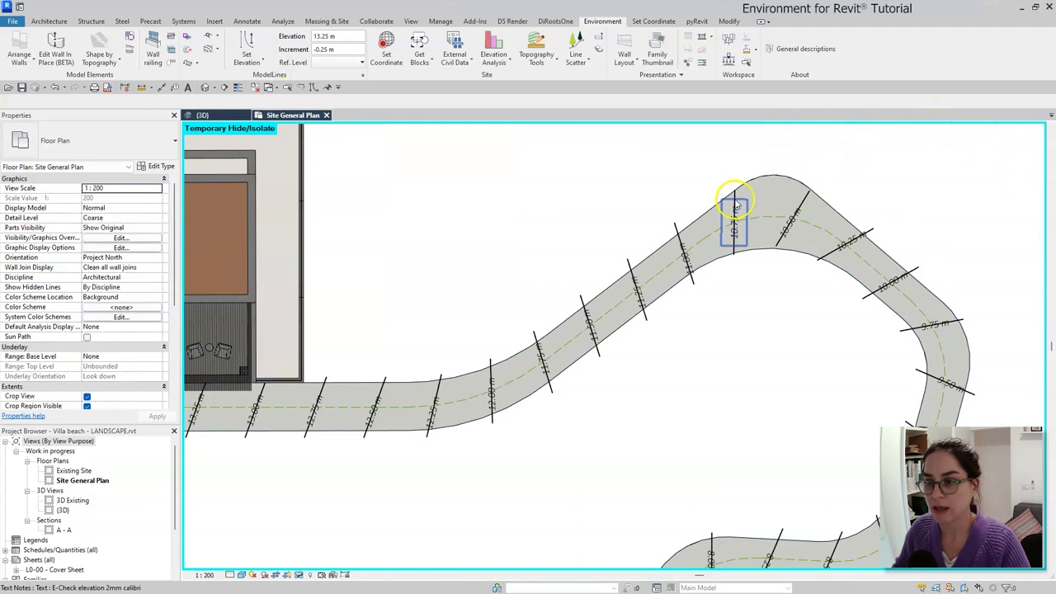
click(734, 188)
drag(735, 179, 734, 173)
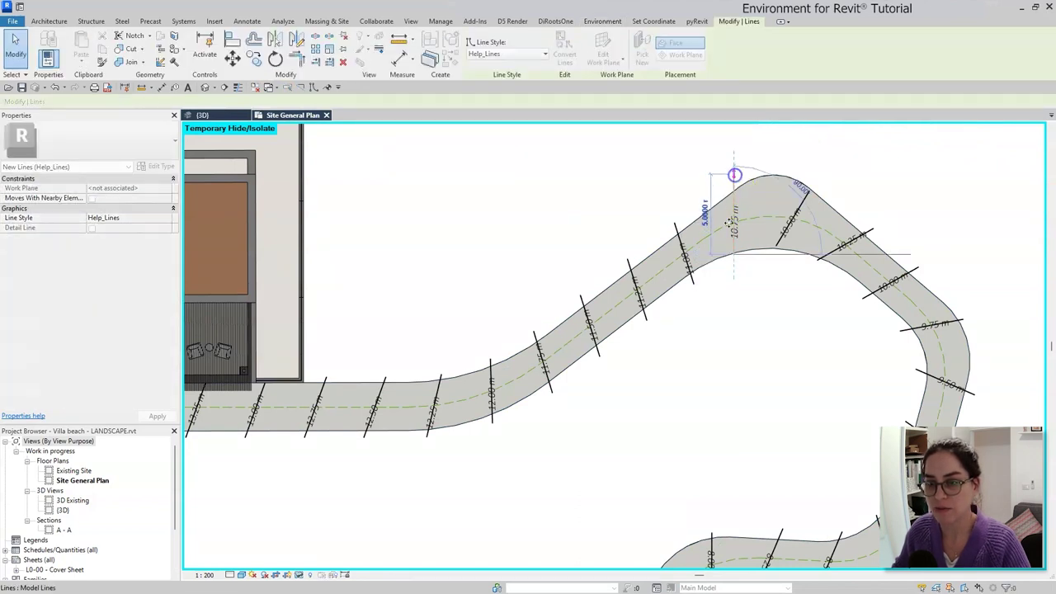
drag(734, 252, 734, 264)
click(809, 194)
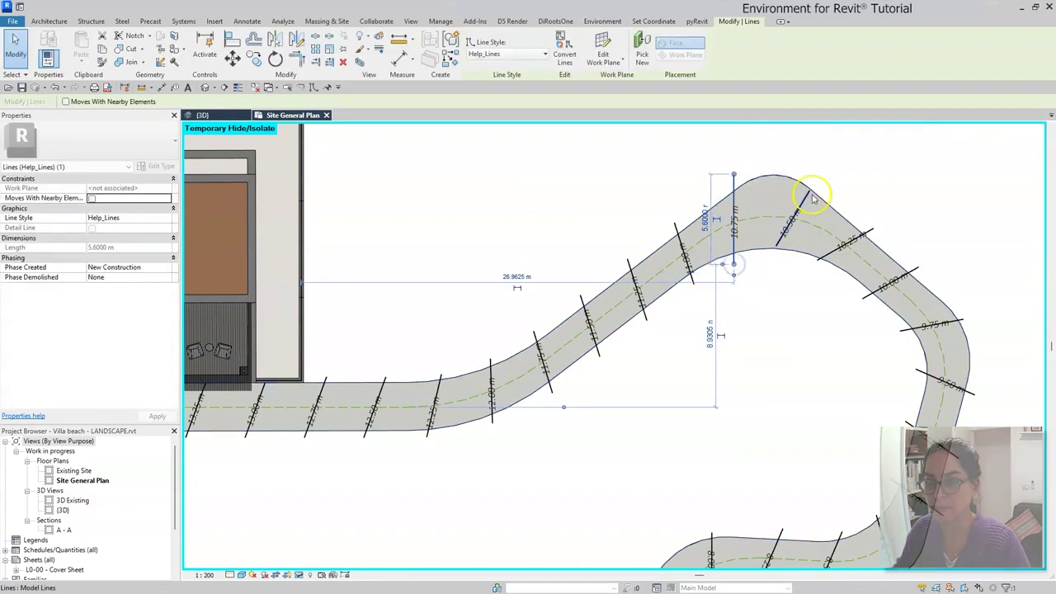
drag(808, 193, 818, 178)
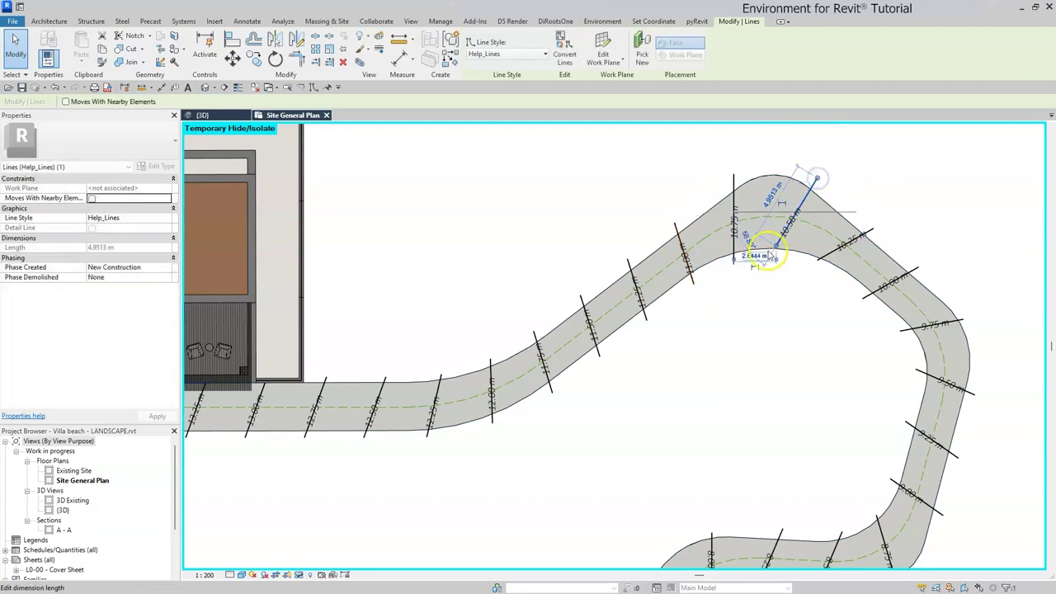
drag(775, 246, 767, 259)
Step: Extend the outer end of the 8.75 m help line past the path edge at the lower bend
scroll(979, 276, down, 4)
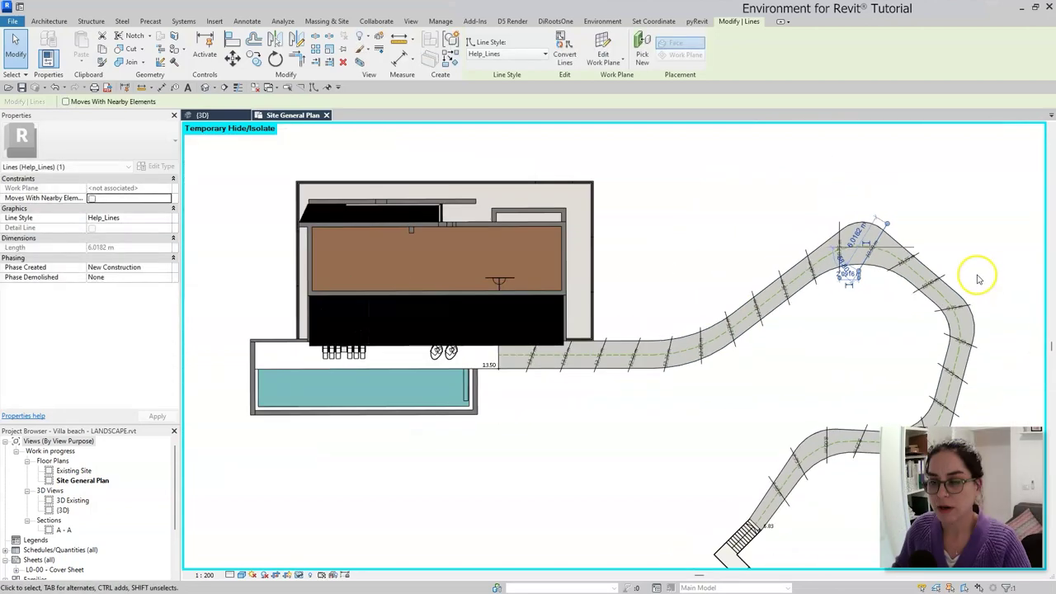
scroll(908, 401, up, 5)
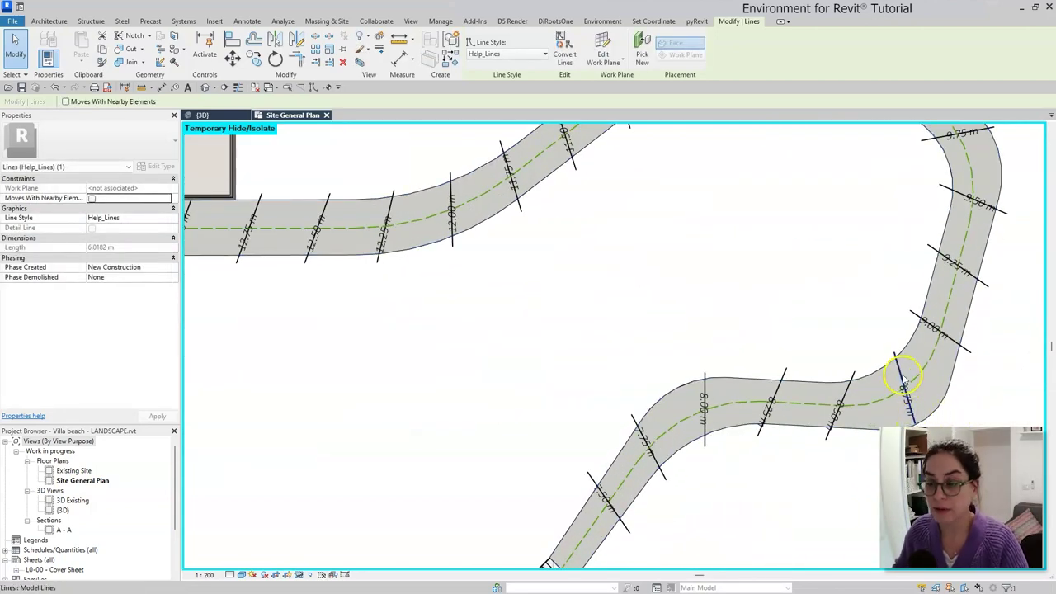
drag(914, 424, 920, 442)
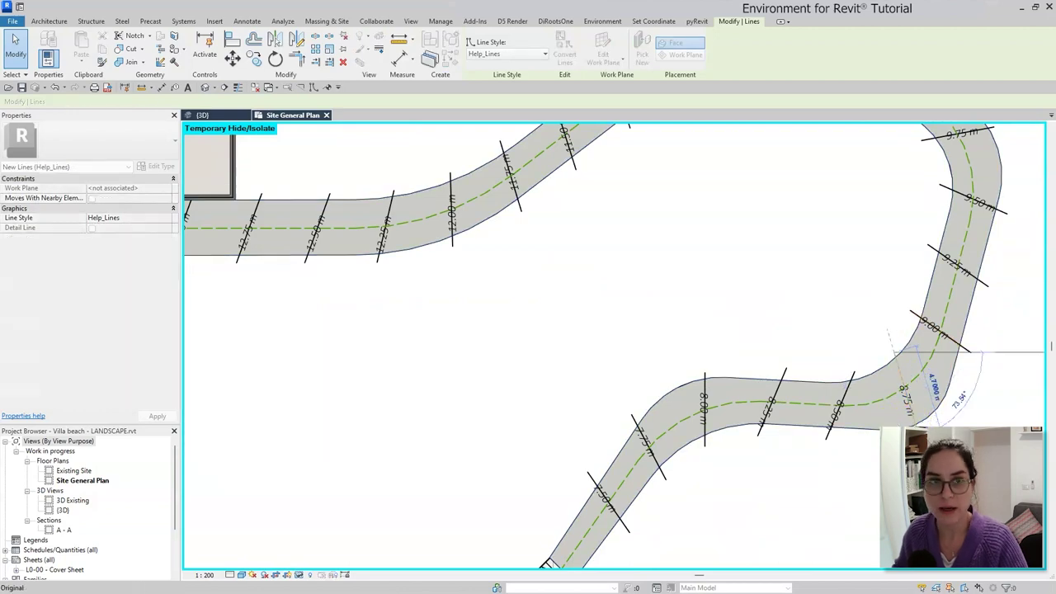
key(Escape)
key(Escape)
scroll(636, 288, down, 4)
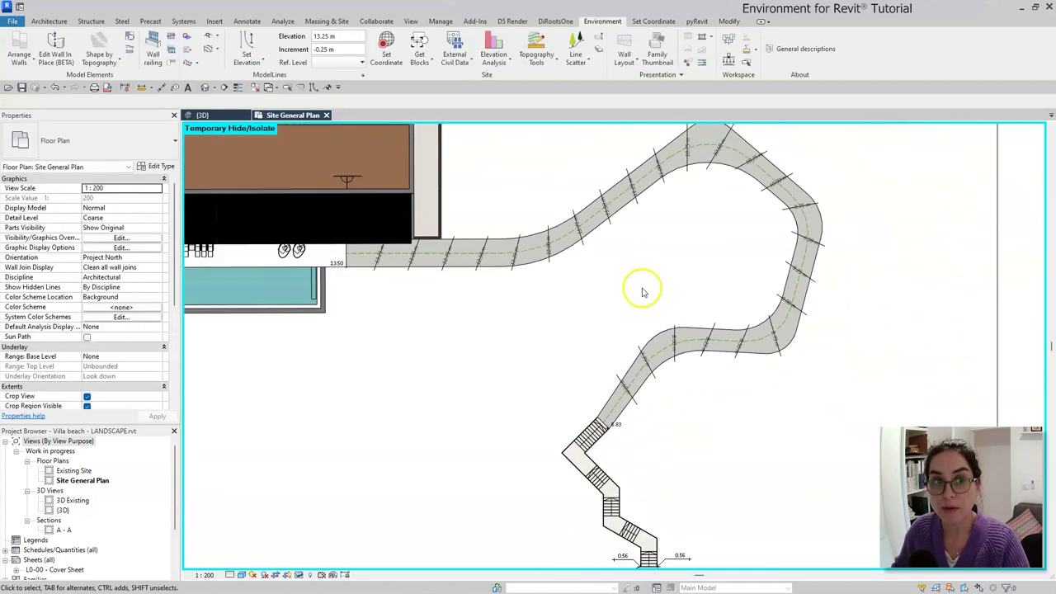
Step: Open Topography Tools on the terrain in the 3D view and select all the raised path lines with Add Line
click(202, 115)
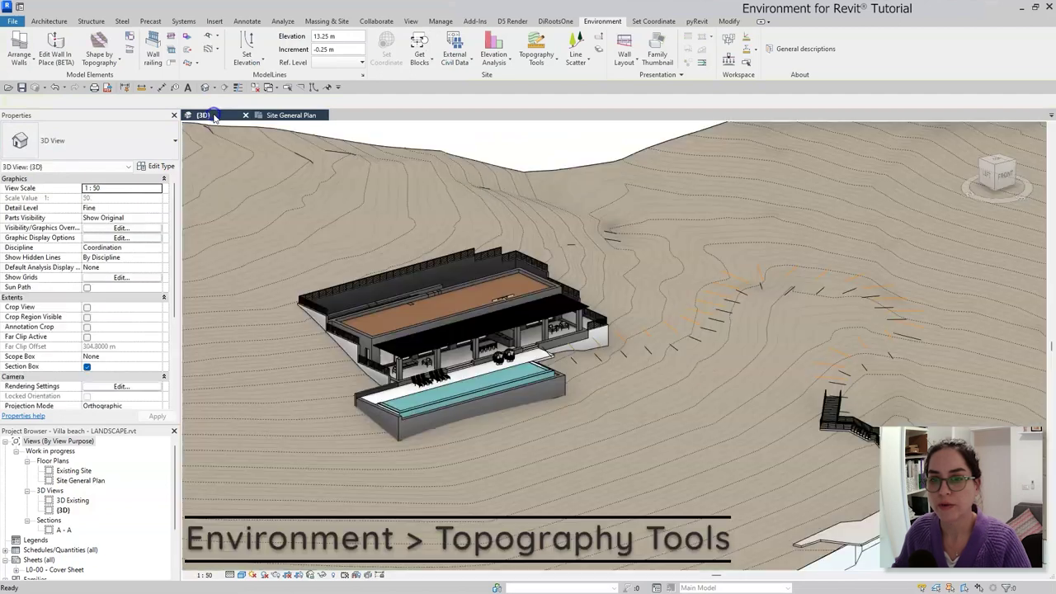
scroll(927, 419, up, 3)
click(536, 52)
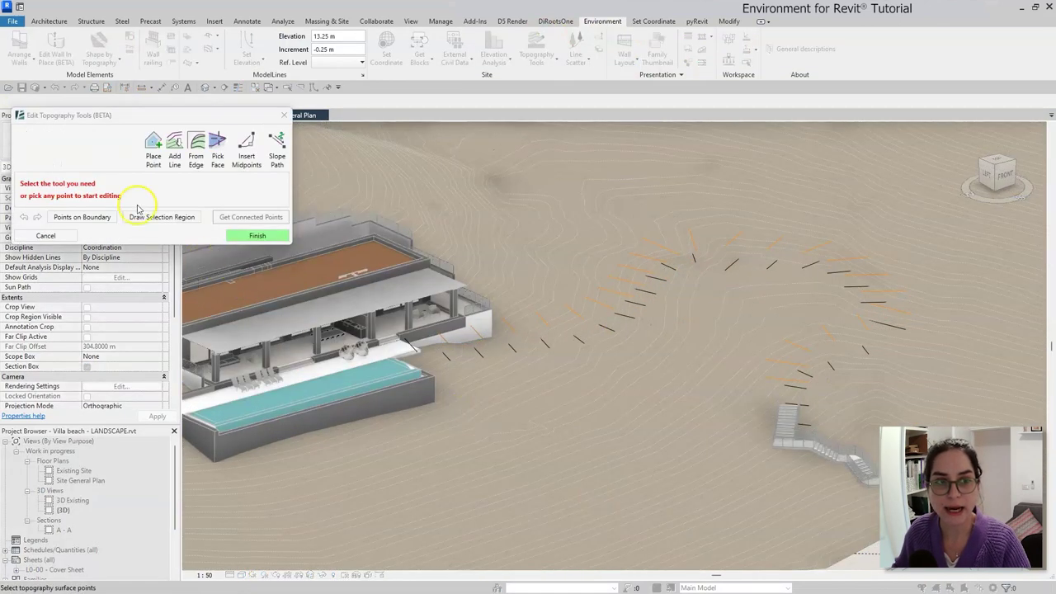
click(176, 158)
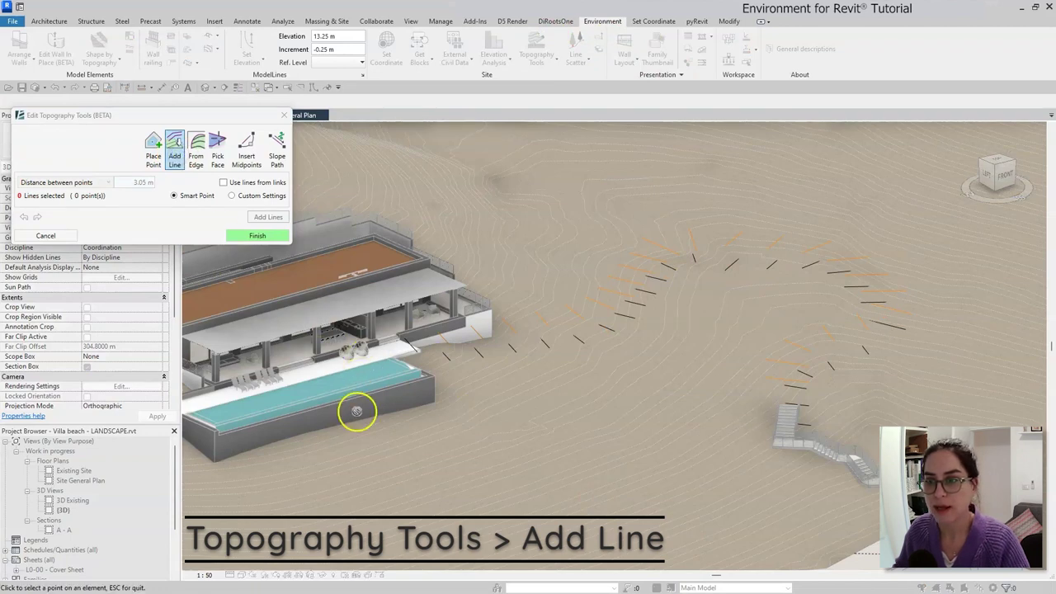
drag(942, 178, 404, 425)
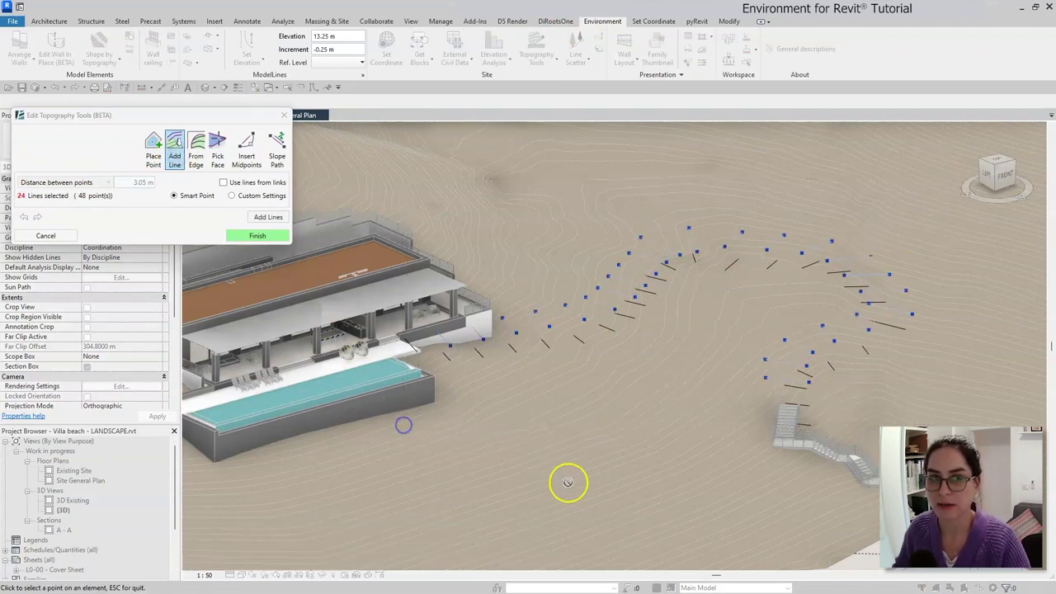
Step: Add the selected lines to the topography using custom settings with a 1 m distance between points
click(233, 196)
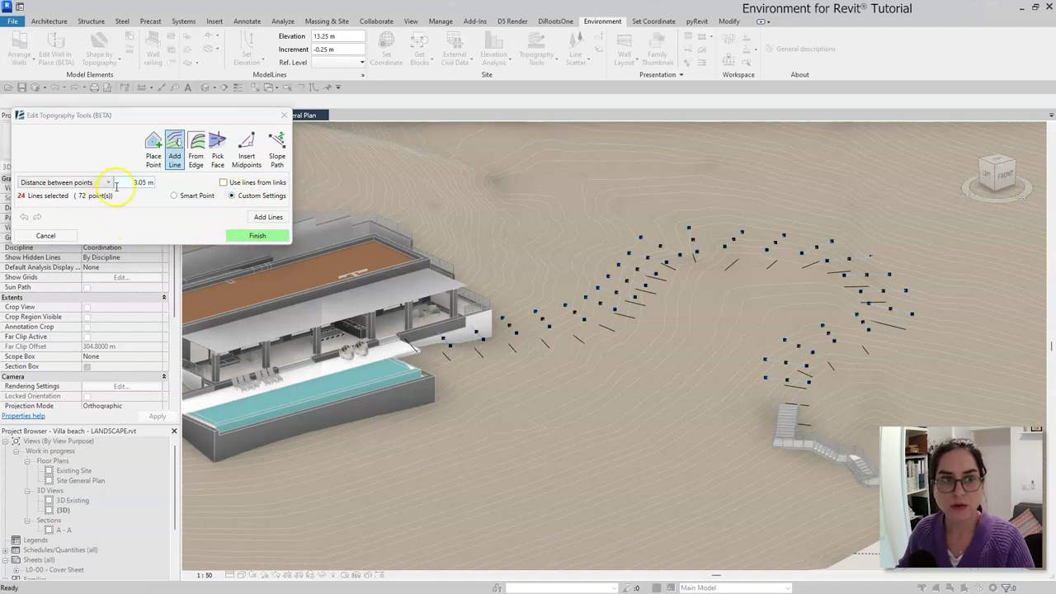
double_click(146, 183)
click(827, 419)
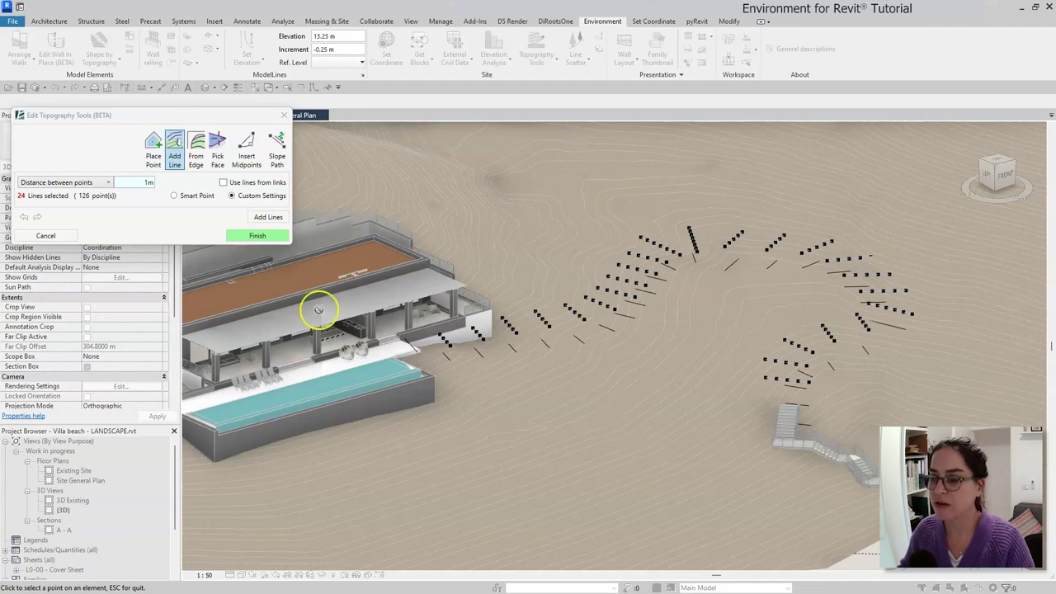
click(266, 217)
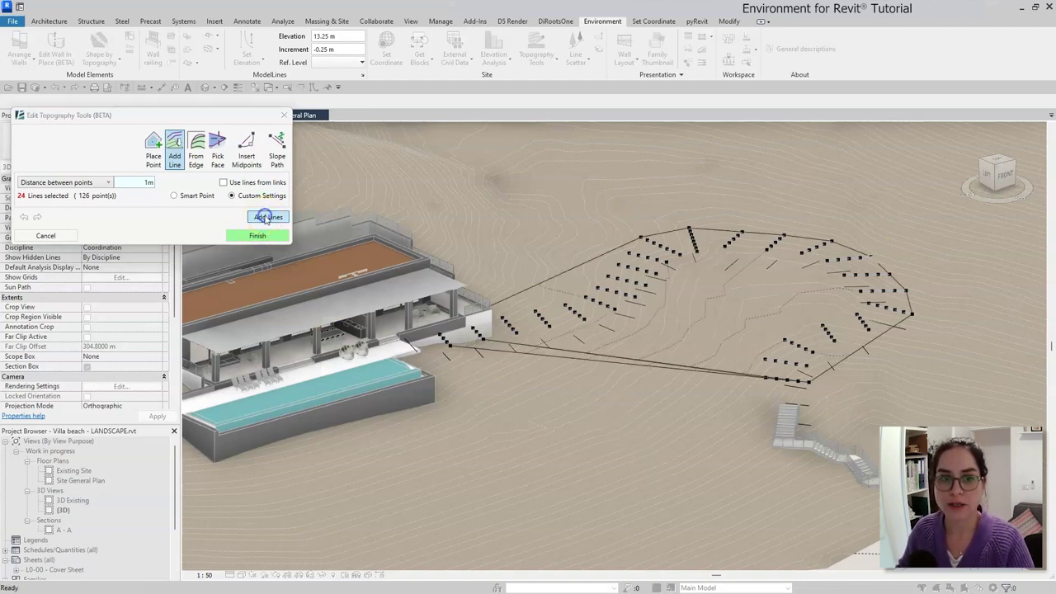
click(265, 217)
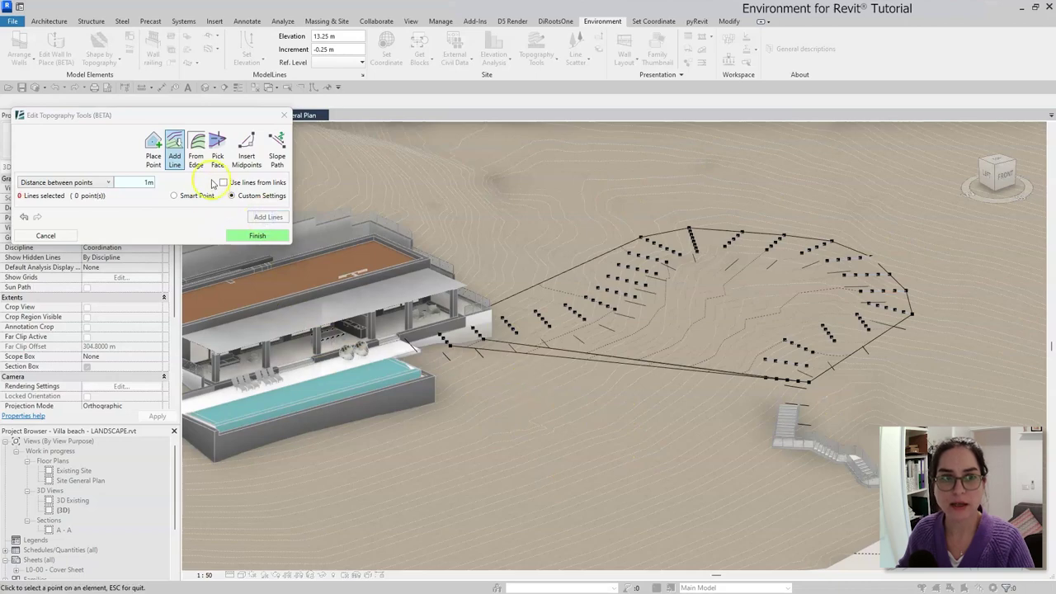
Step: Insert topography points along the terrace's end edge and the stair's top edge with From Edge, using whole edges, and finish the edit
click(195, 148)
scroll(424, 321, up, 2)
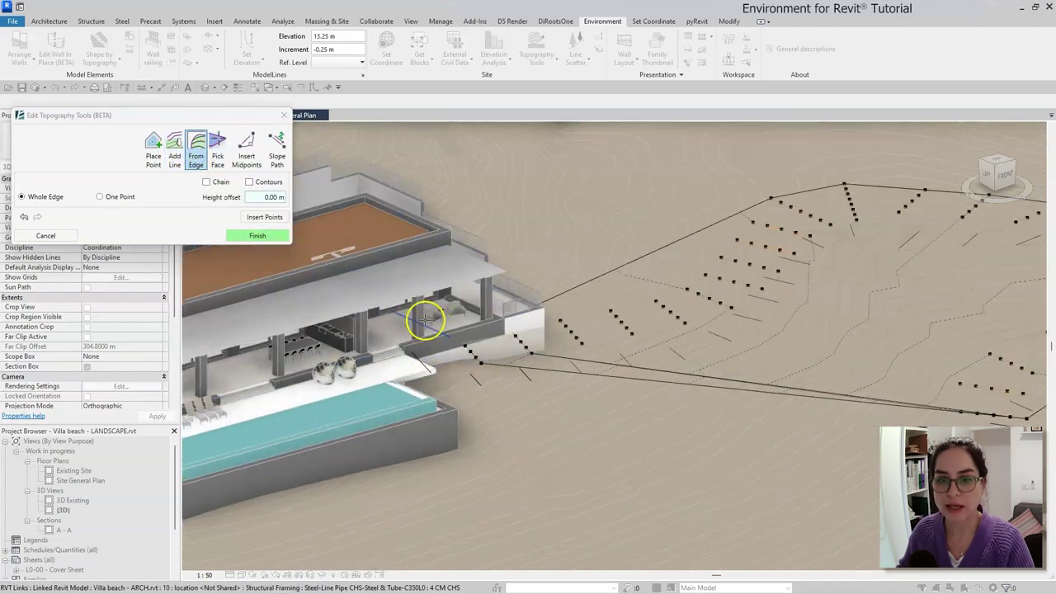
scroll(425, 322, up, 3)
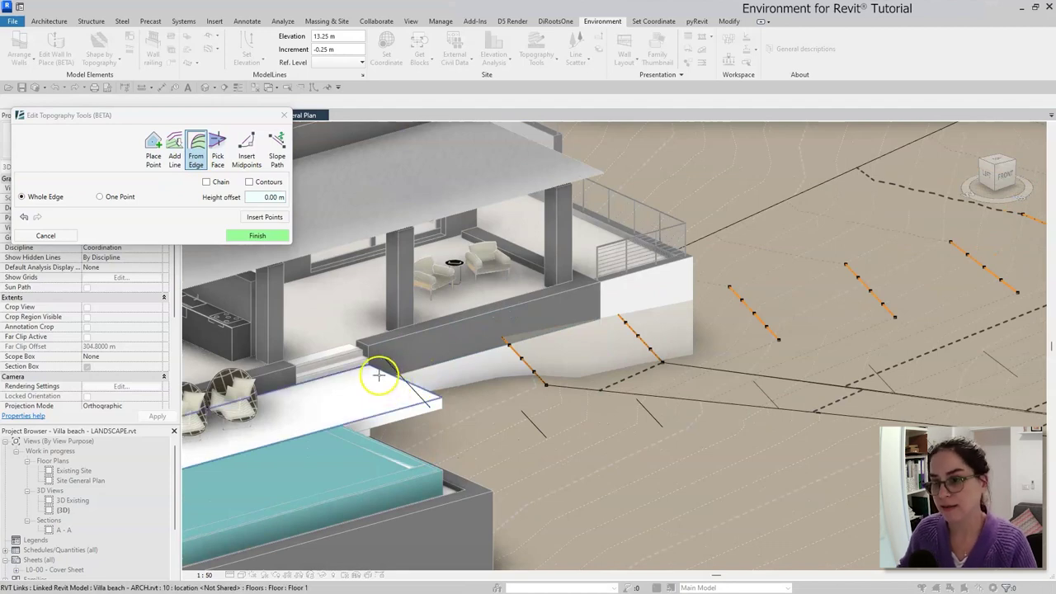
scroll(471, 332, down, 3)
middle_drag(919, 426, 566, 438)
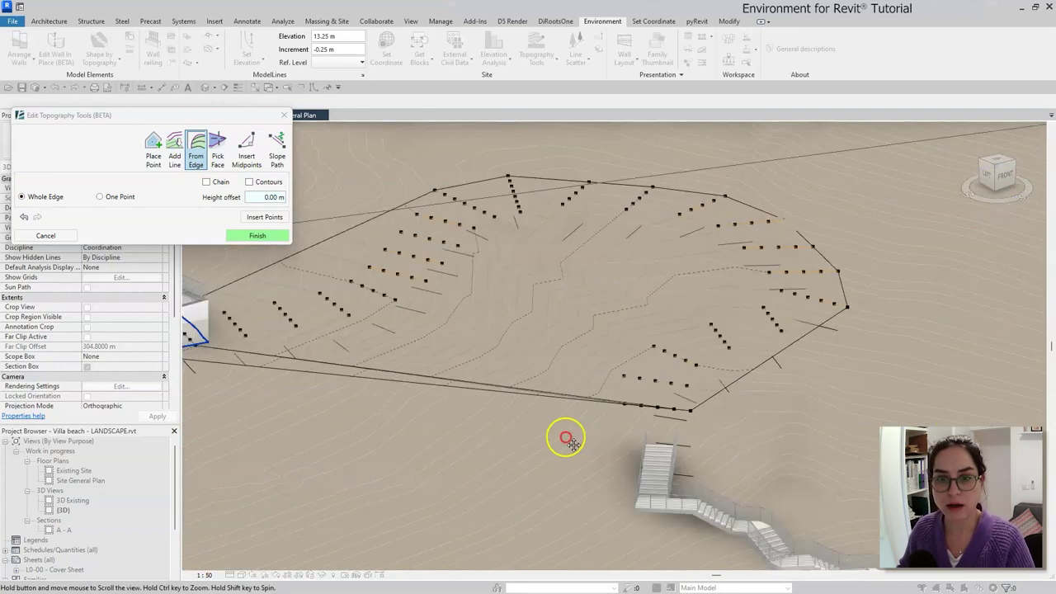
scroll(636, 435, up, 5)
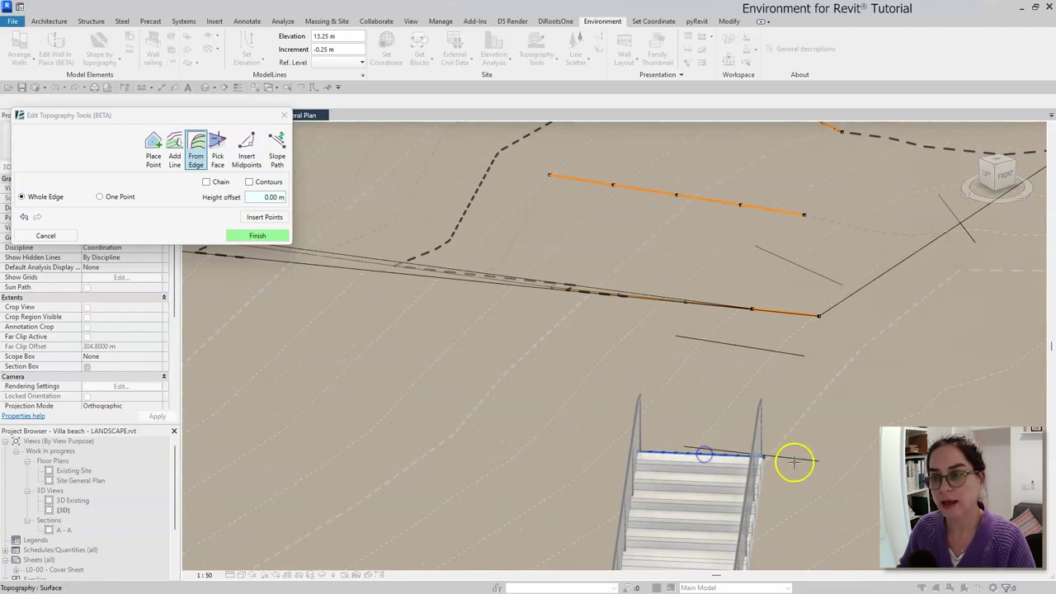
scroll(842, 438, down, 6)
click(390, 293)
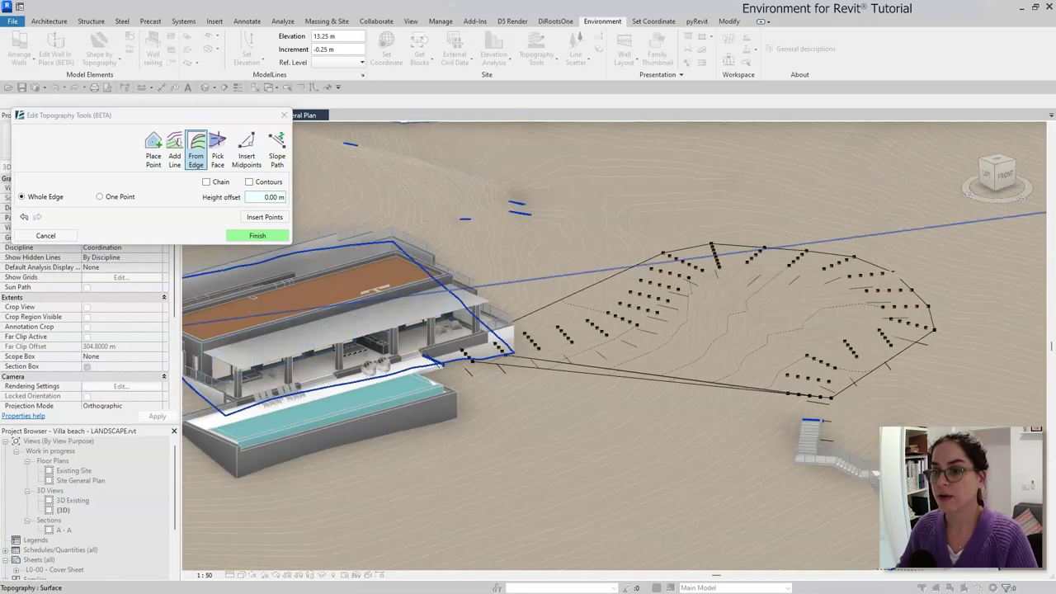
click(265, 216)
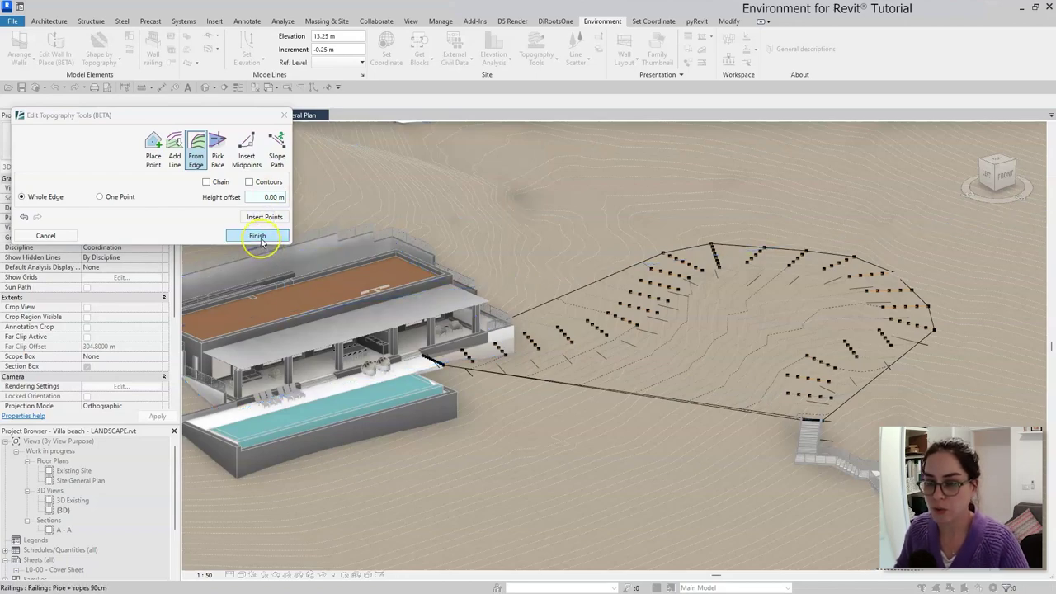
click(261, 240)
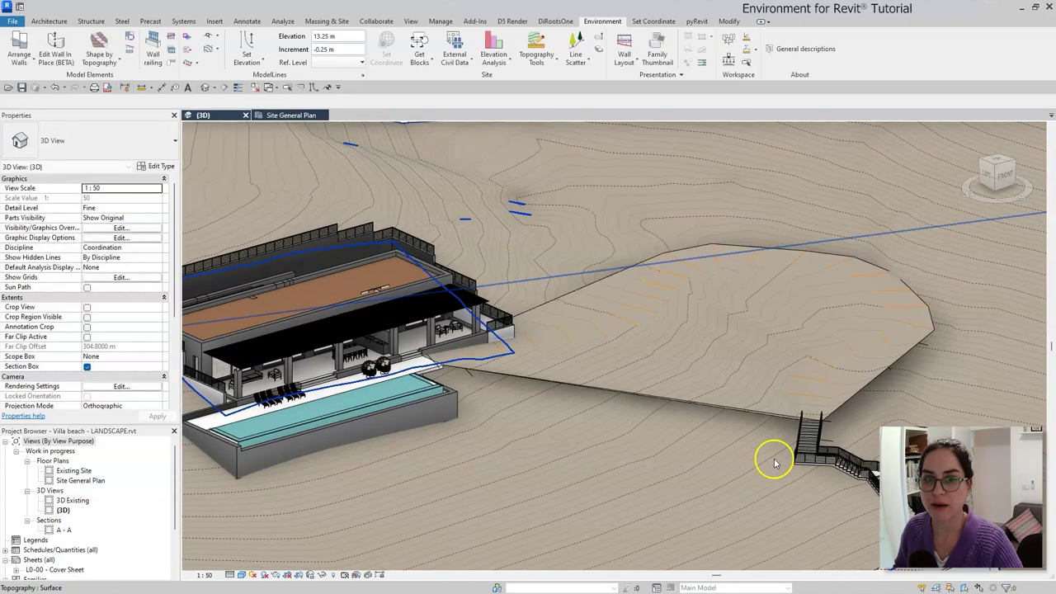
Step: Check the slope at several places between the path's elevation lines with Spot Slope
shift+middle_drag(952, 371, 382, 391)
scroll(522, 349, up, 3)
click(536, 360)
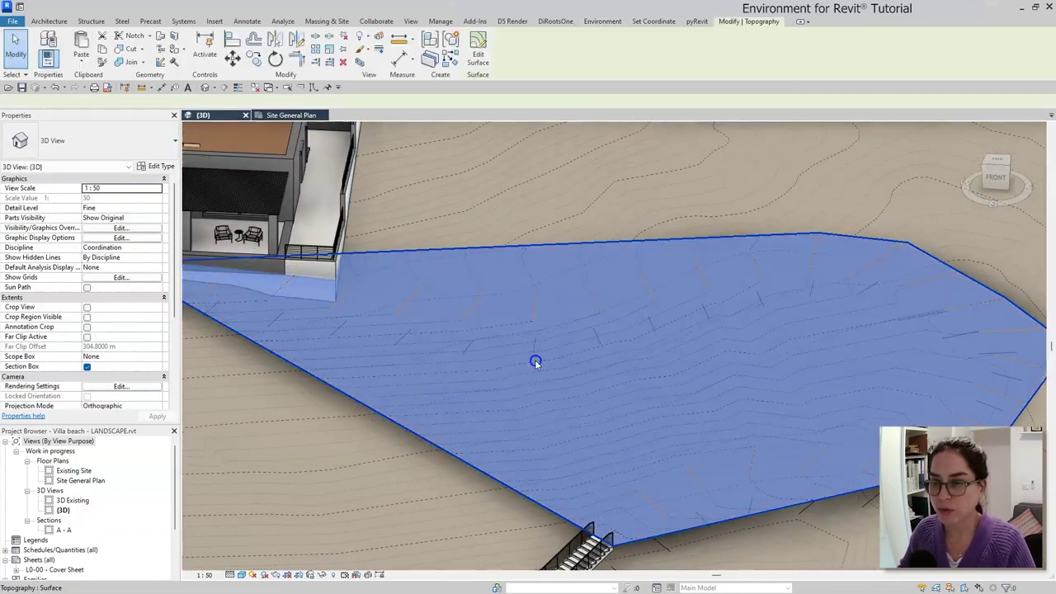
click(300, 89)
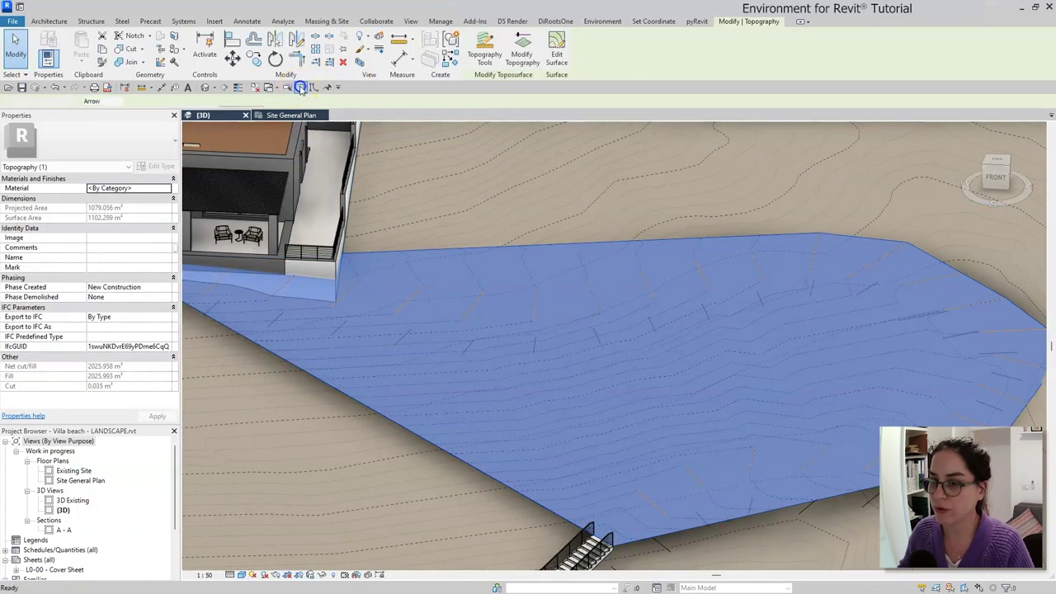
scroll(441, 304, up, 1)
scroll(441, 304, up, 2)
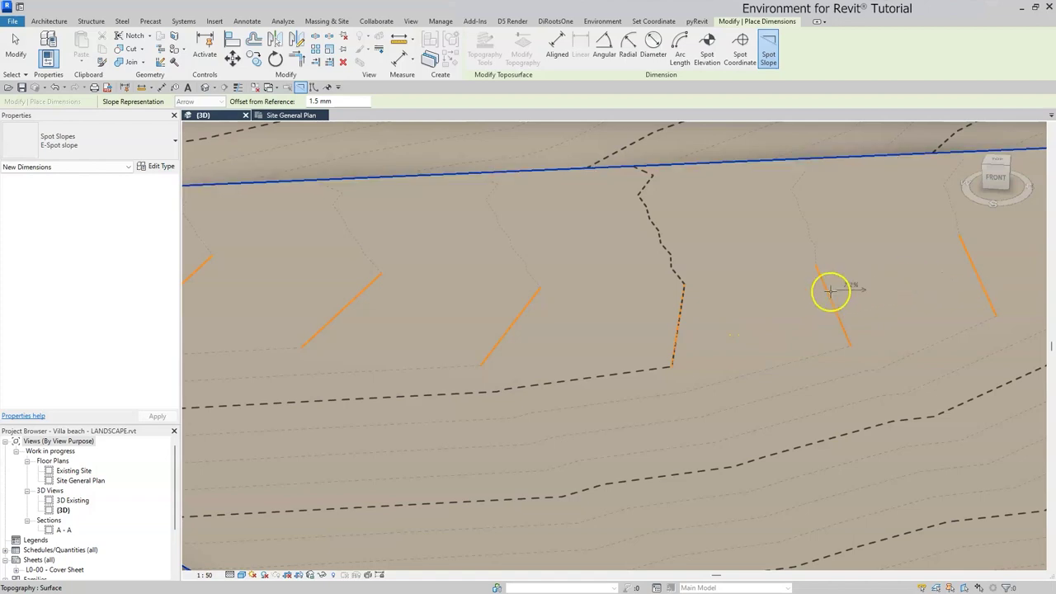
middle_drag(838, 281, 611, 324)
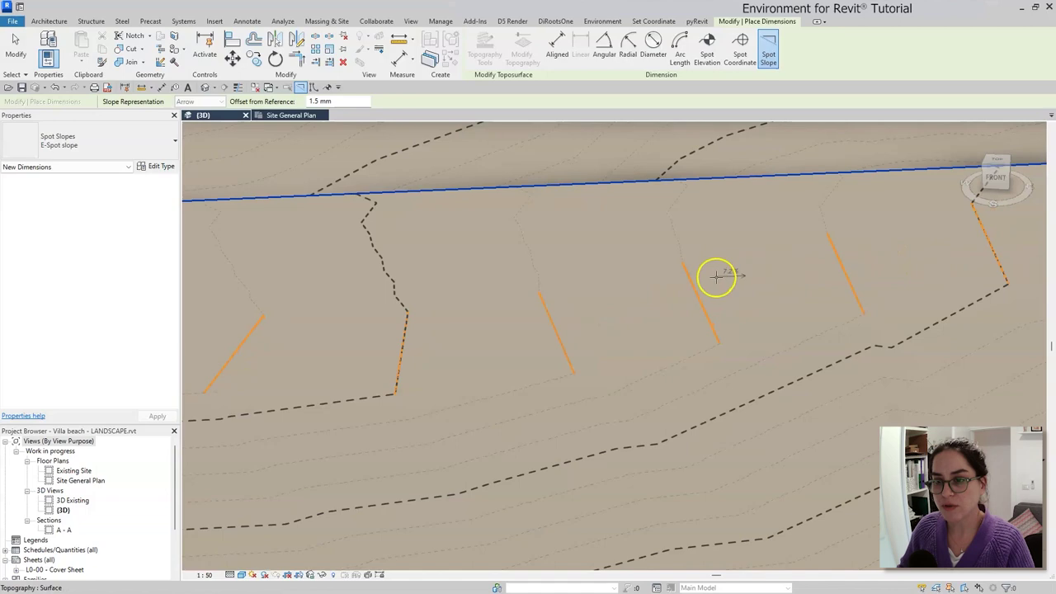
key(Escape)
Step: Select the stone paving path floor at sea level together with the graded topography and temporarily isolate both in the 3D view
scroll(561, 247, down, 4)
shift+middle_drag(765, 361, 728, 429)
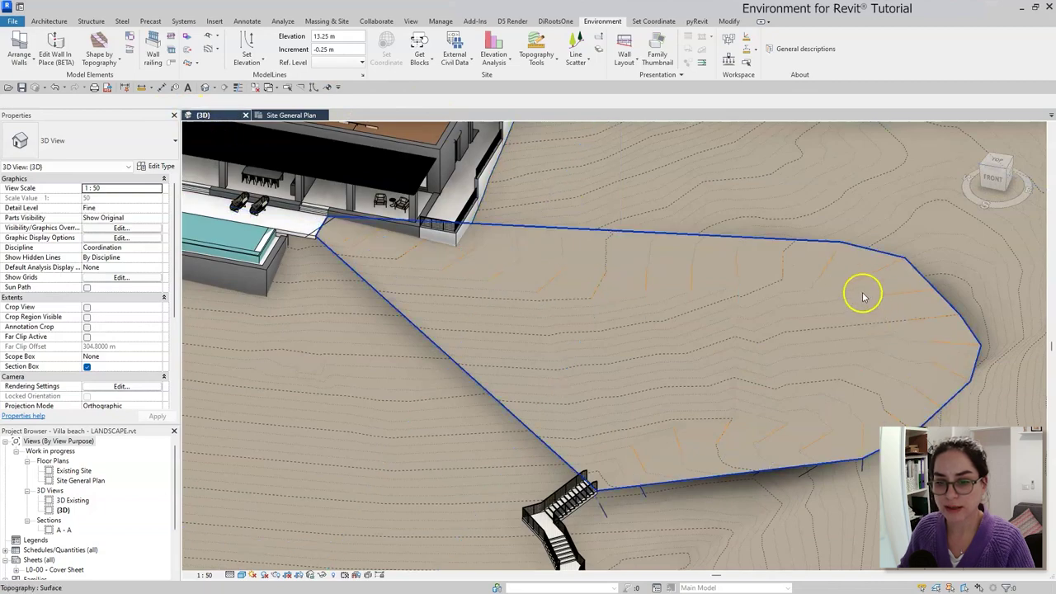
scroll(863, 298, down, 3)
middle_drag(653, 526, 721, 320)
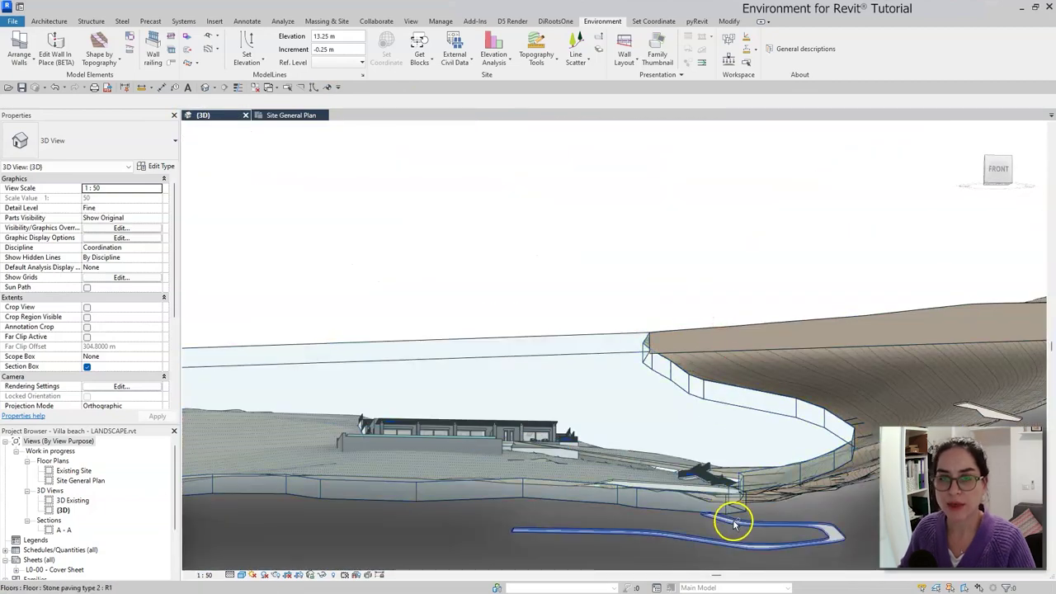
click(734, 525)
shift+middle_drag(700, 337, 697, 516)
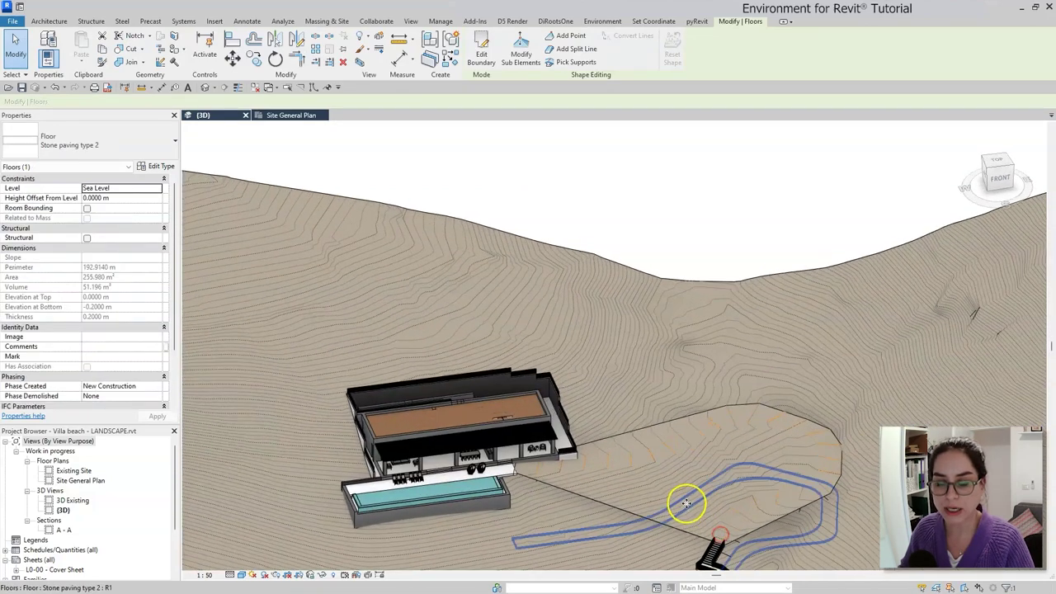
ctrl+click(672, 432)
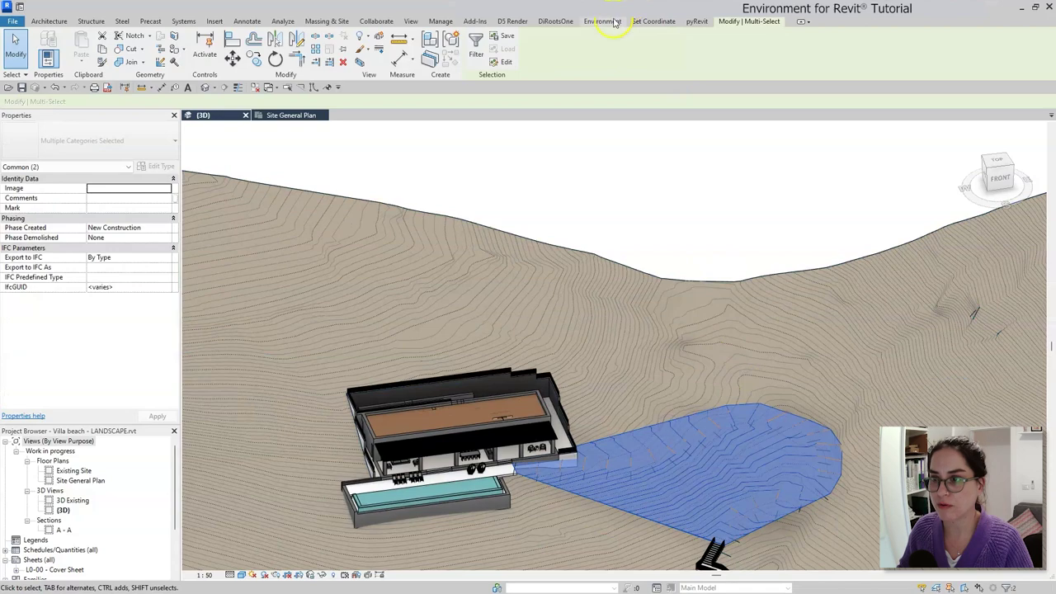
click(324, 574)
click(343, 537)
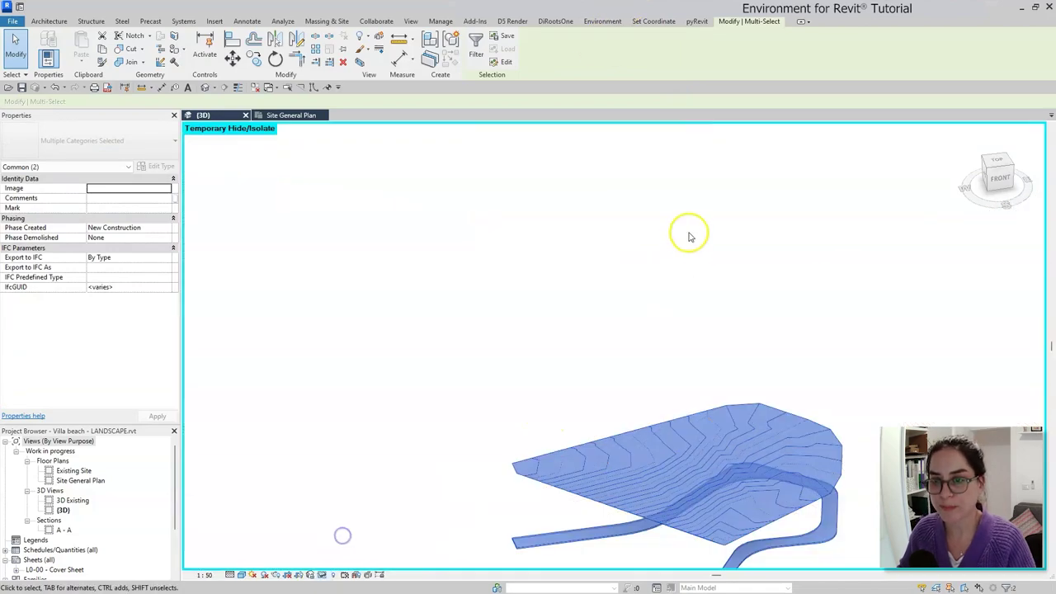
Step: Select the graded topography and examine from above where the path floor's outline reaches past the topography's boundary
click(689, 234)
middle_drag(935, 457, 795, 568)
click(719, 440)
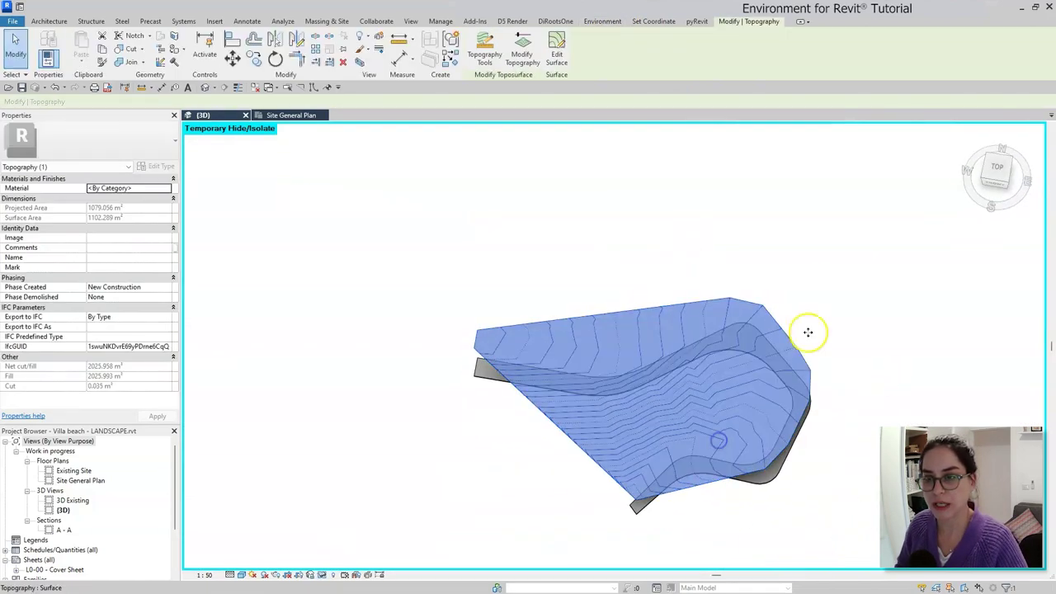
click(997, 172)
scroll(434, 308, up, 3)
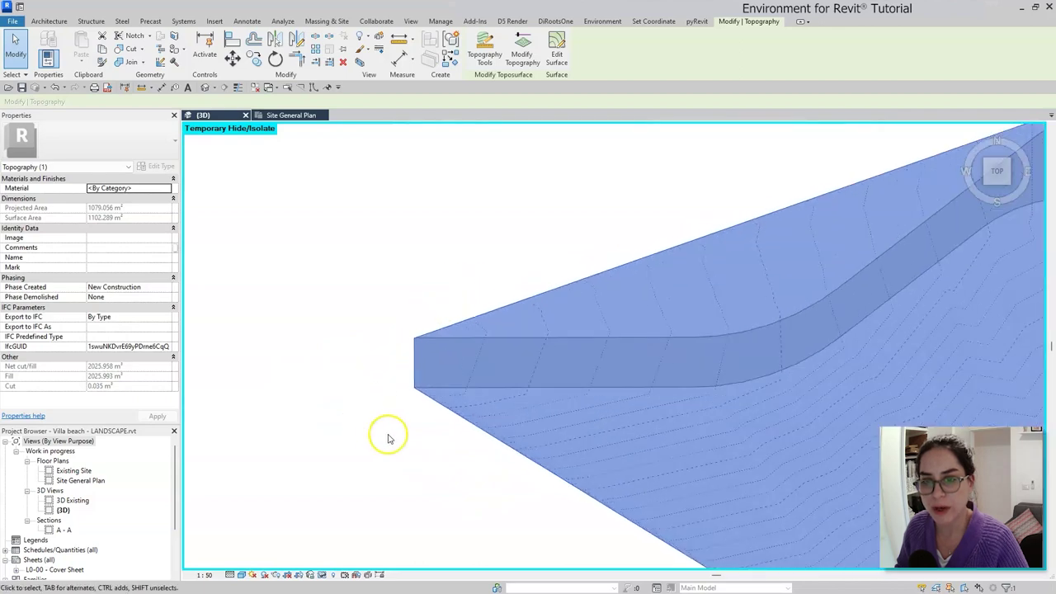
scroll(390, 439, down, 5)
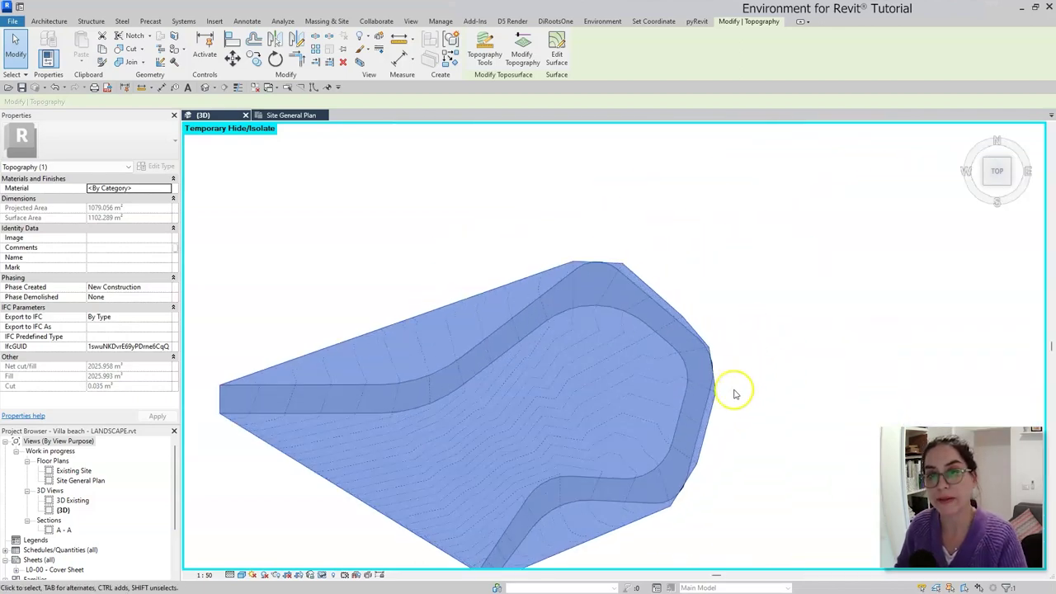
scroll(730, 388, up, 1)
scroll(717, 372, up, 1)
scroll(740, 333, down, 1)
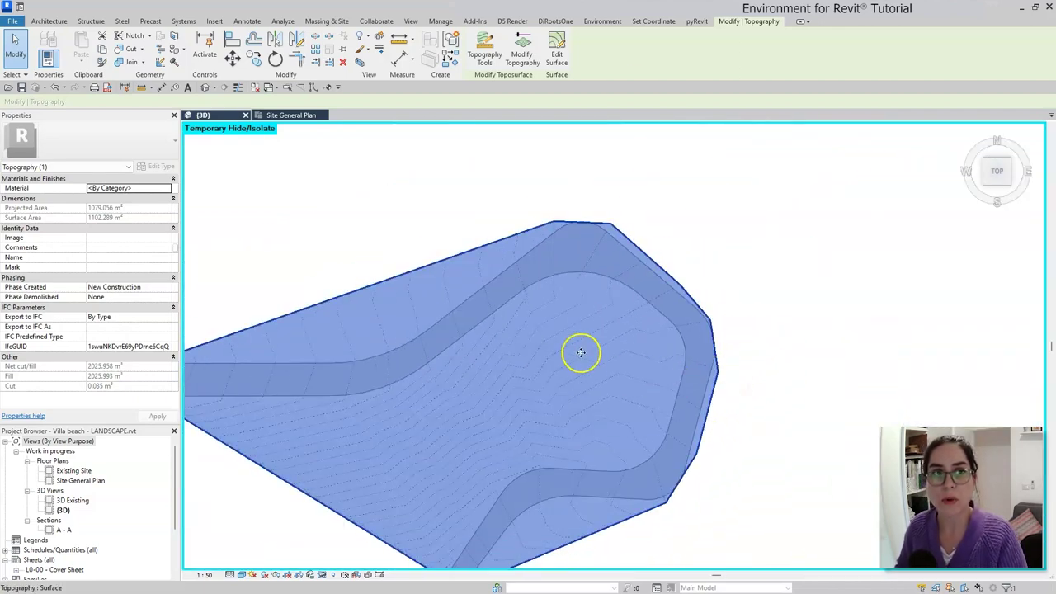
Step: Open the topography for editing and move the 10.50 m boundary point at the upper bend outward, away from the path
click(521, 51)
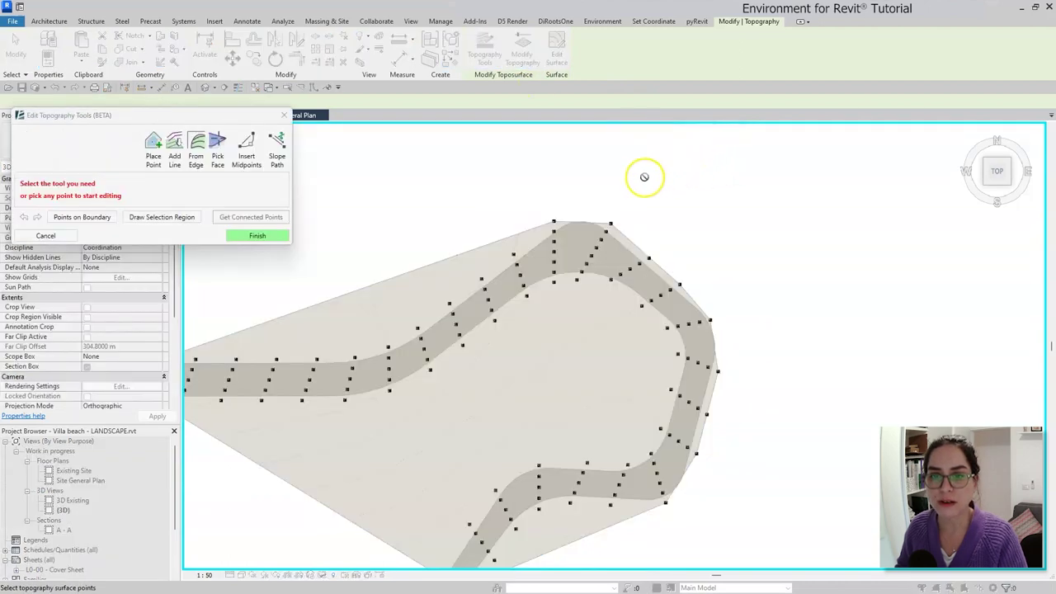
scroll(627, 239, up, 4)
click(698, 322)
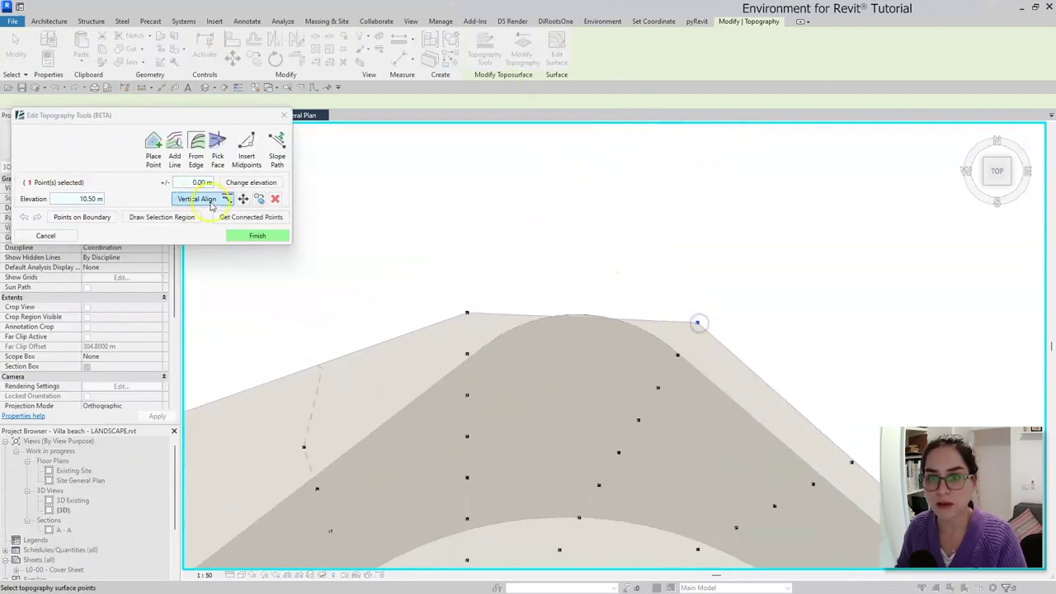
click(242, 198)
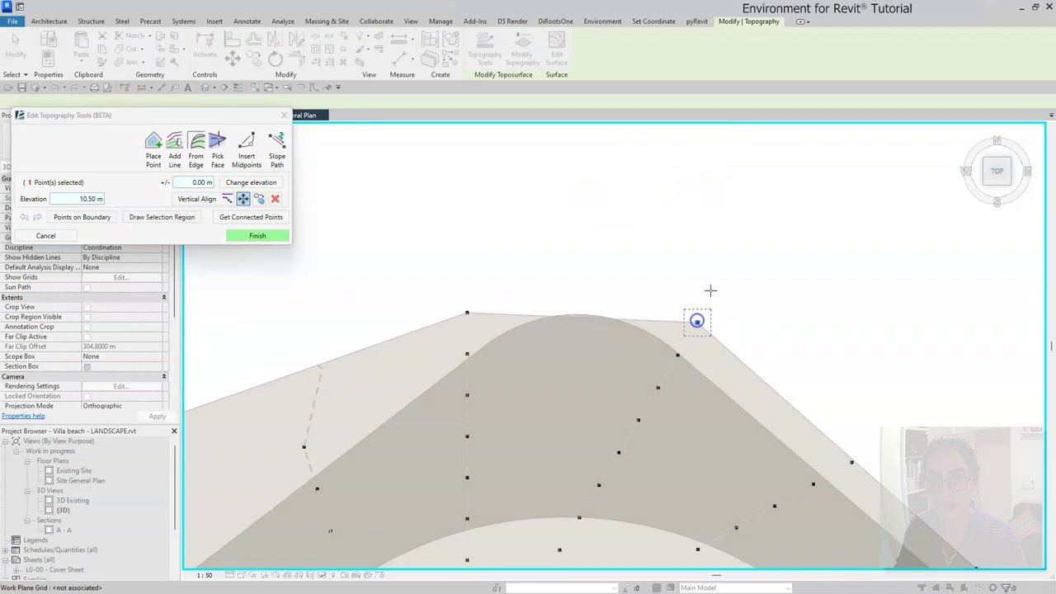
click(717, 282)
Step: Move the 9.50 m boundary point at the path's outermost bend outward so the topography extends beyond the path edge
scroll(660, 289, down, 3)
middle_drag(891, 483, 813, 337)
scroll(813, 355, up, 2)
click(800, 462)
click(242, 199)
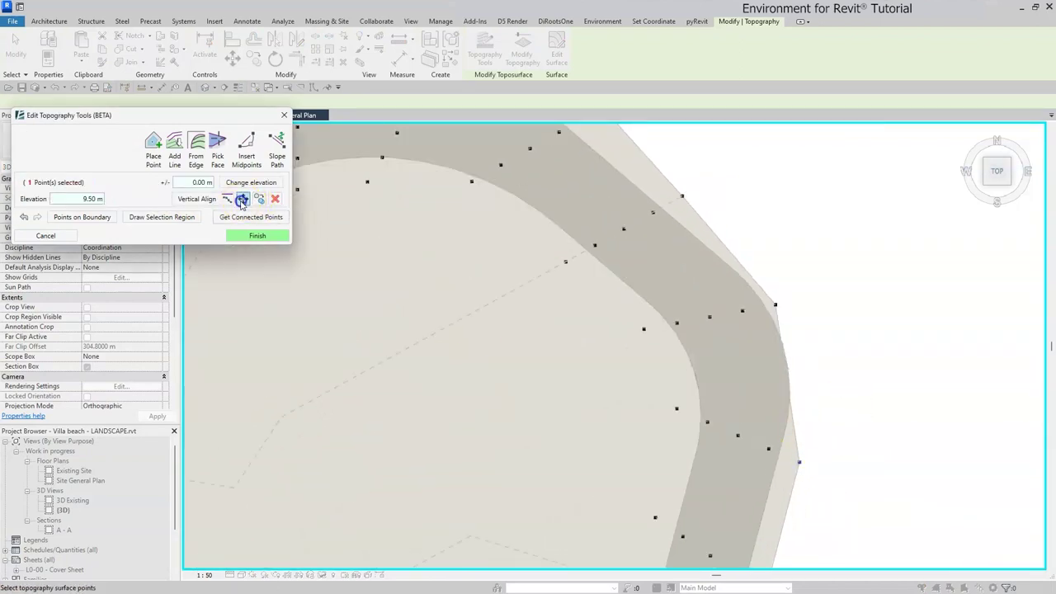
click(799, 463)
click(844, 472)
Step: Move the 9.00 m boundary point above the lower bend outward past the path edge and finish the topography edit
scroll(863, 302, down, 5)
scroll(821, 433, up, 4)
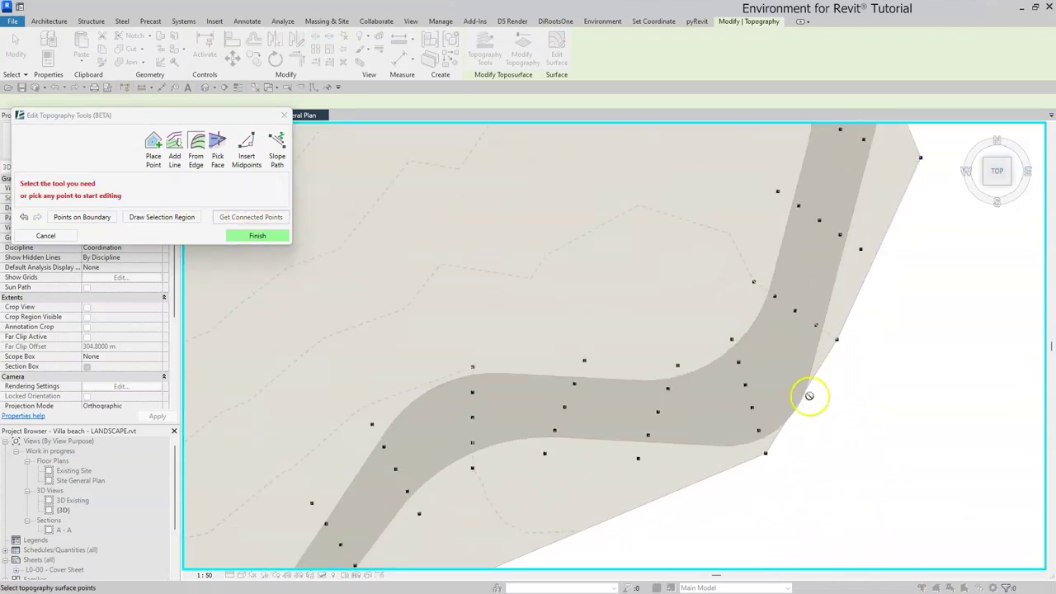
click(840, 338)
click(245, 199)
click(838, 338)
click(858, 356)
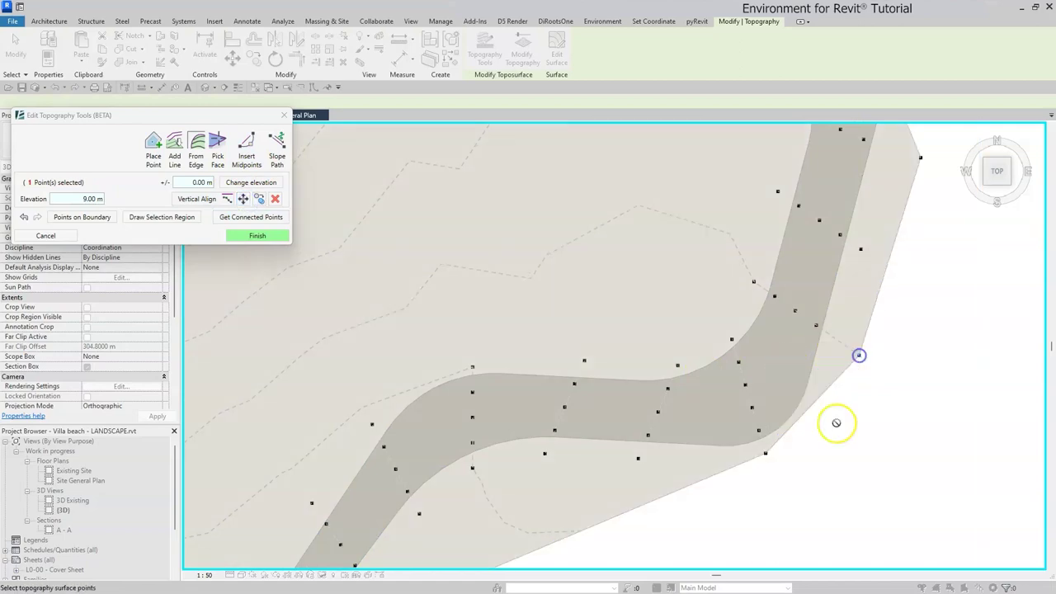
scroll(843, 271, down, 4)
scroll(593, 477, up, 3)
scroll(837, 341, down, 4)
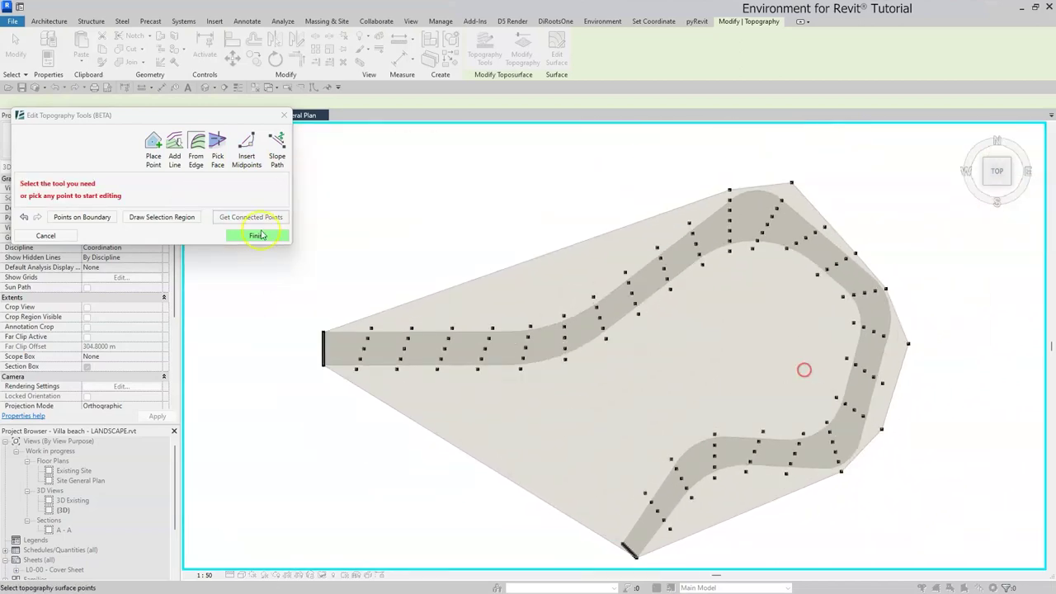
click(257, 235)
Step: Shape the path floor by the topography with 0.00 m related elevation, contour points included and Project to side, and reset the temporary isolation
shift+middle_drag(572, 195, 635, 150)
drag(795, 271, 691, 464)
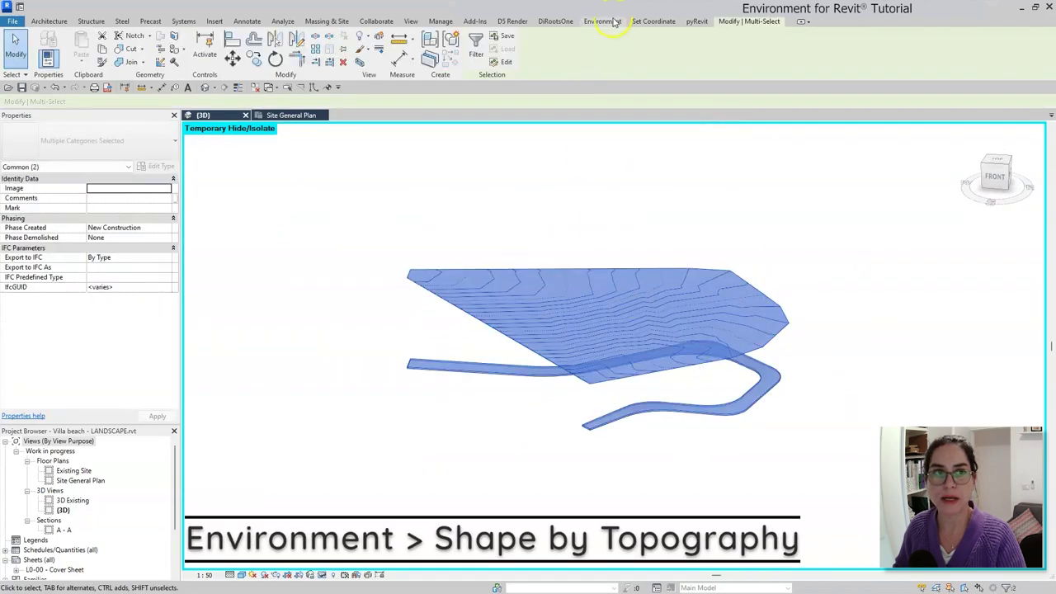
click(108, 66)
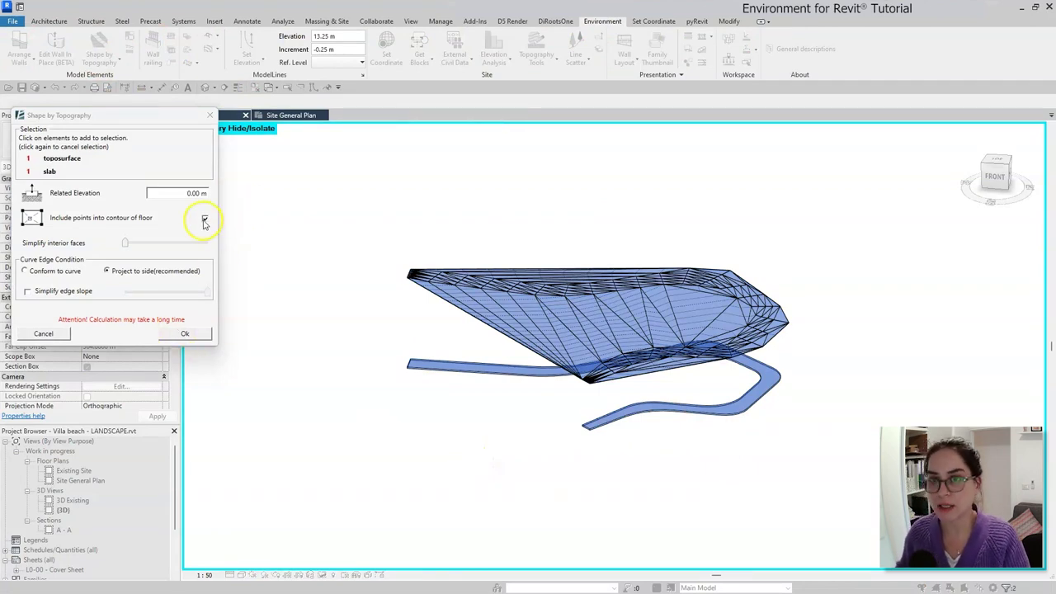
click(185, 334)
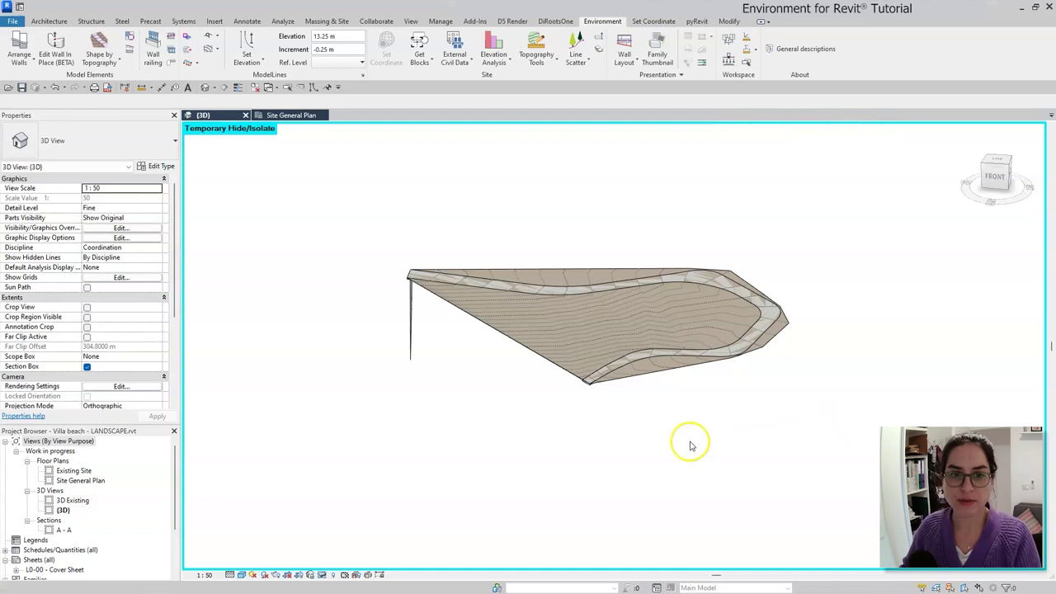
key(h)
key(r)
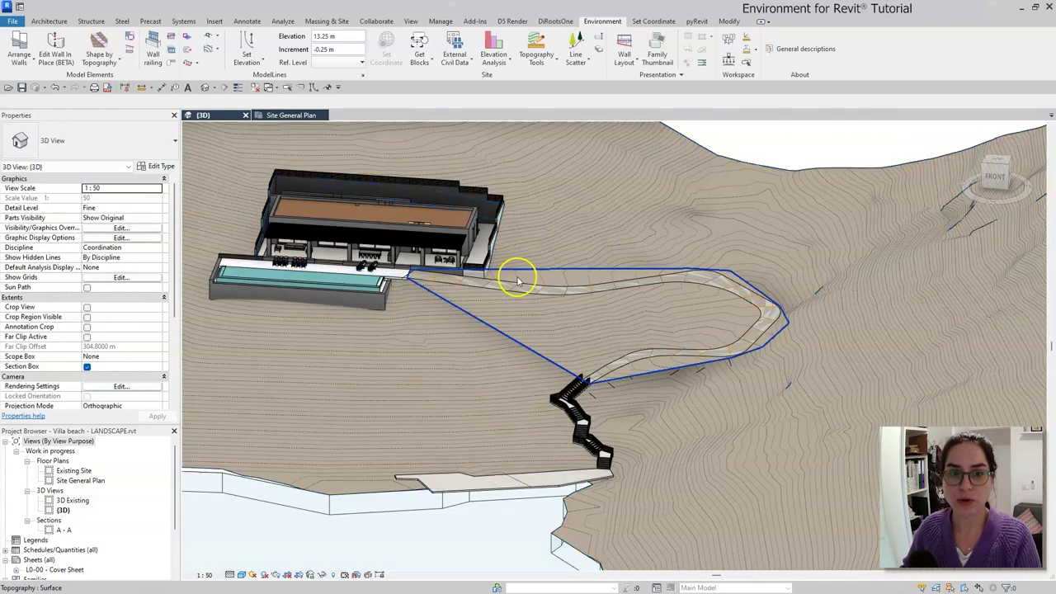
Step: Modify the path floor's sub-elements and raise the stray low point at the house end to an elevation of 13.50 m
click(521, 294)
scroll(384, 313, up, 5)
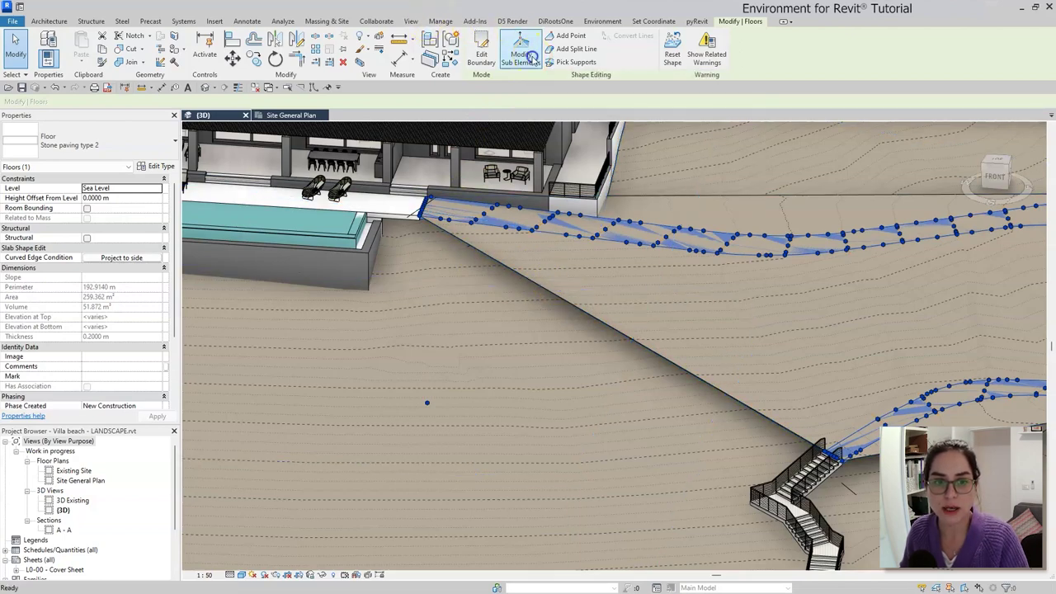
click(532, 57)
mouse_move(403, 419)
mouse_down()
mouse_move(464, 385)
mouse_move(426, 330)
mouse_move(420, 201)
mouse_up()
scroll(545, 437, down, 4)
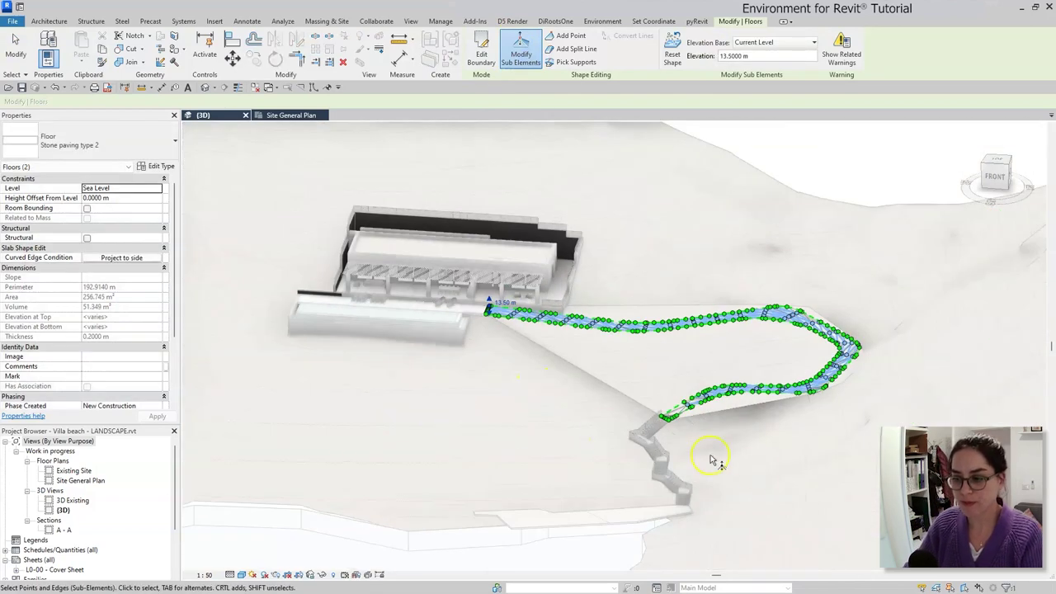
key(Escape)
key(Escape)
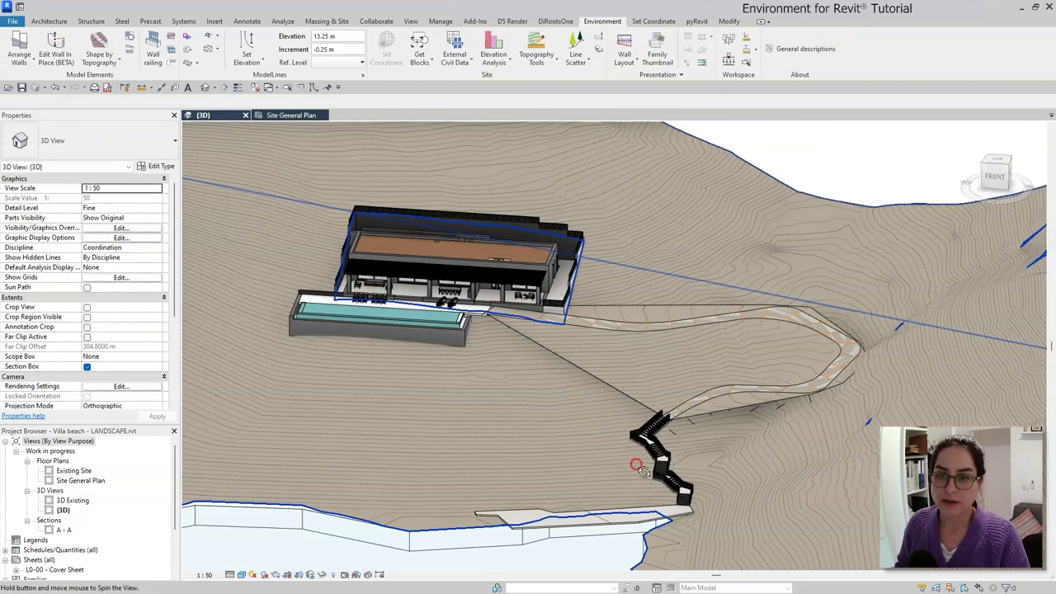
shift+middle_drag(636, 460, 730, 485)
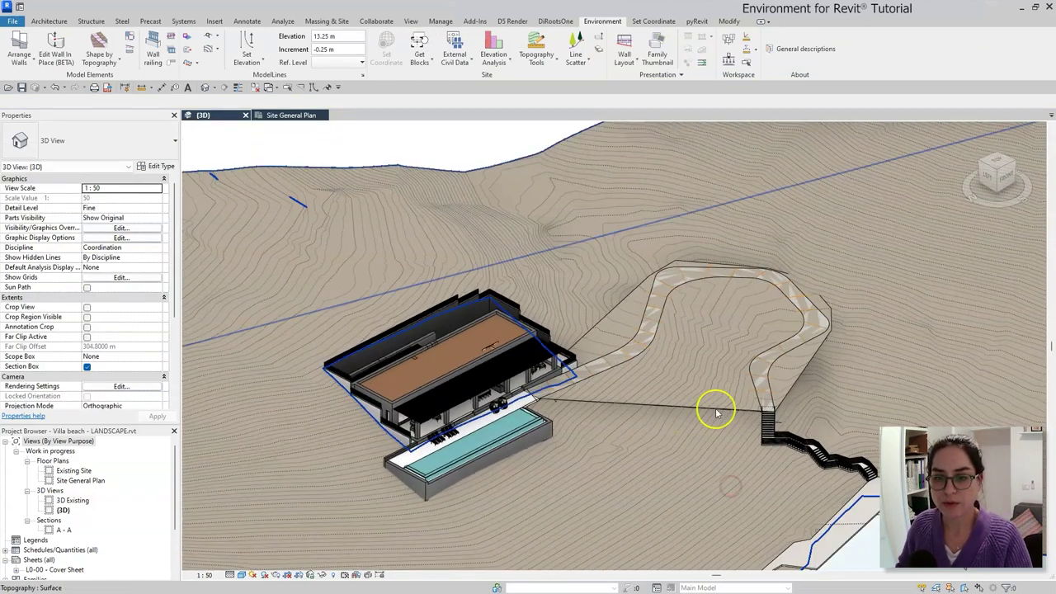
Step: Enter the comment "help" for the helper topography surface that grades the path
scroll(717, 278, up, 2)
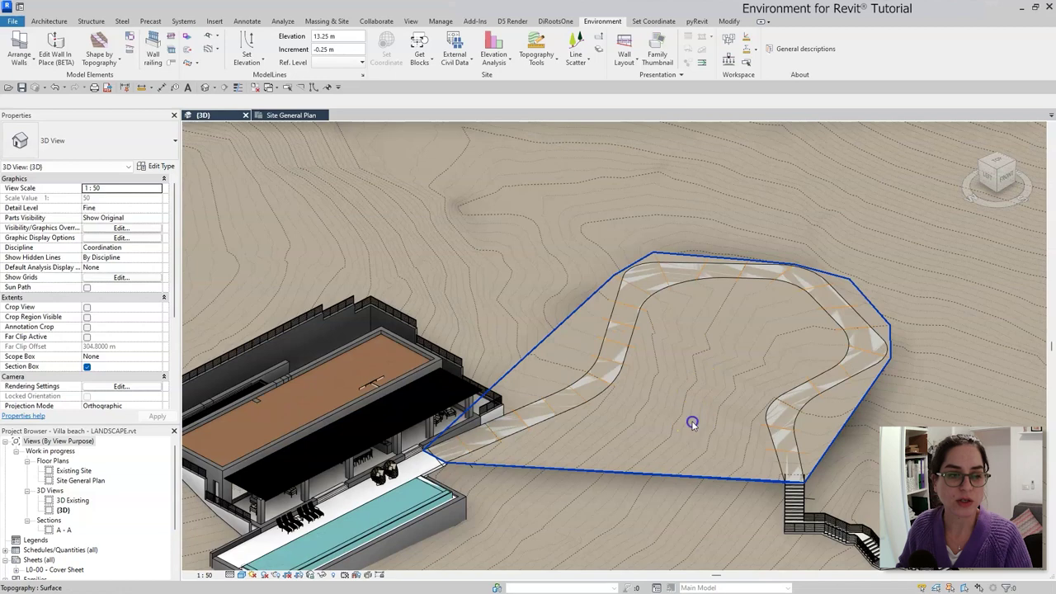
click(692, 423)
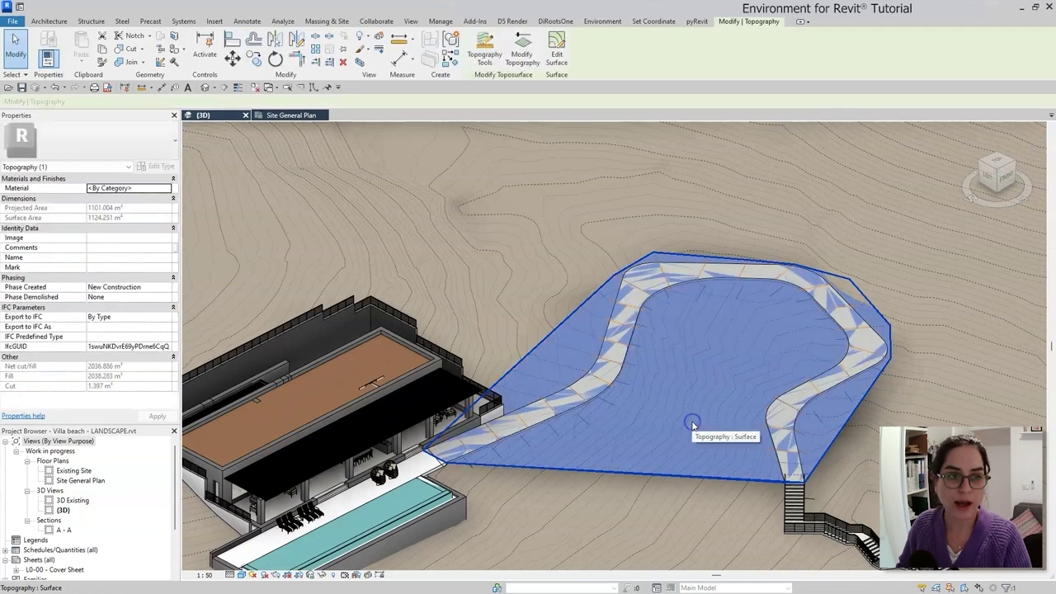
click(101, 250)
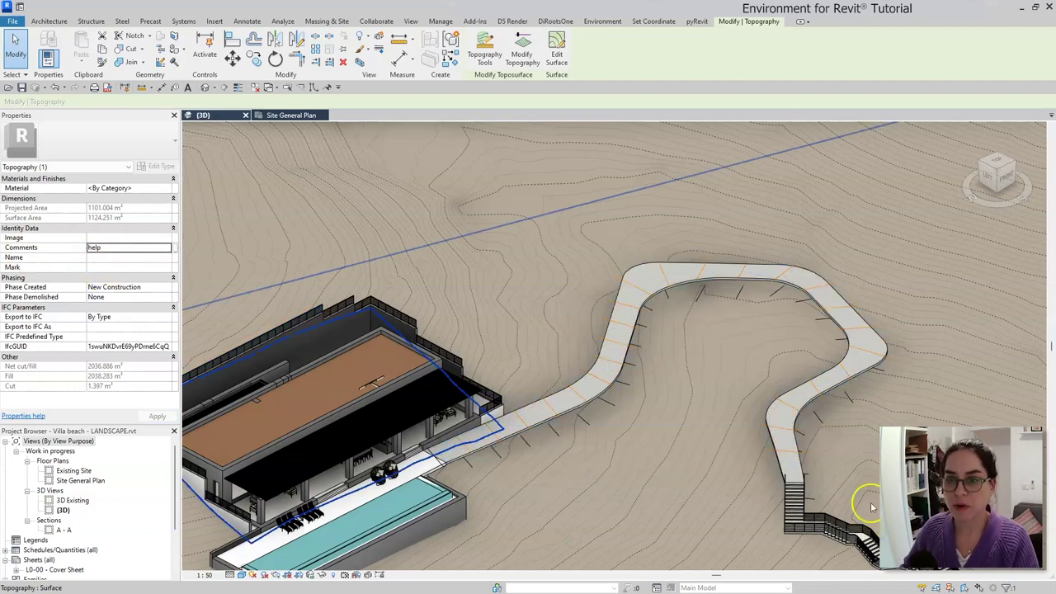
Step: Hide the category of the Help_Lines elevation lines in the 3D view and delete the generic models assembly of model line references along the path
click(666, 277)
right_click(667, 280)
mouse_move(771, 363)
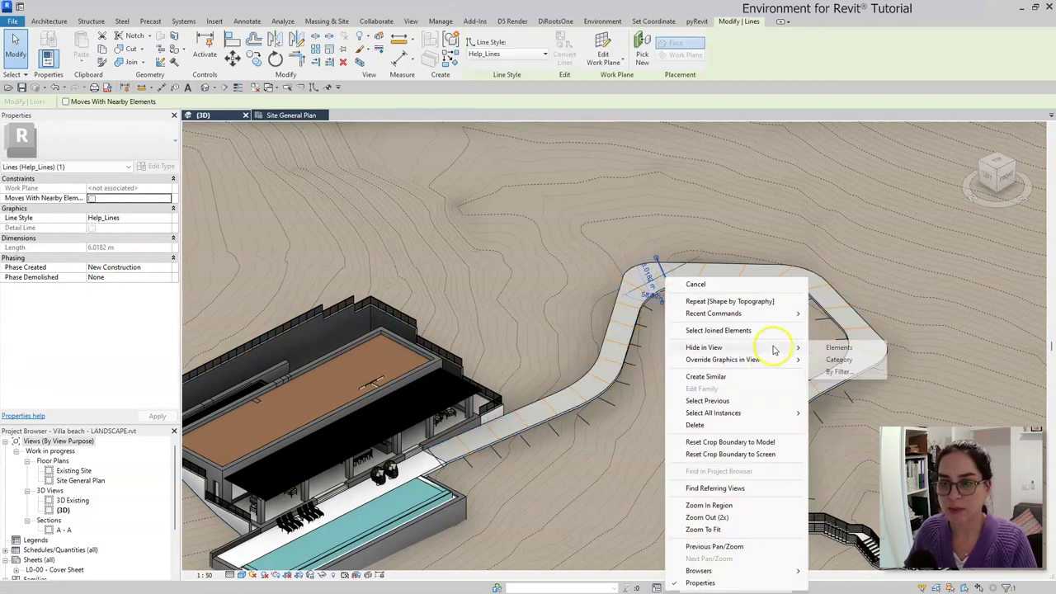
click(862, 359)
key(Escape)
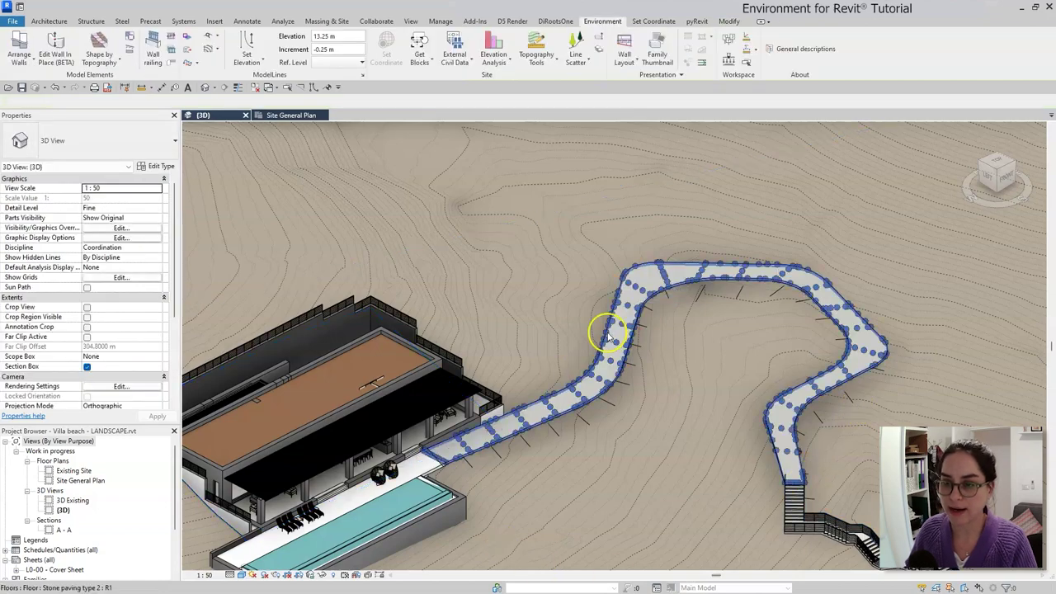
click(845, 406)
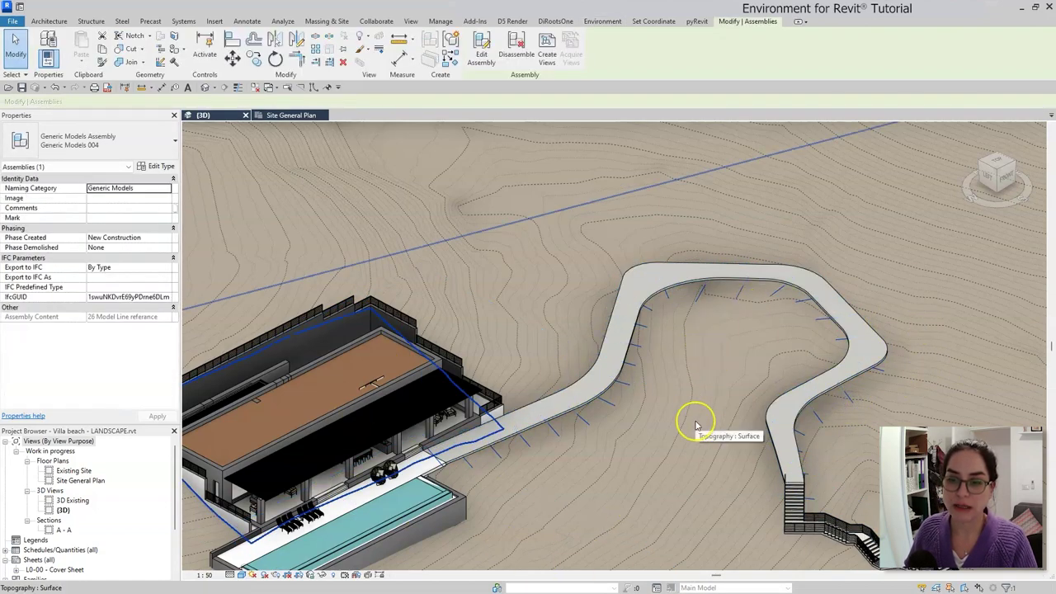
key(Delete)
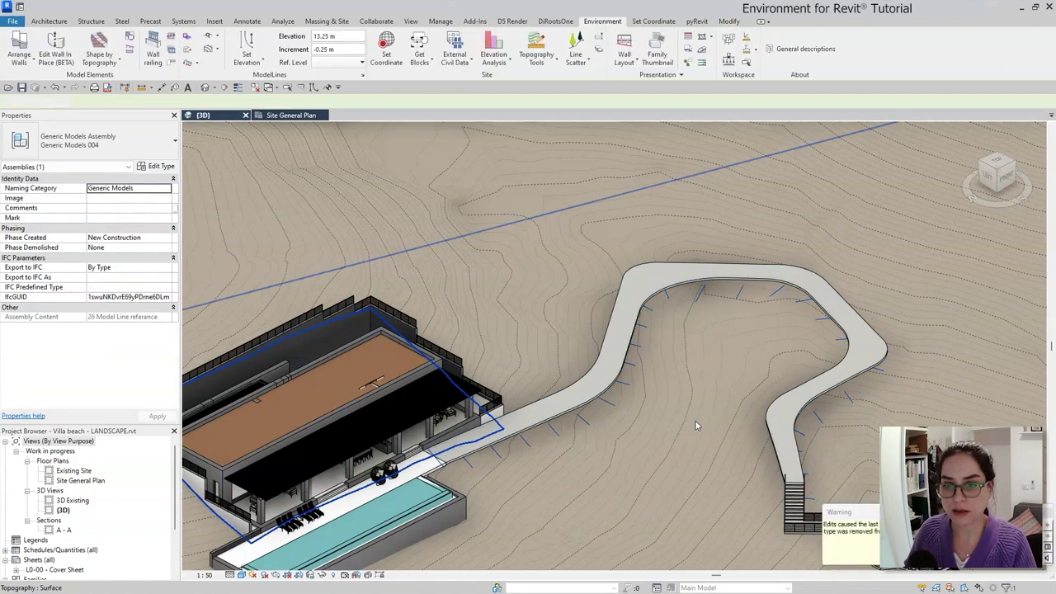
Step: Delete all the elevation check text notes along the path in the Site General Plan
click(290, 116)
scroll(681, 347, up, 5)
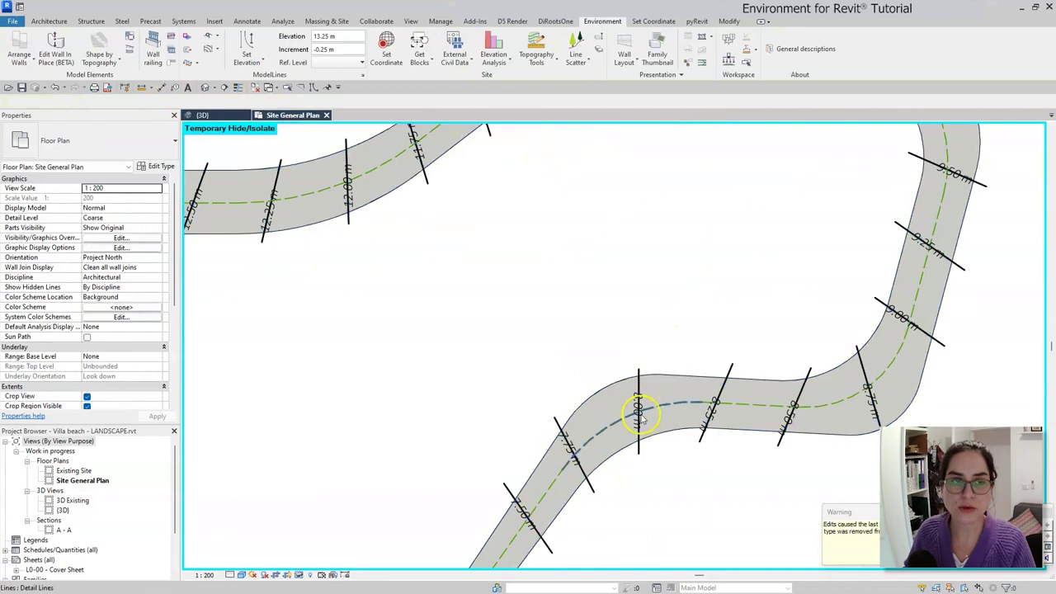
click(643, 407)
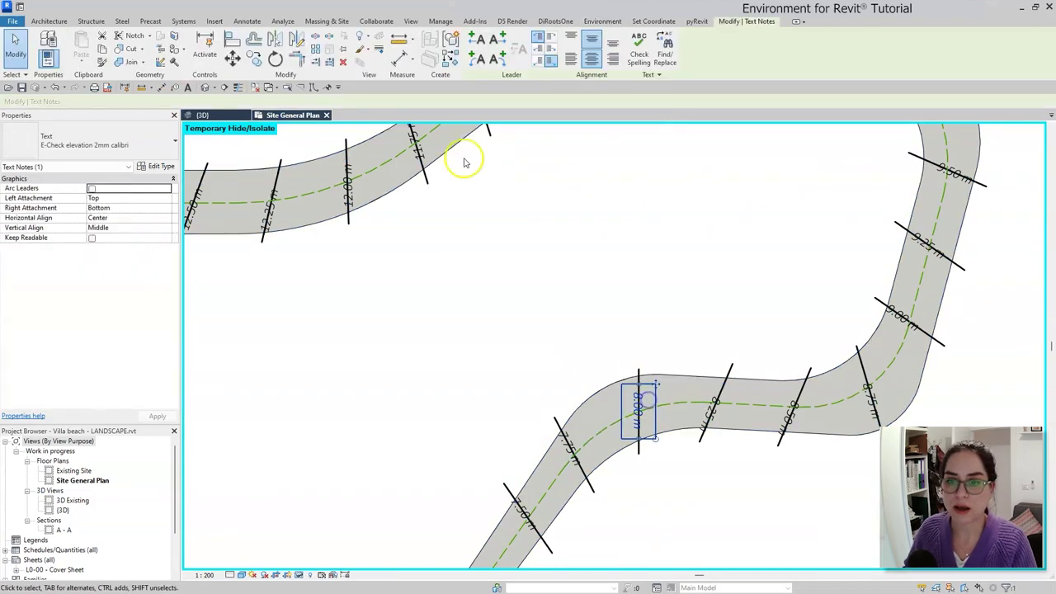
click(287, 88)
key(Delete)
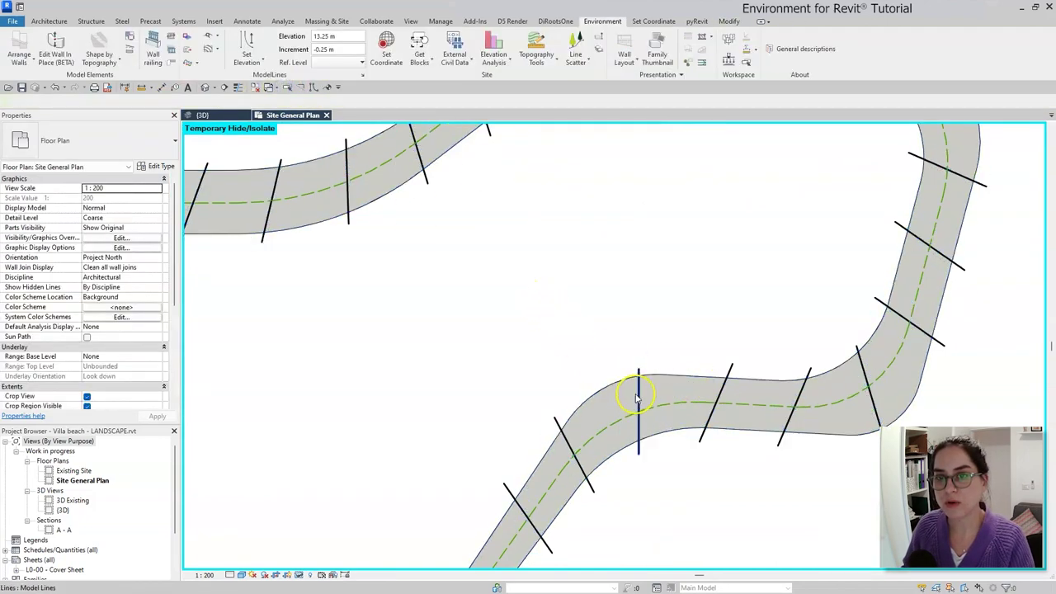
Step: Hide the category of the Help_Lines in the Site General Plan, dismiss the save reminder and reset the temporary hide/isolate
click(639, 400)
right_click(639, 401)
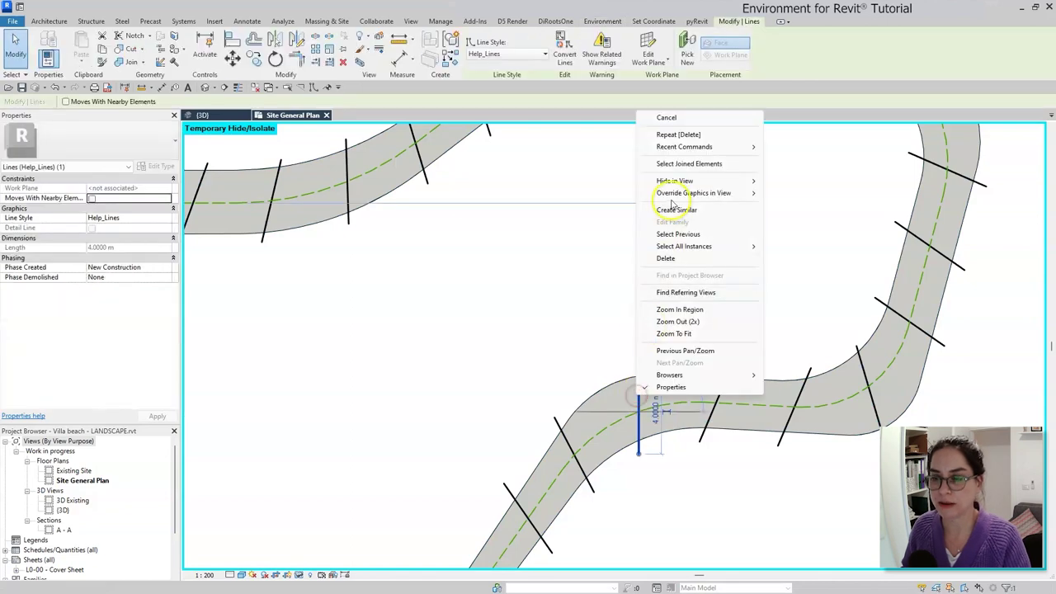
click(819, 196)
scroll(777, 322, down, 3)
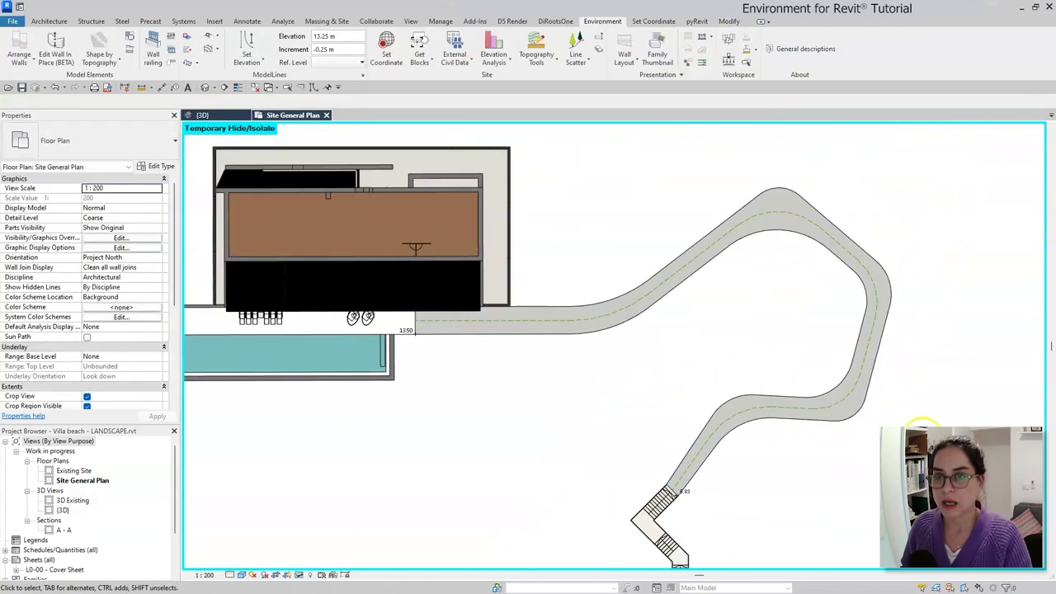
scroll(778, 322, up, 2)
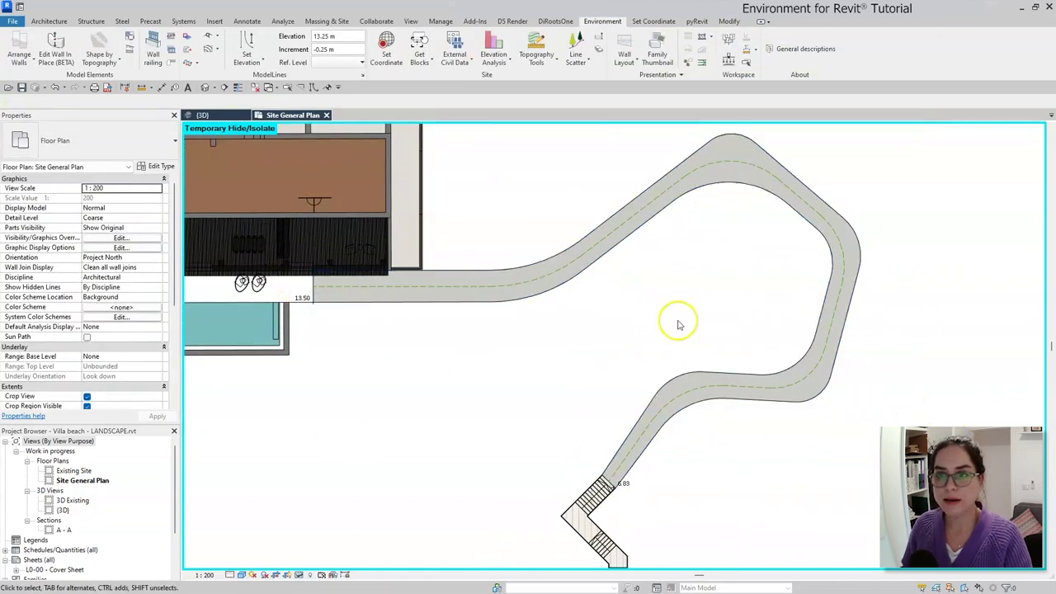
scroll(818, 349, down, 3)
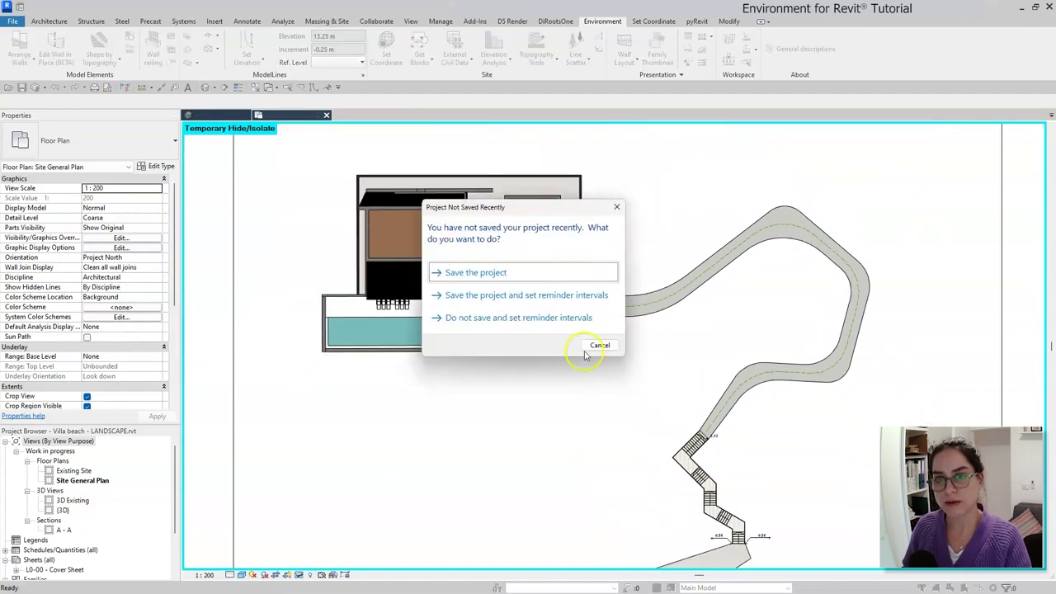
click(622, 203)
key(h)
key(r)
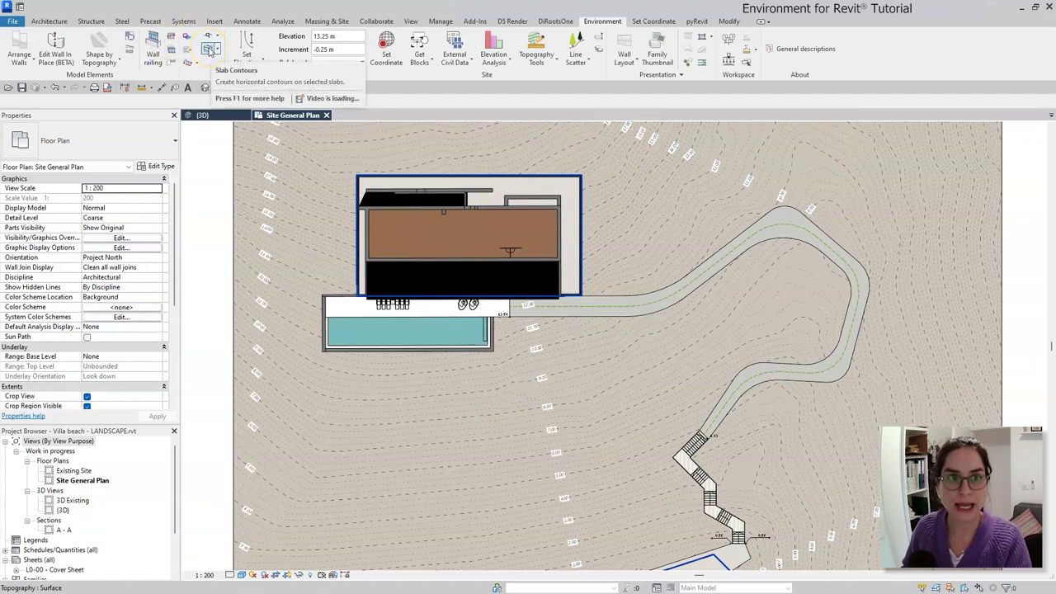
Step: Create slab contours on the path floor with a 0.25 contour increment and the Contour_Line Primary line style
click(210, 51)
click(684, 299)
click(697, 437)
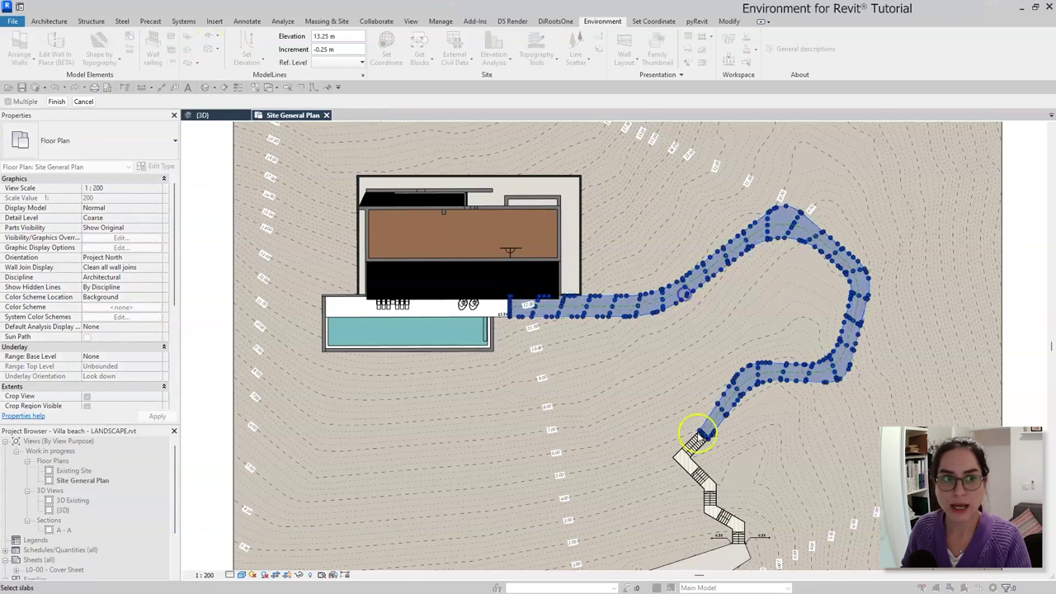
click(57, 101)
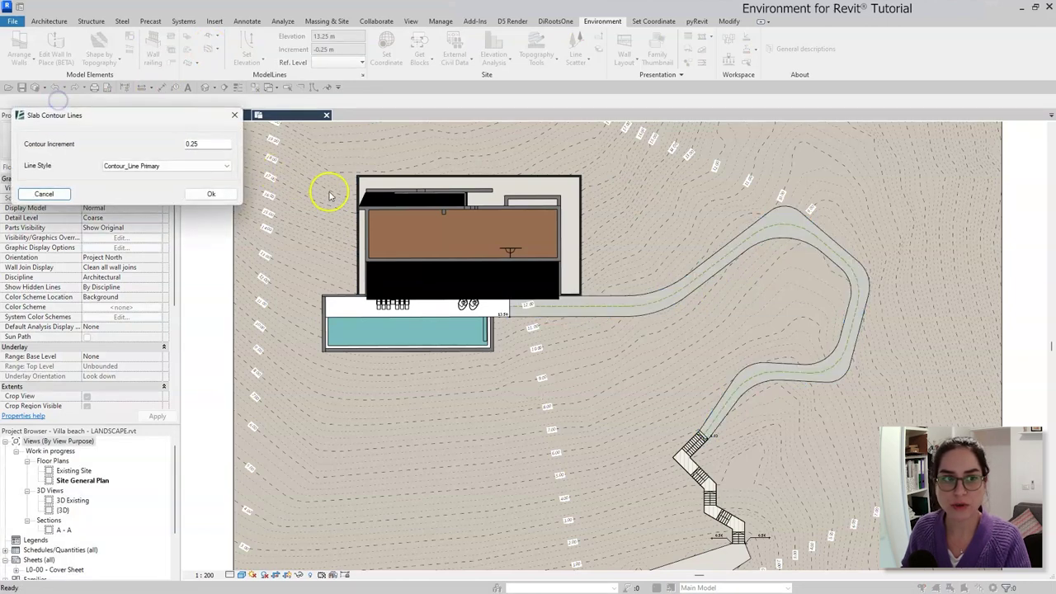
click(214, 194)
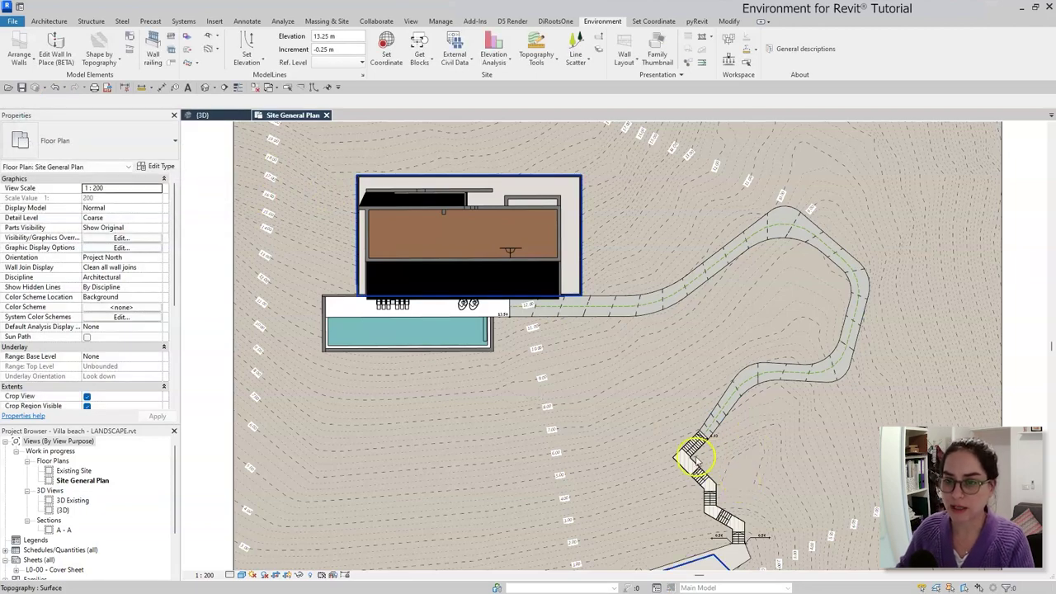
Step: Use Check Elevation by Crossing to label the slab contours along the path's straight section starting at the house
scroll(710, 477, up, 3)
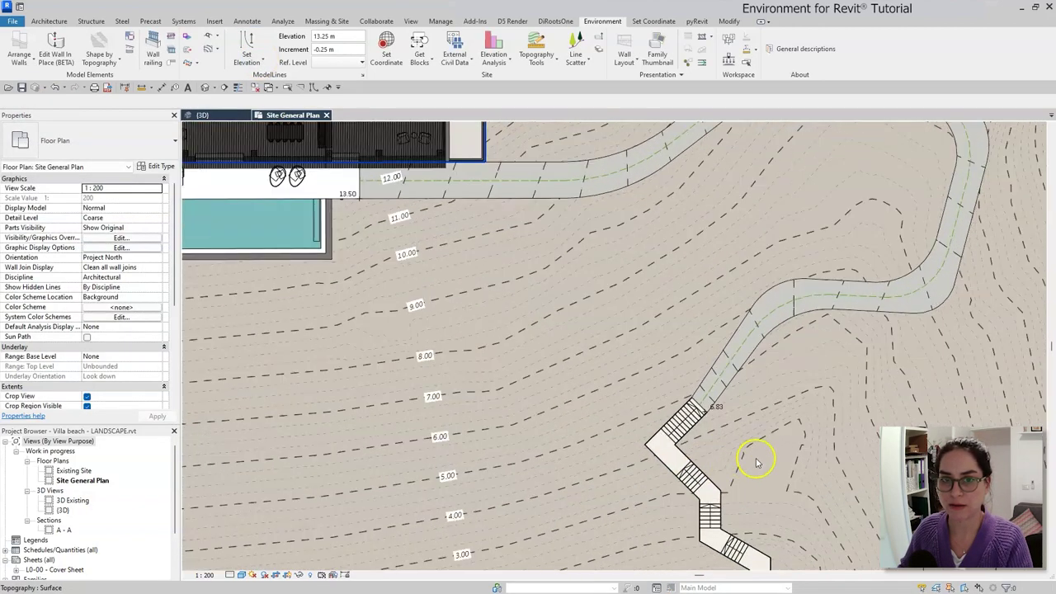
scroll(752, 463, down, 1)
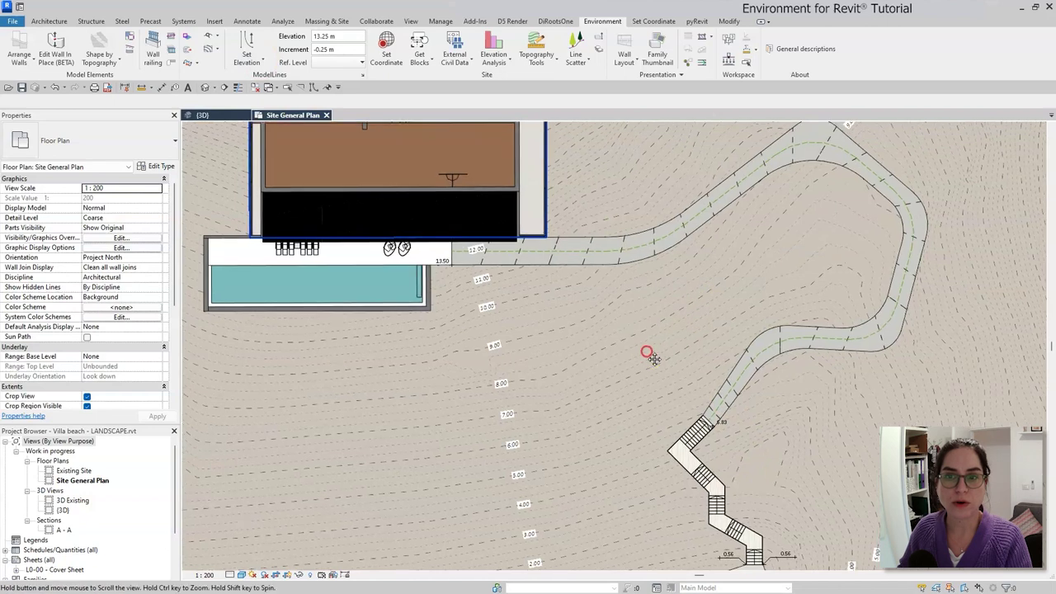
middle_drag(639, 354, 583, 395)
click(218, 35)
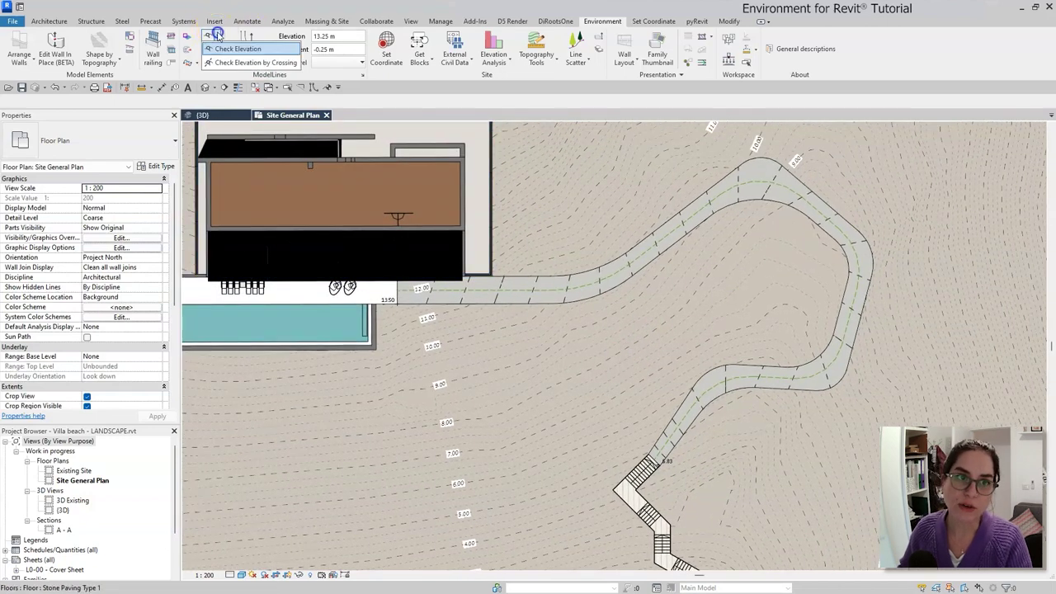
click(233, 64)
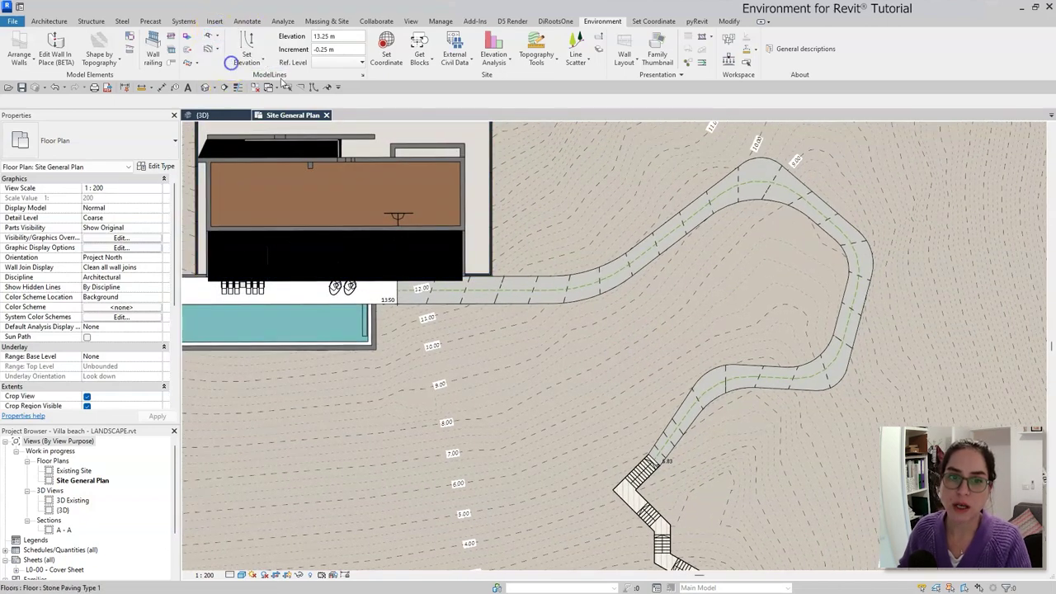
scroll(455, 297, up, 1)
scroll(360, 320, up, 1)
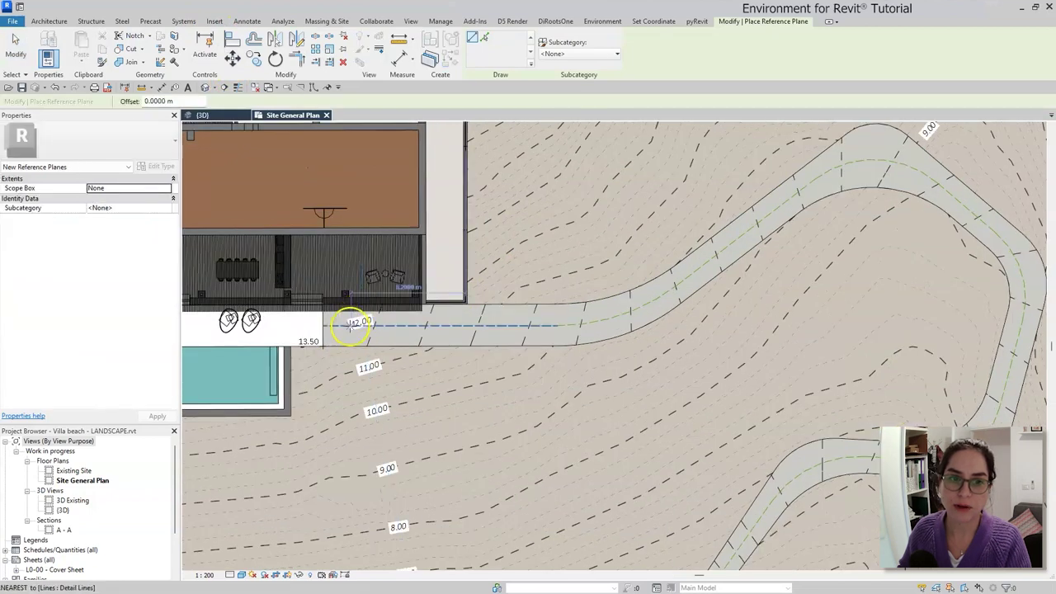
click(327, 323)
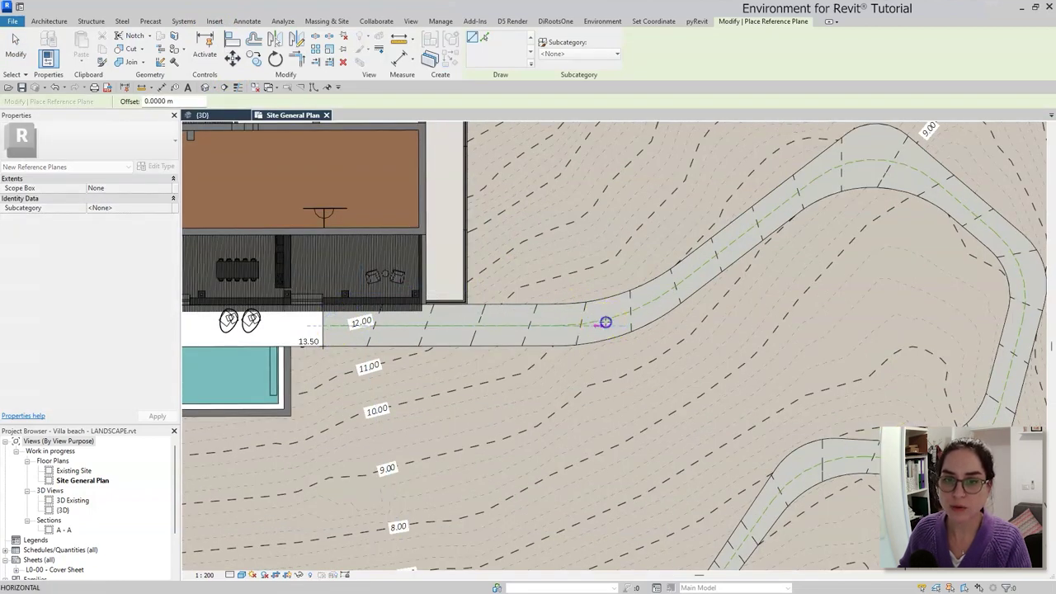
click(608, 320)
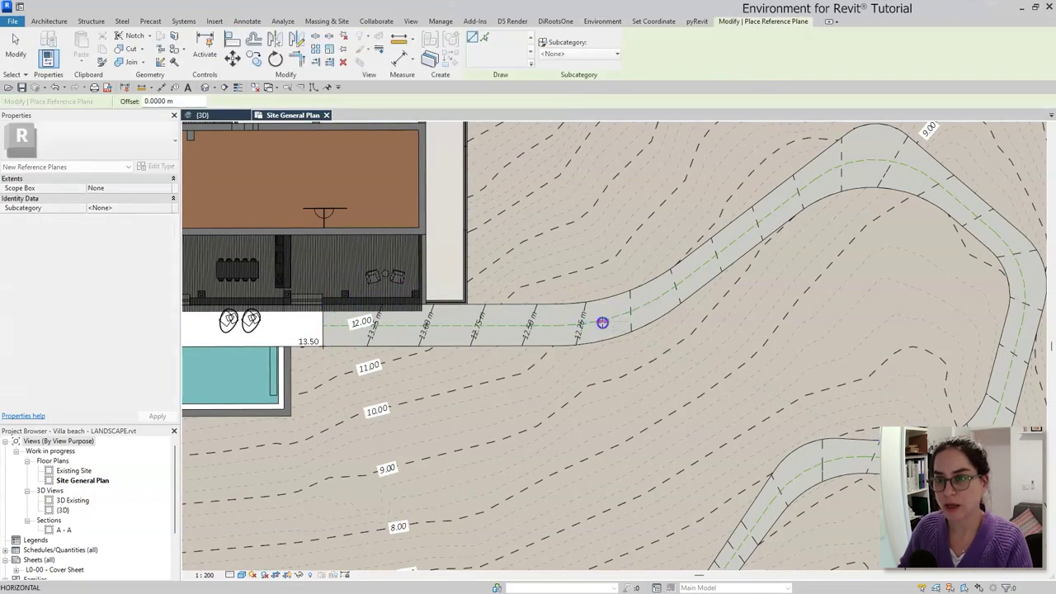
Step: Label the crossed slab contours up the path's diagonal stretch and around its uppermost bend
click(683, 287)
click(821, 175)
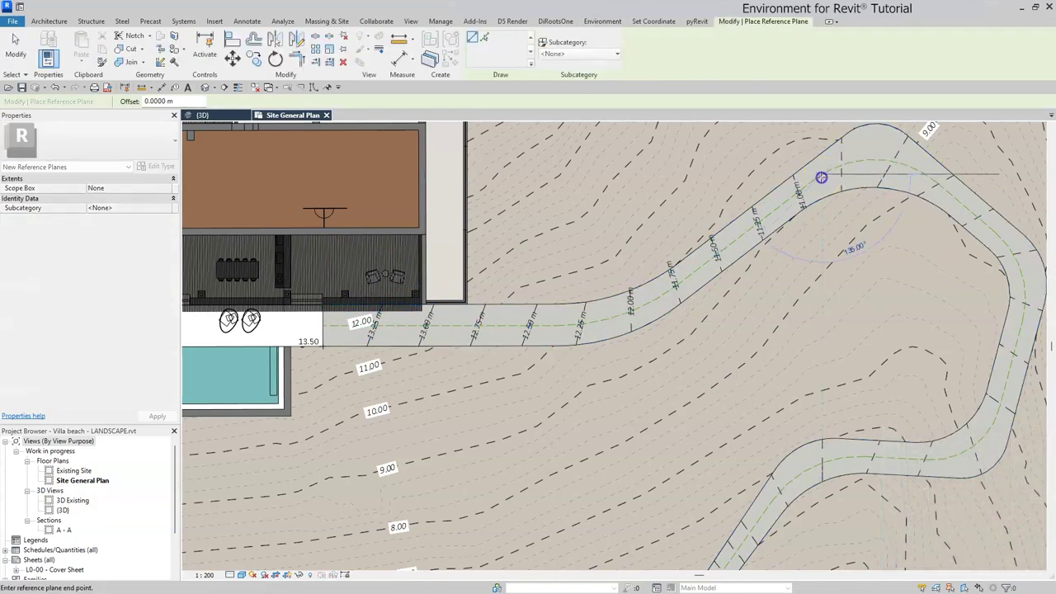
click(927, 173)
click(1018, 302)
key(Escape)
key(Escape)
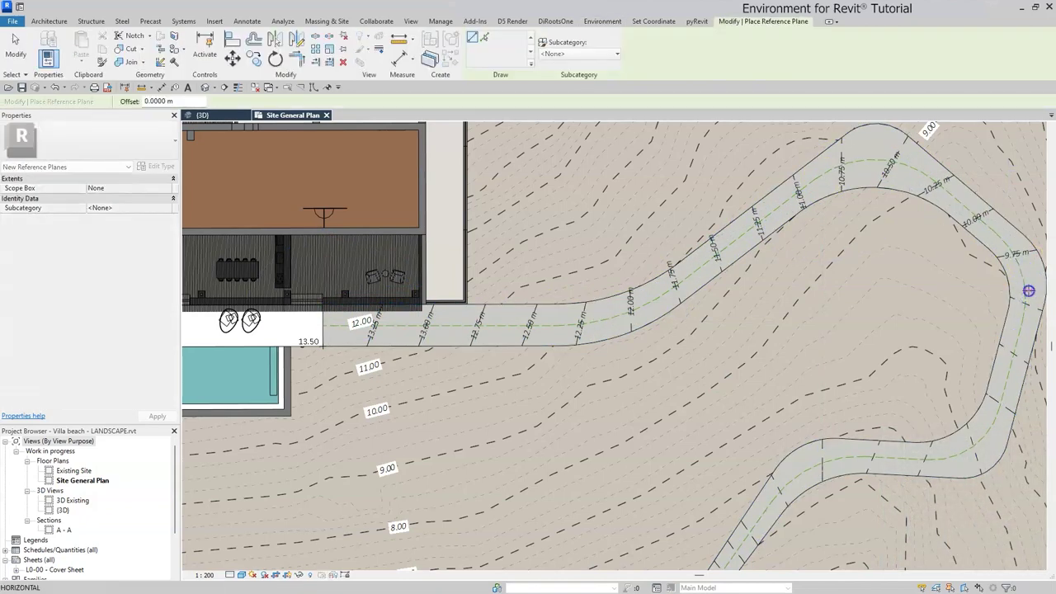
Step: Label the remaining slab contours from the outermost bend along the lower path down to the stairs and end the elevation check
click(987, 454)
click(814, 453)
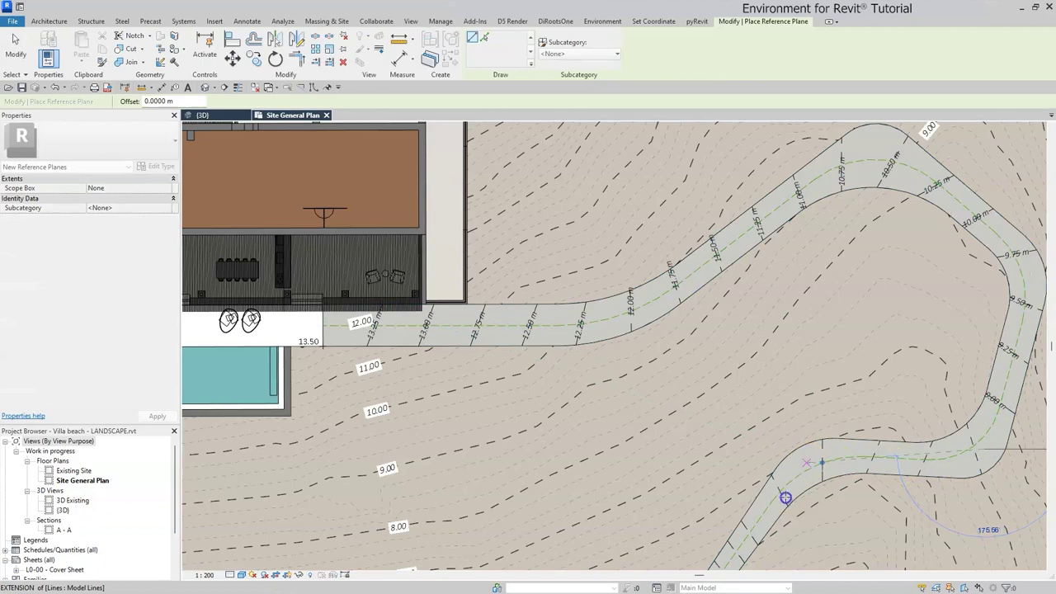
click(789, 475)
middle_drag(716, 568, 747, 330)
scroll(747, 330, up, 1)
key(Escape)
key(Escape)
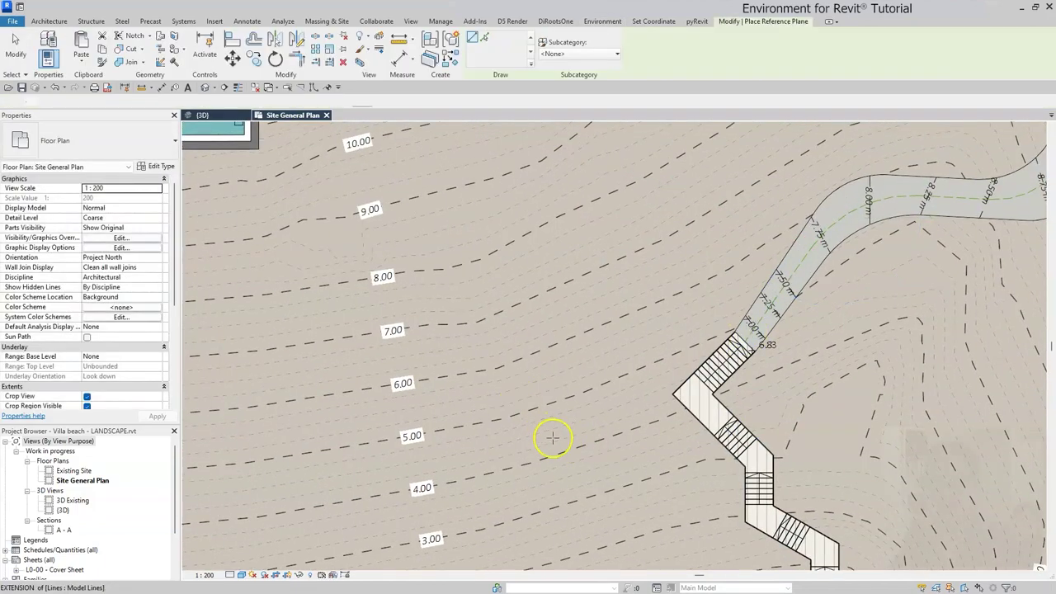
Step: Examine the shaped path and its slab contours in the 3D view from several angles, and open the Existing Site plan
scroll(549, 436, down, 3)
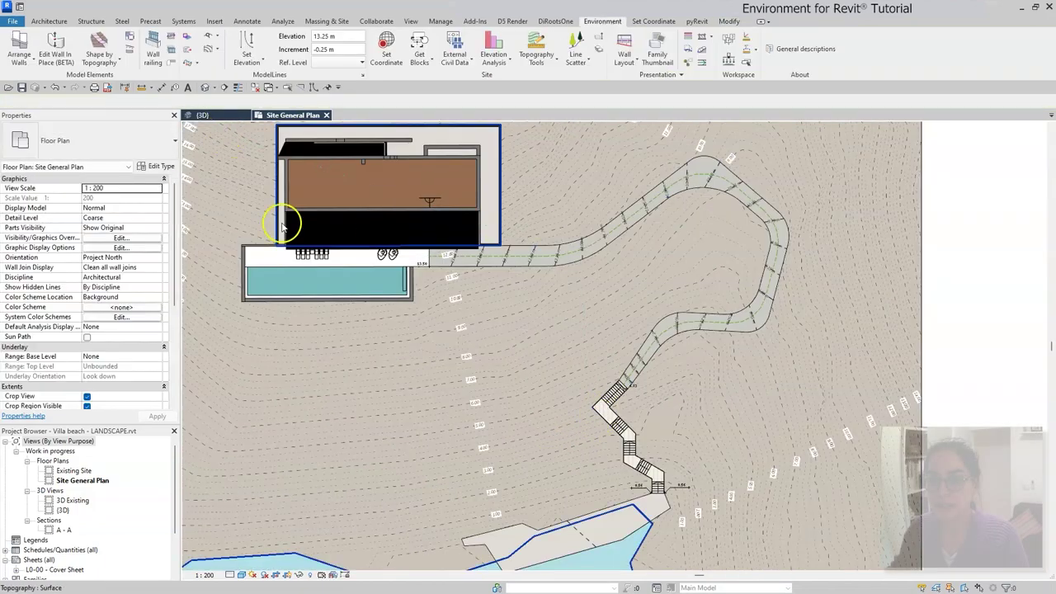
click(214, 116)
shift+middle_drag(740, 450, 569, 439)
scroll(643, 405, up, 3)
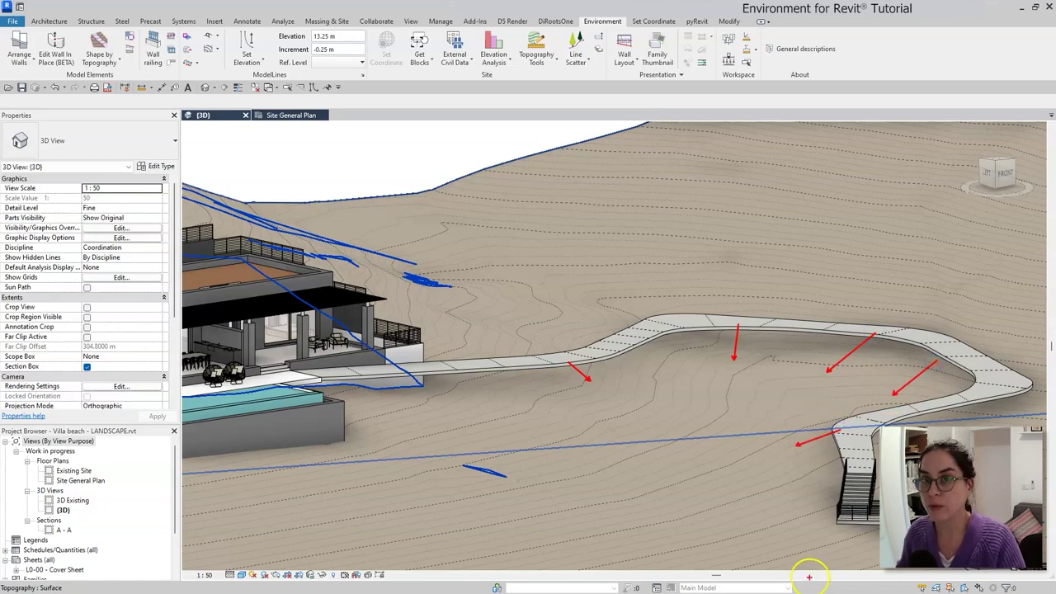
key(Escape)
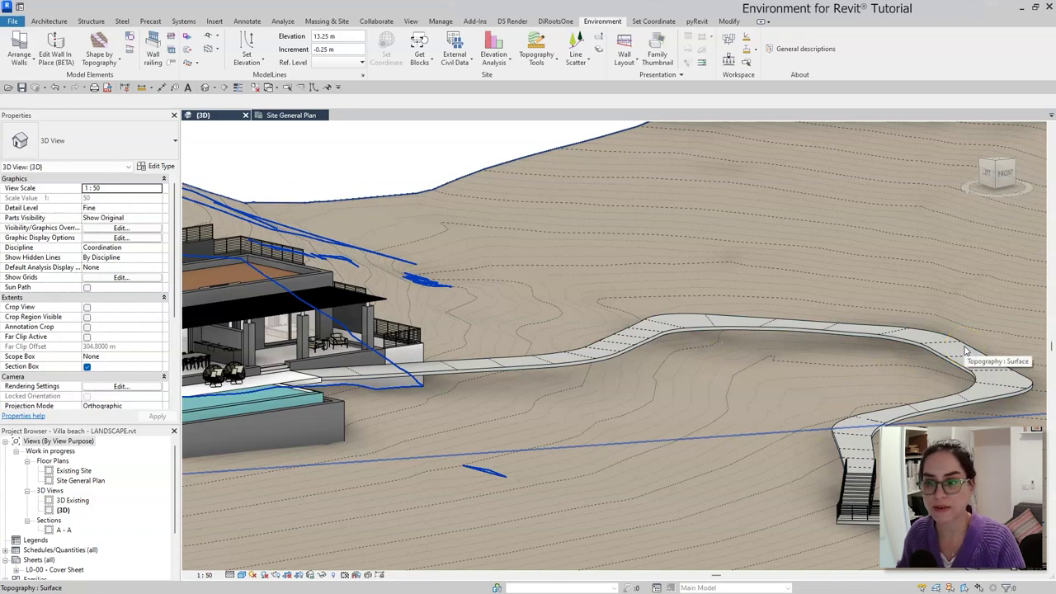
click(875, 320)
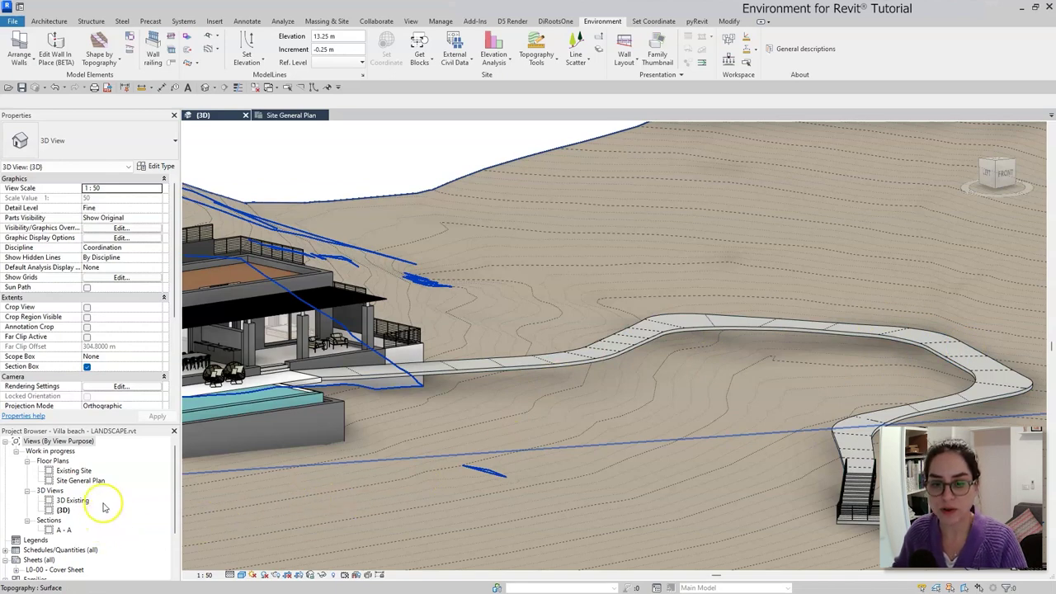
double_click(76, 471)
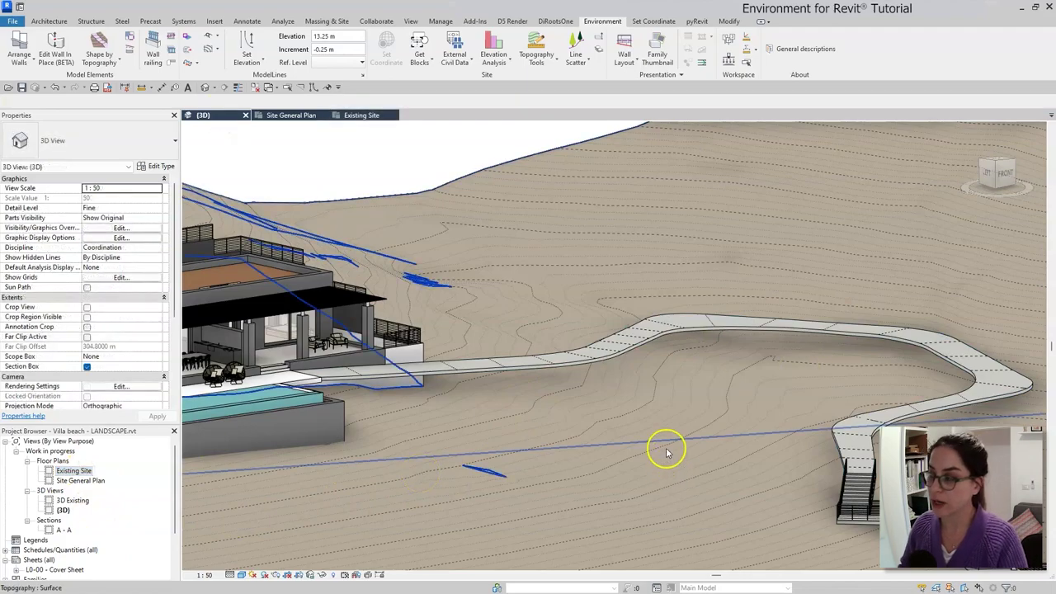
scroll(667, 450, down, 1)
shift+middle_drag(696, 510, 605, 555)
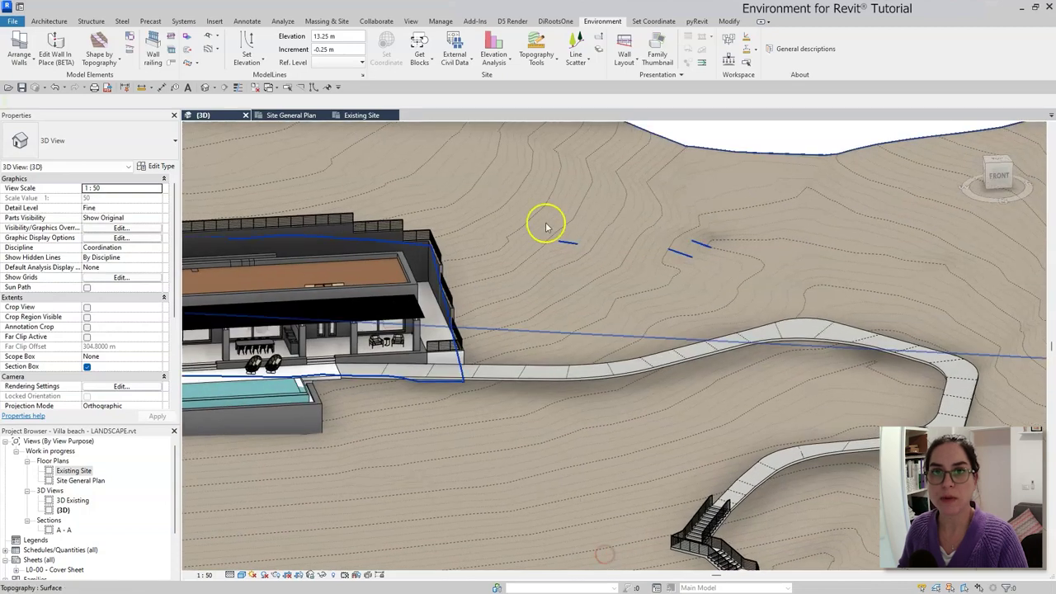
Step: Start editing the topography and insert points from the path floor's whole underside face using Pick Face with a 0.00 m offset
click(536, 51)
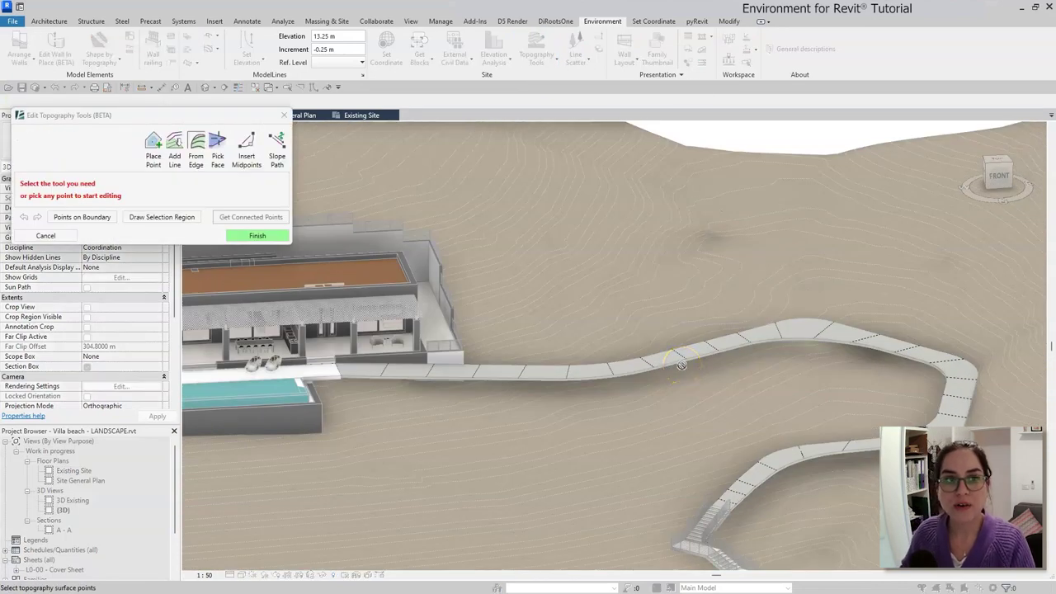
click(217, 156)
shift+middle_drag(549, 428, 613, 431)
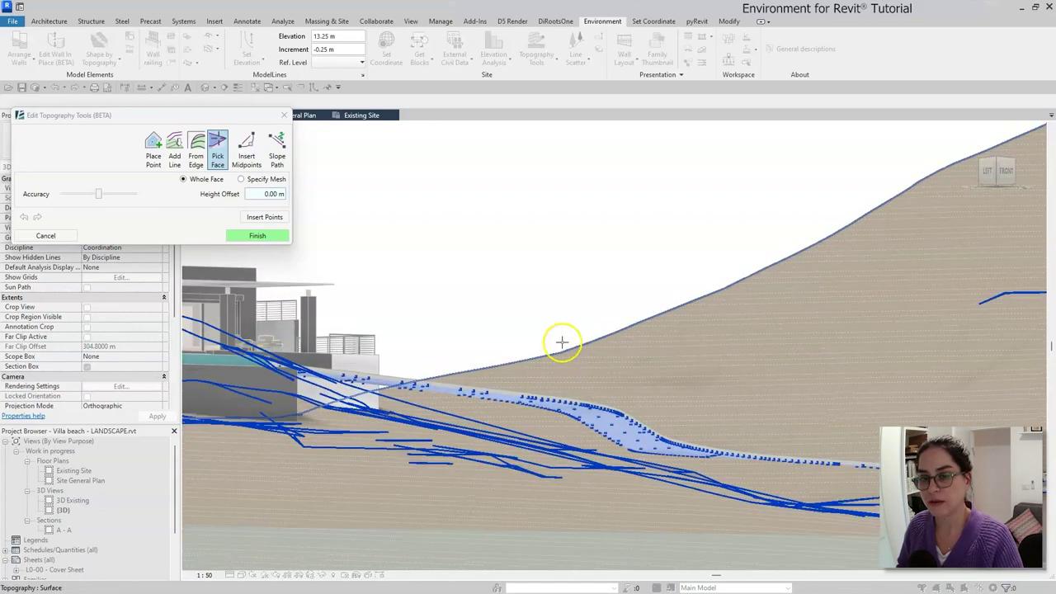
scroll(561, 342, down, 3)
shift+middle_drag(734, 346, 397, 302)
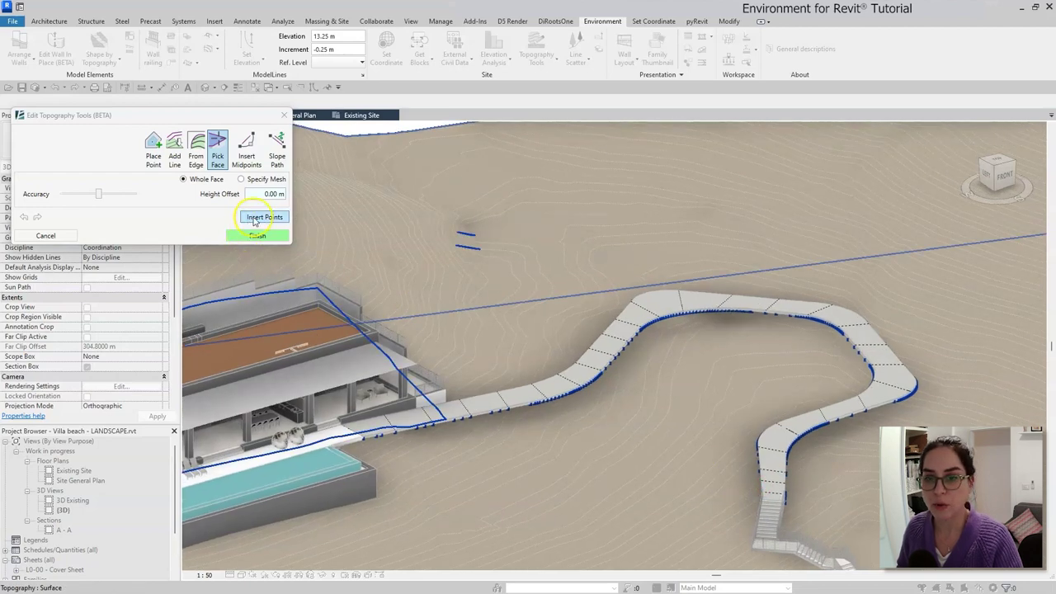
click(830, 415)
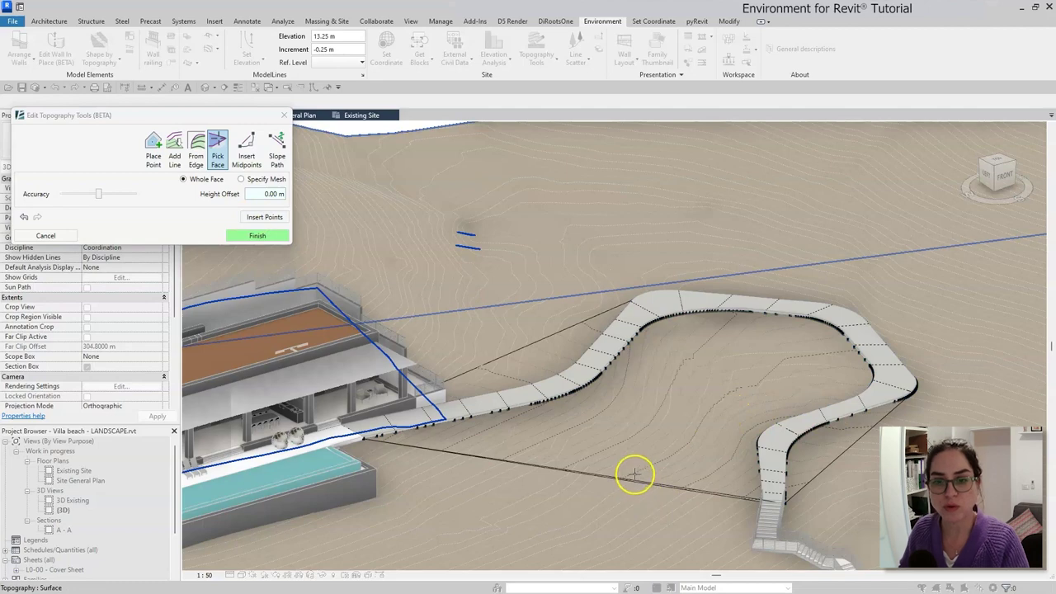
scroll(491, 482, up, 1)
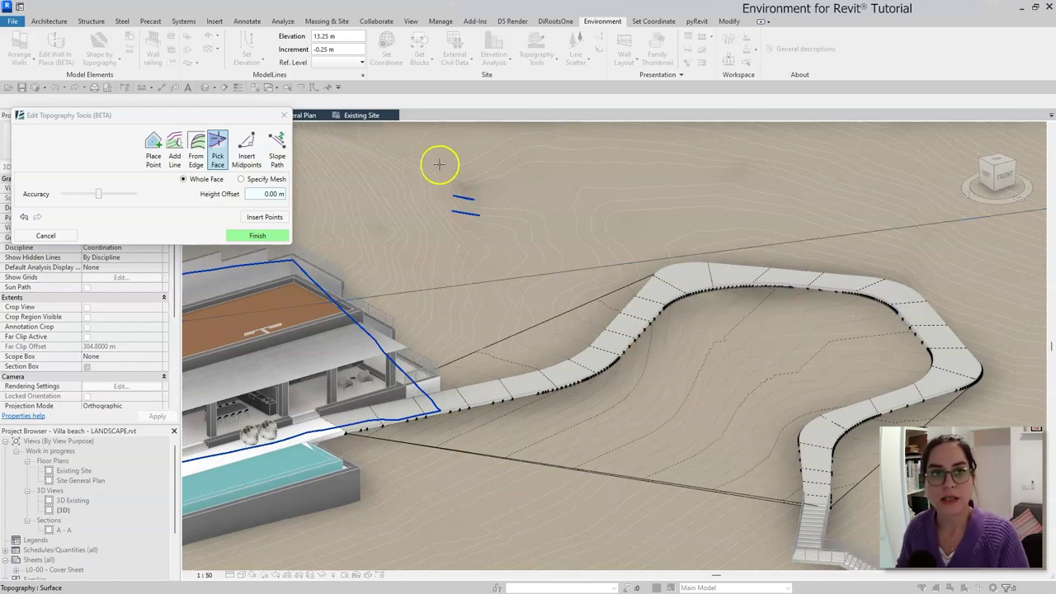
Step: In the Site General Plan, insert a Slope Path with a -50% slope from the path's outer edge beside the house corner
click(305, 116)
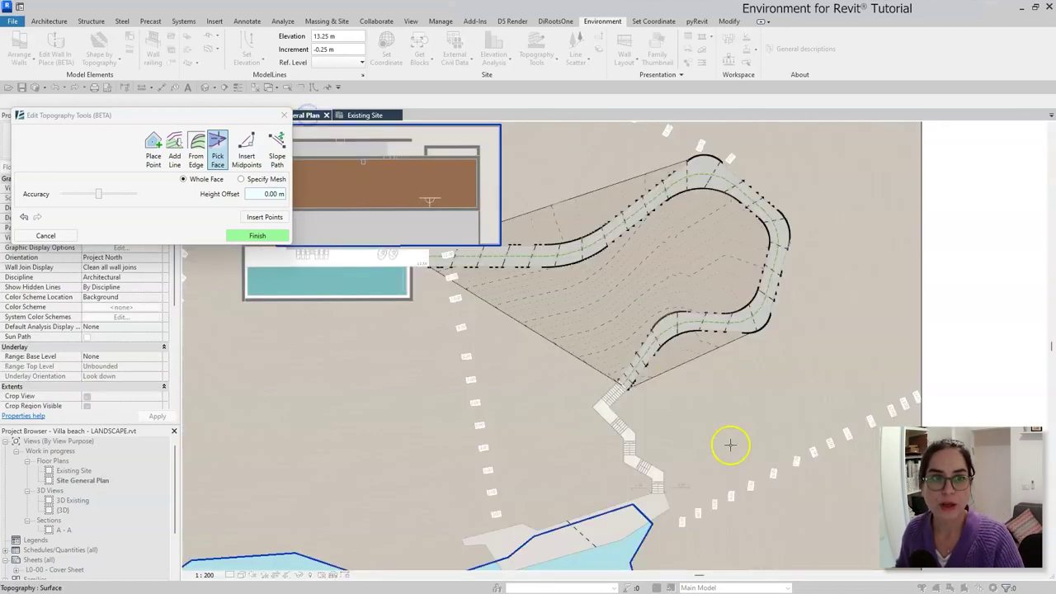
scroll(527, 165, up, 2)
scroll(691, 202, up, 1)
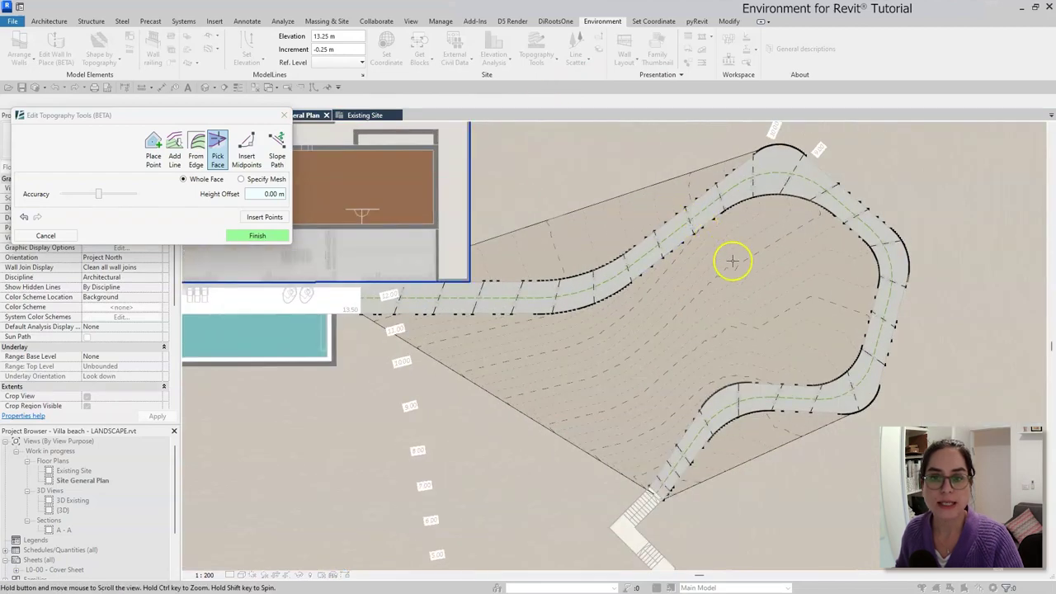
middle_drag(733, 261, 806, 349)
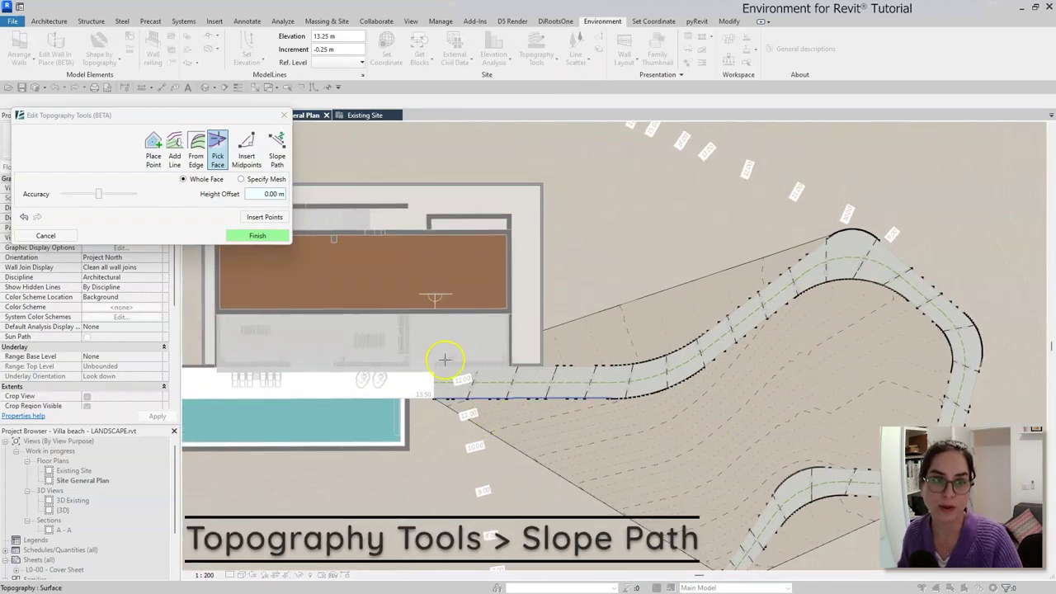
scroll(799, 264, down, 1)
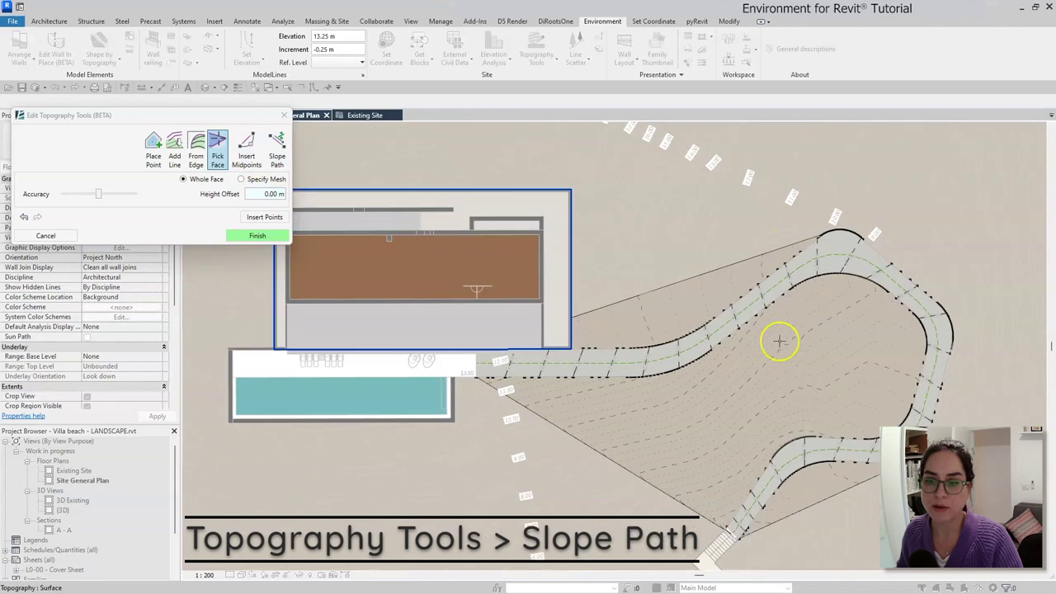
scroll(900, 433, up, 1)
middle_drag(876, 421, 824, 418)
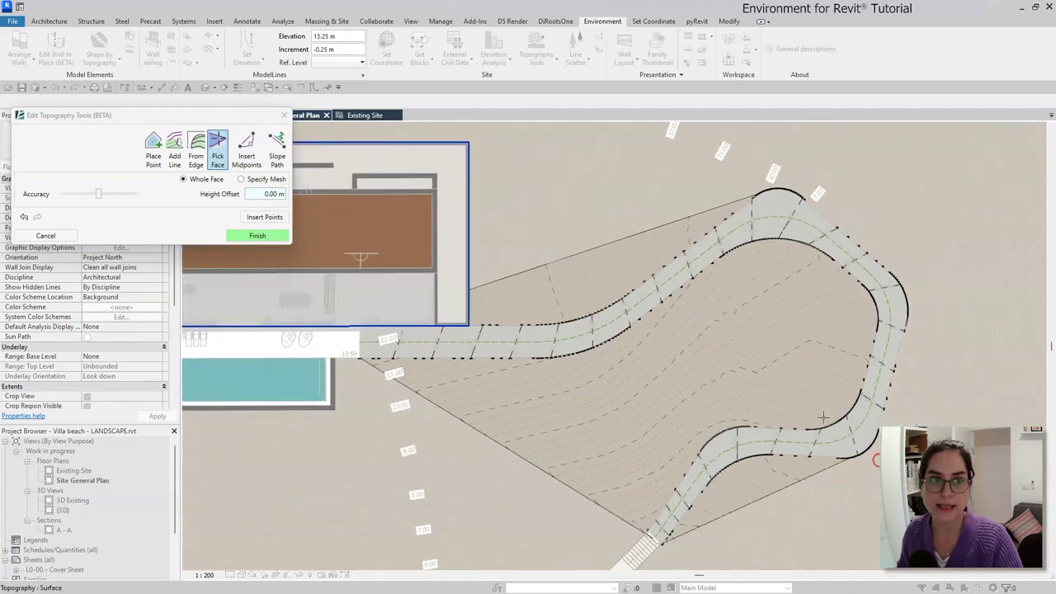
click(277, 151)
middle_drag(777, 177, 785, 255)
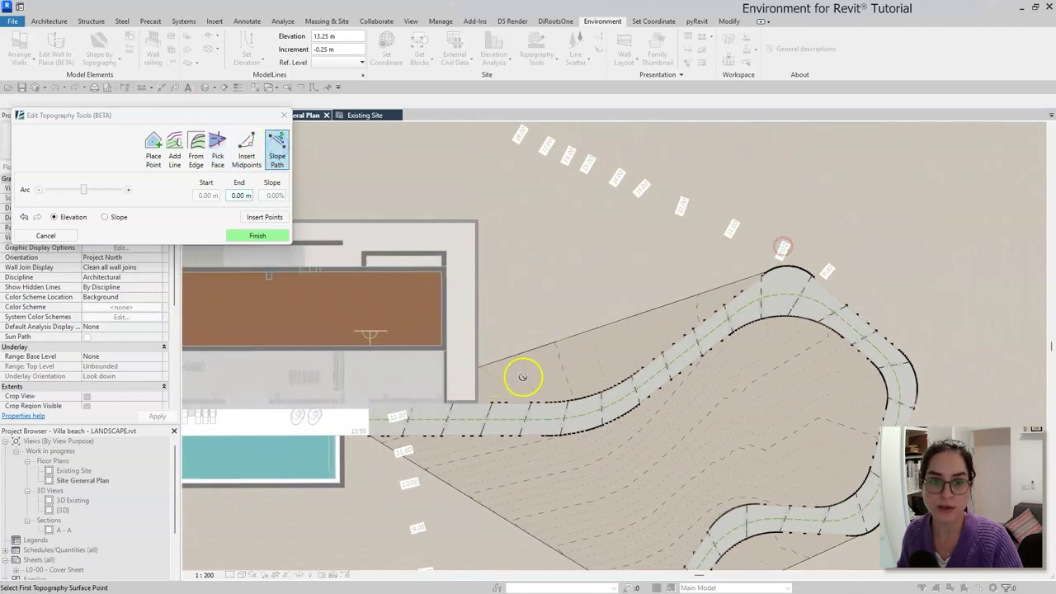
click(494, 404)
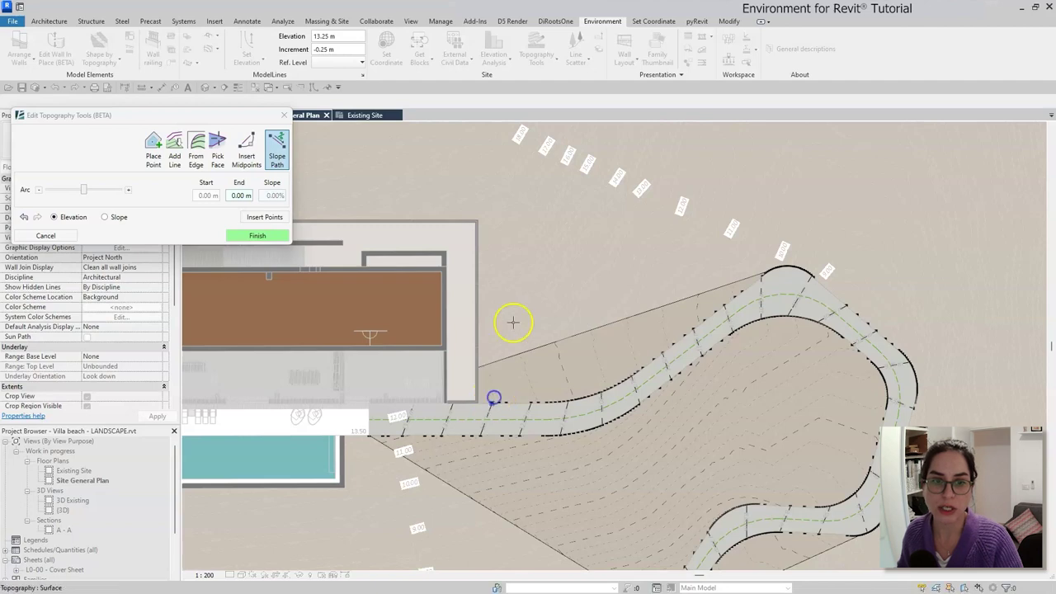
click(500, 303)
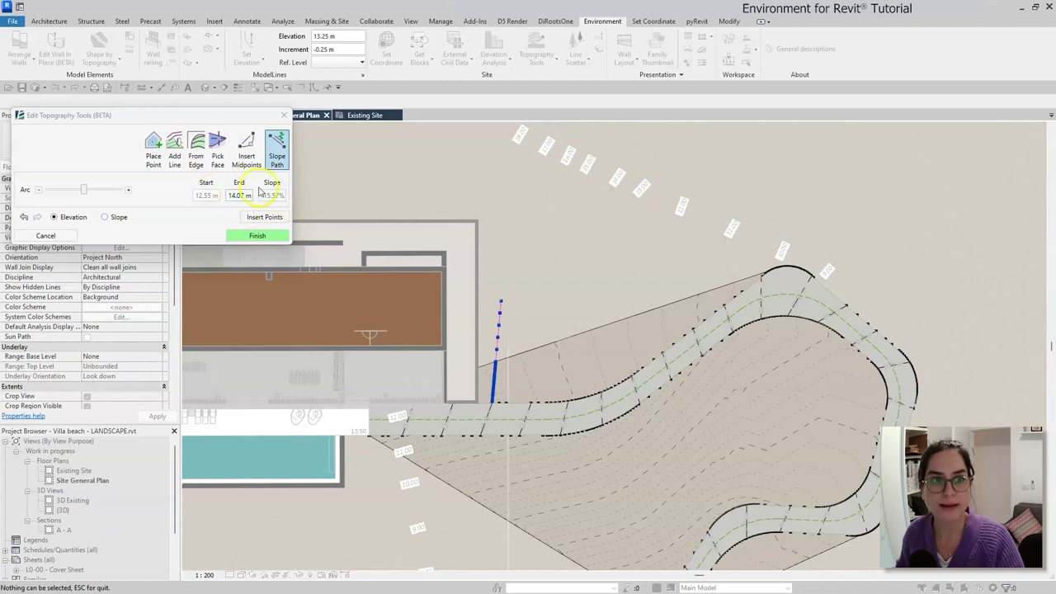
click(105, 218)
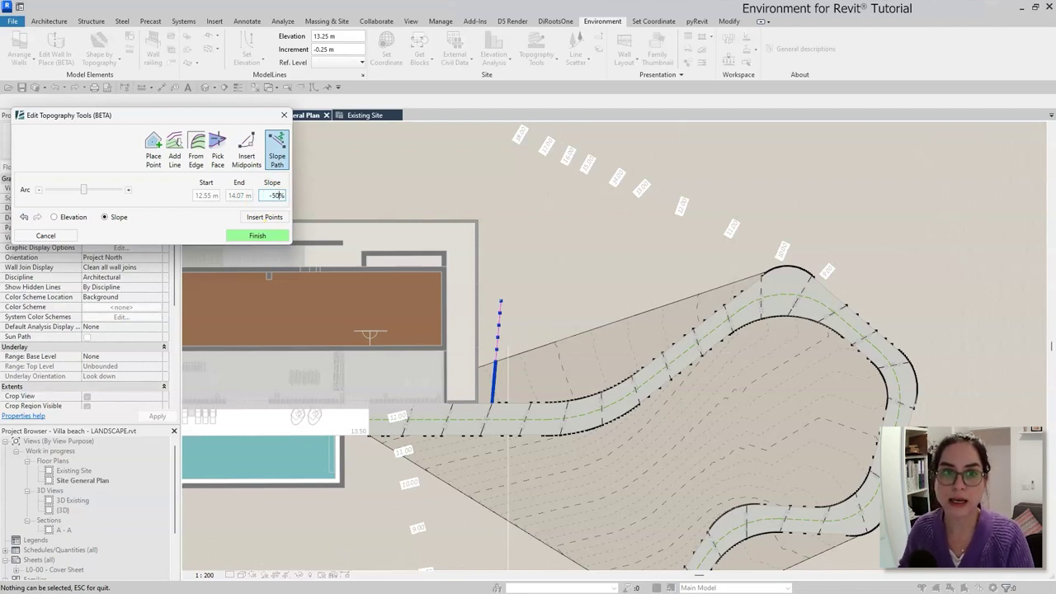
click(564, 307)
click(277, 217)
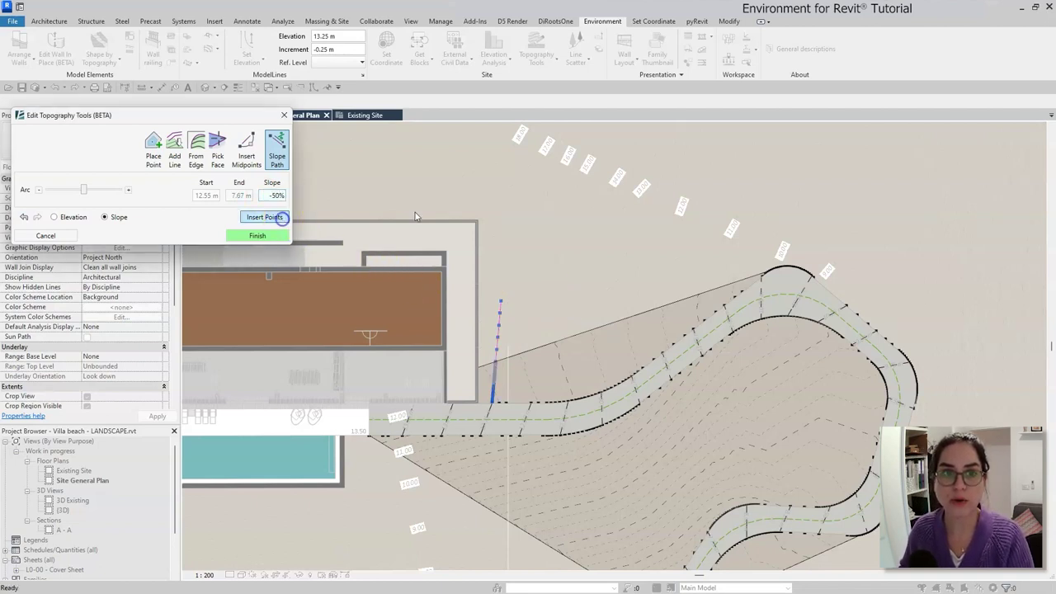
Step: Insert a -50% slope path outward from the outer edge of the path's diagonal stretch
click(651, 356)
click(608, 276)
click(345, 213)
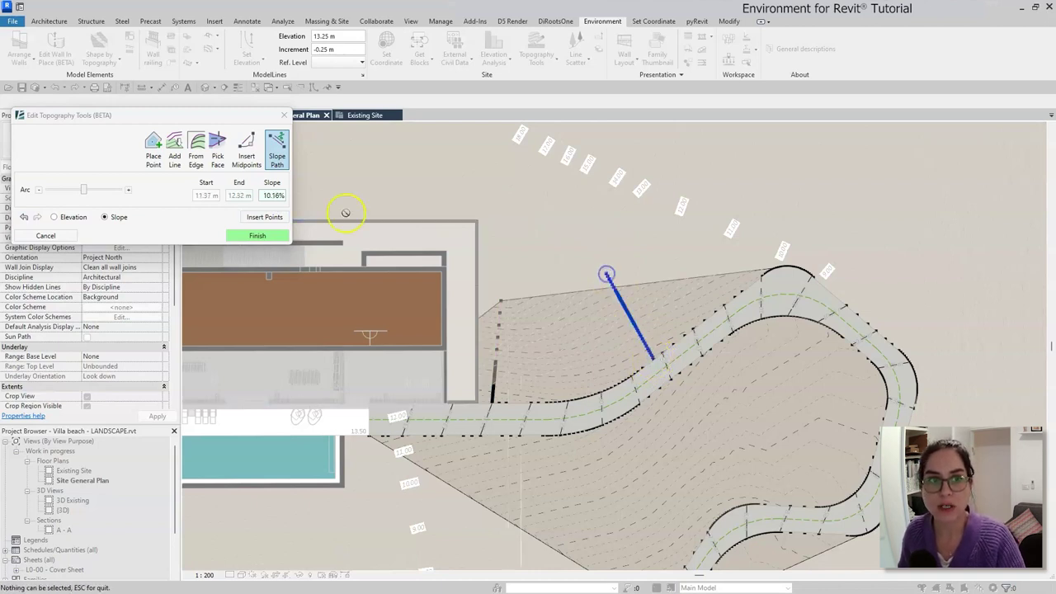
double_click(281, 195)
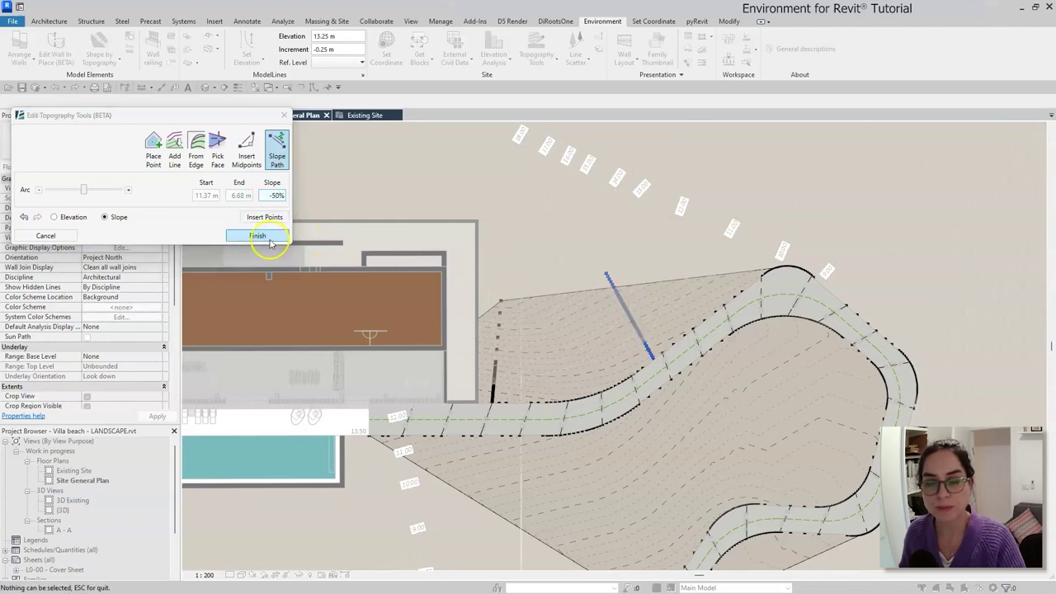
click(266, 217)
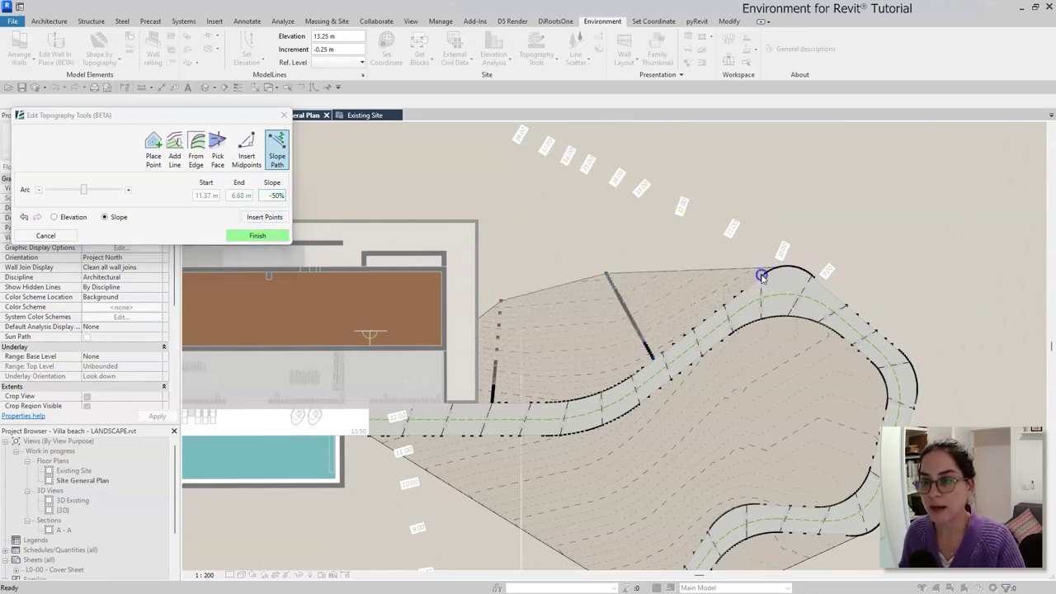
Step: Insert -50% slope paths outward from the outer edge at the path's uppermost bend
click(732, 195)
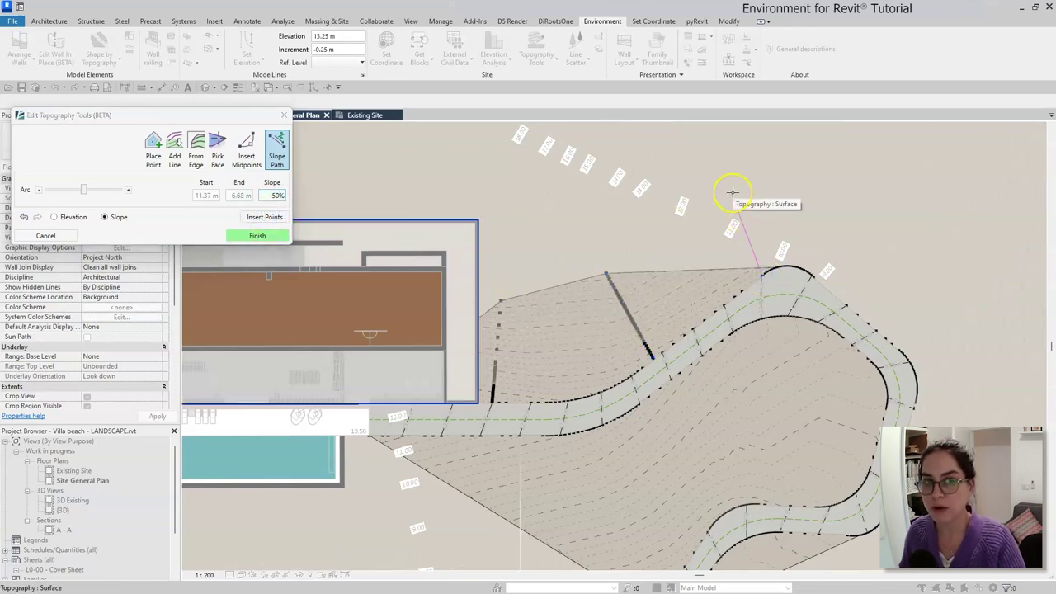
double_click(272, 196)
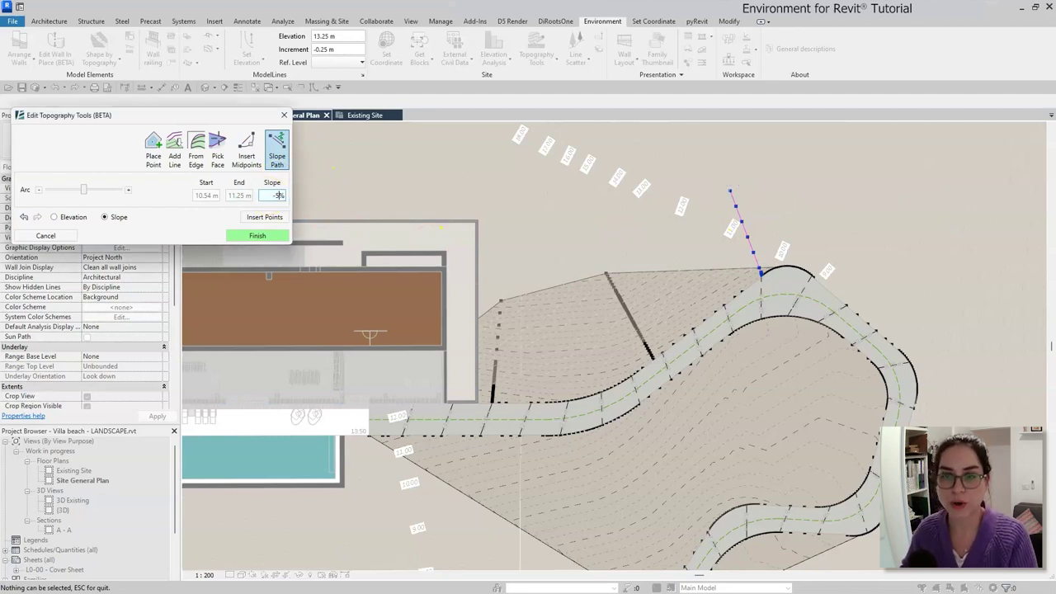
click(272, 216)
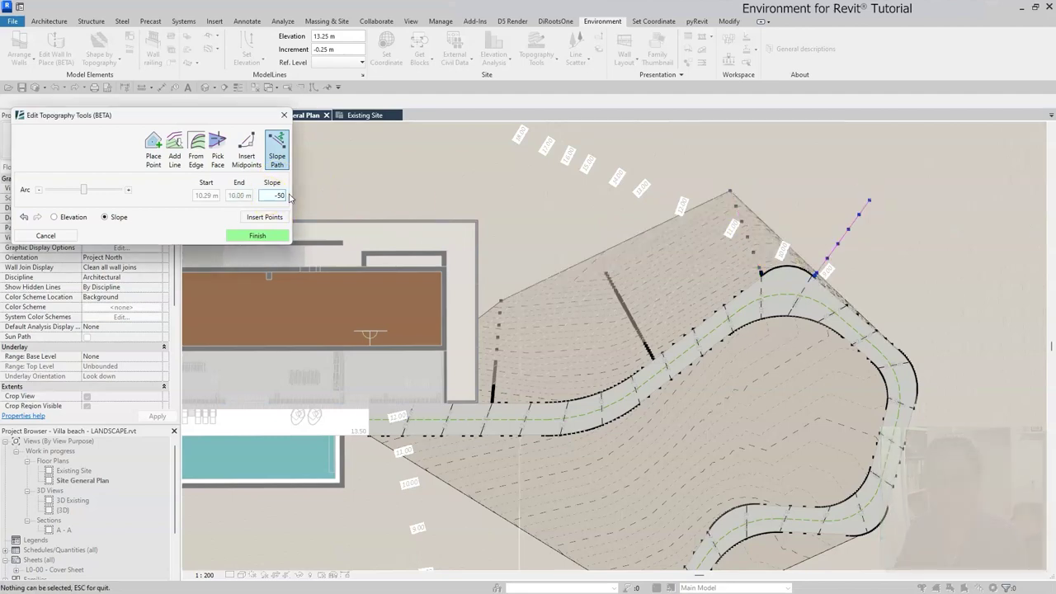
Step: Insert a -50% slope path outward from the outer edge of the path's outermost bend
click(914, 376)
click(987, 344)
double_click(272, 194)
text(-50)
click(265, 216)
Step: Insert a -50% slope path outward from the outer edge of the path's lower corner bend
middle_drag(937, 523, 877, 432)
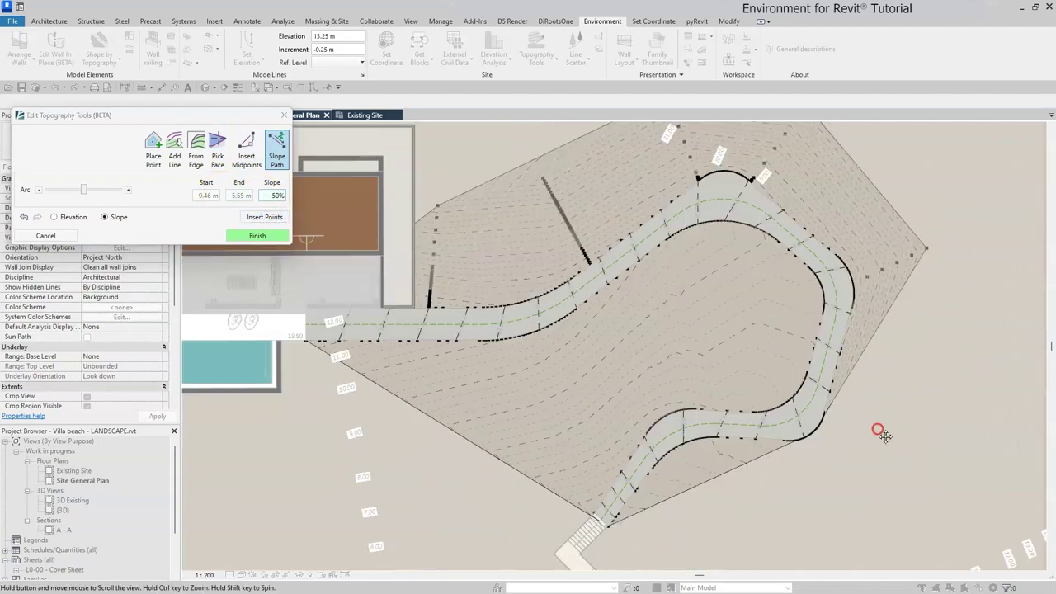
click(808, 428)
click(875, 524)
double_click(269, 195)
text(-50)
click(264, 216)
Step: Insert two -50% slope paths outward, one from the lower path's outer edge and one from its end at the stairs
middle_drag(651, 462, 643, 354)
click(644, 353)
click(722, 424)
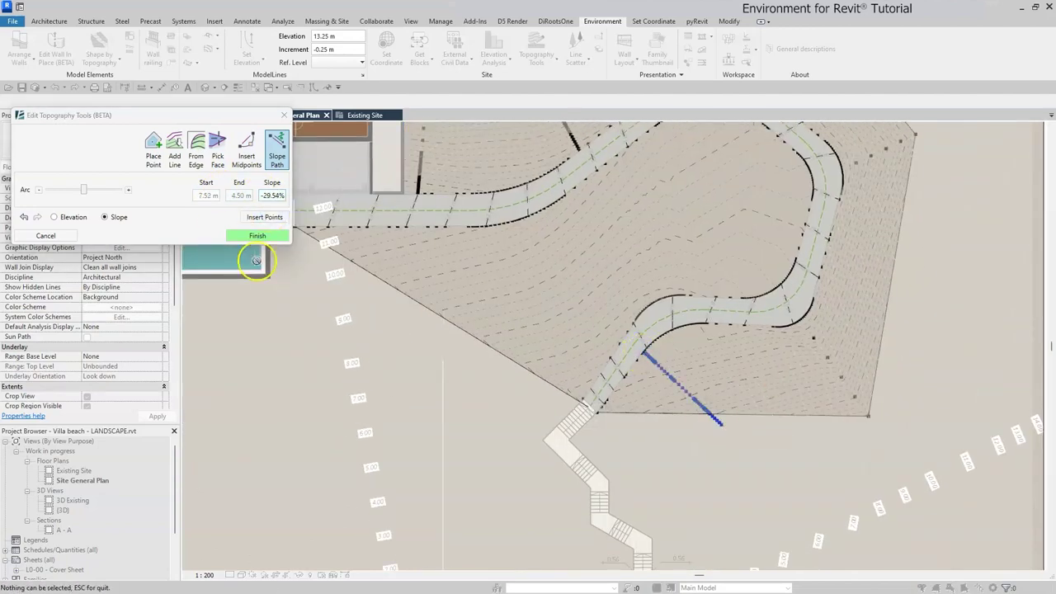
double_click(272, 195)
text(-5)
click(612, 423)
click(681, 467)
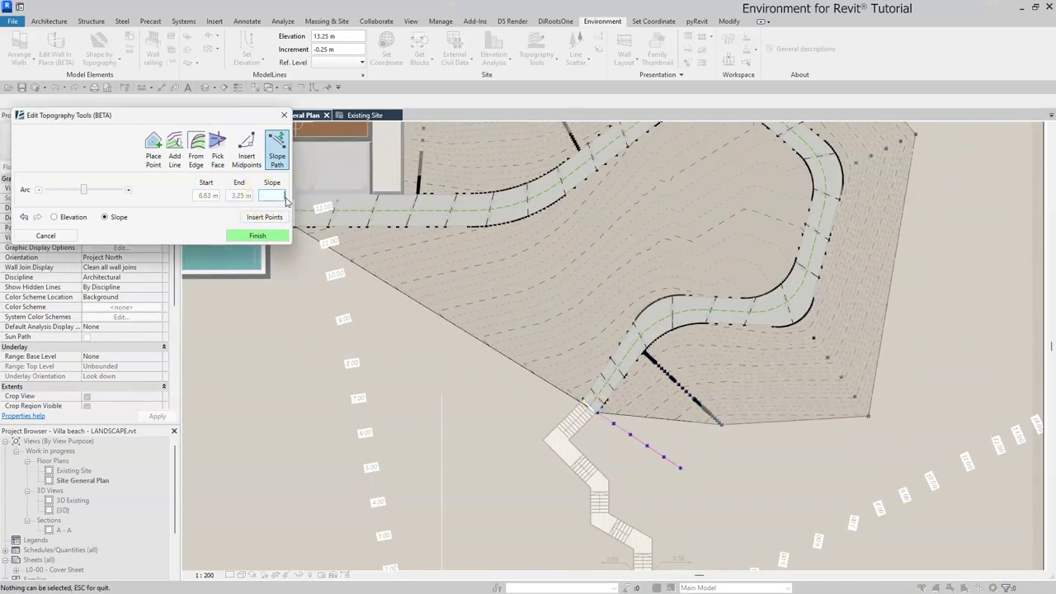
click(267, 218)
Step: Insert a -50% slope path downhill from the path's starting corner beside the pool terrace
scroll(294, 246, up, 1)
middle_drag(293, 246, 377, 305)
click(384, 285)
click(382, 407)
double_click(273, 195)
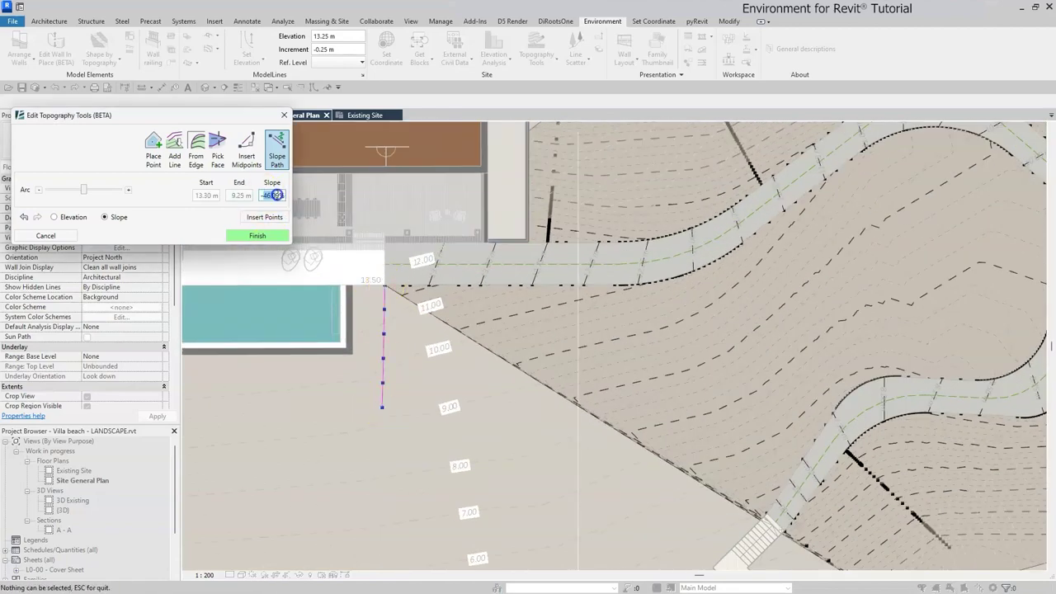
text(-50)
click(264, 217)
Step: Insert a -50% slope path downhill from the inner edge at the end of the path's straight section
click(614, 286)
click(612, 423)
double_click(272, 195)
text(-50)
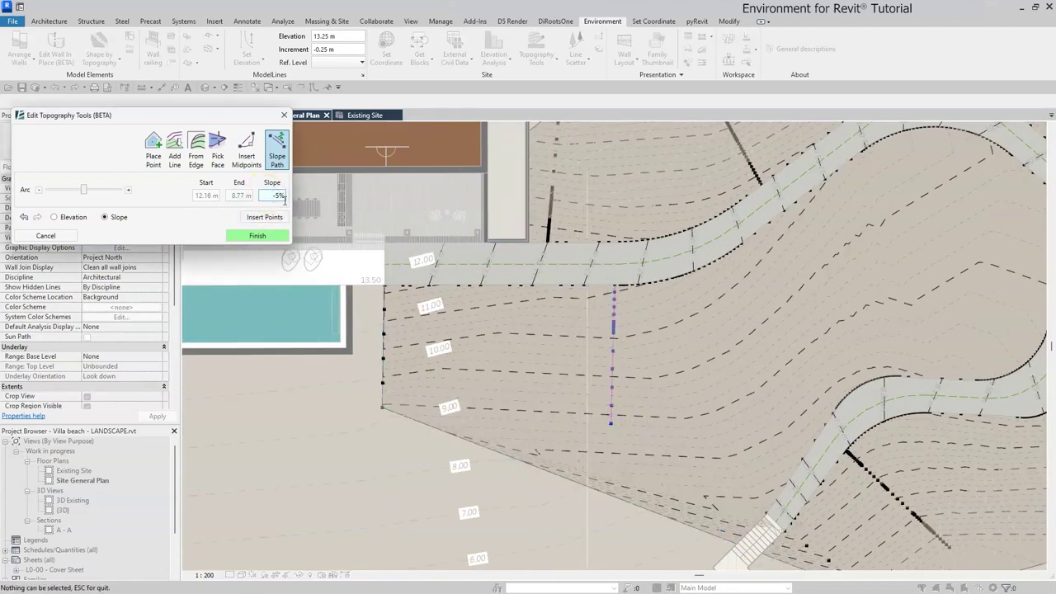
click(264, 217)
Step: Insert -50% slope paths inward from the diagonal stretch's inner edge and from the inner side of the uppermost bend
middle_drag(790, 196, 714, 270)
click(680, 303)
click(719, 388)
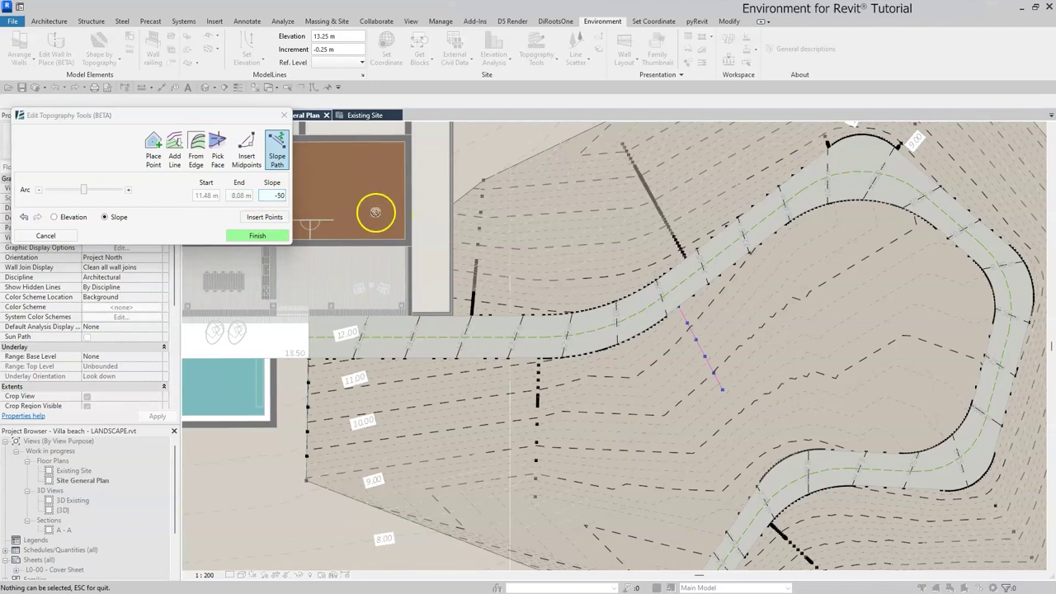
click(814, 210)
click(825, 307)
double_click(272, 195)
text(-50)
click(264, 217)
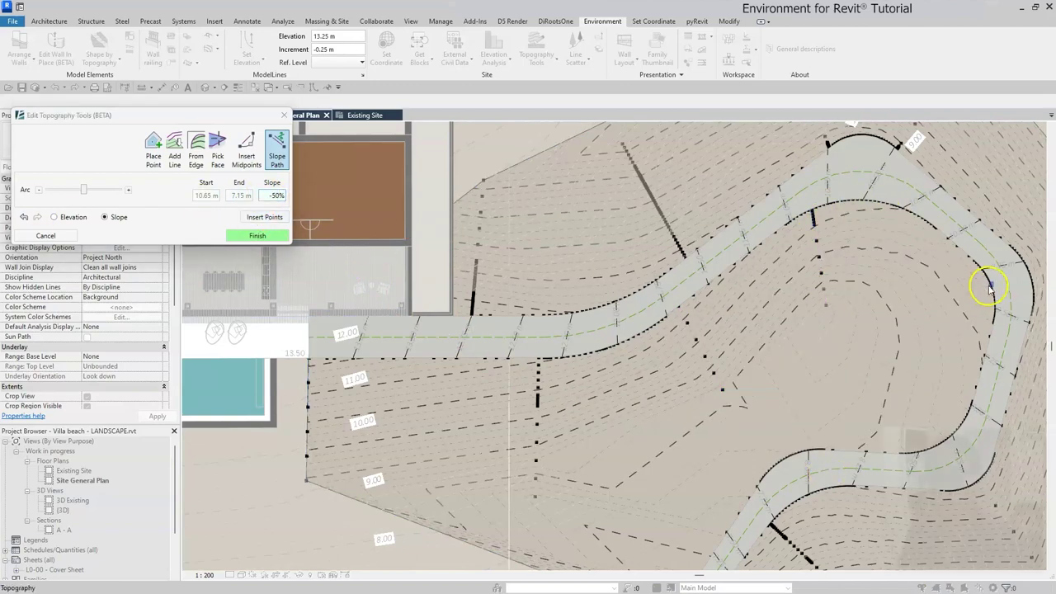
Step: Insert a -50% slope path inward from the inner edge of the path's outermost bend
click(990, 285)
click(913, 314)
double_click(276, 195)
text(-50)
click(264, 217)
Step: Insert a -50% slope path from the lower path's inner edge toward the middle of the loop
click(918, 450)
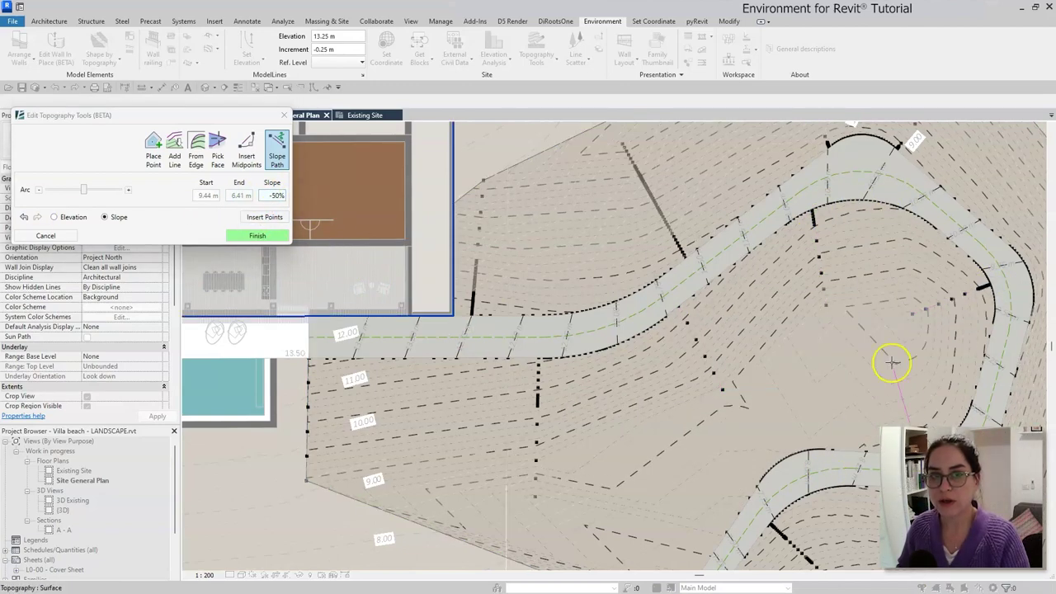
click(891, 360)
double_click(279, 195)
text(-50)
click(279, 216)
Step: Insert a -50% slope path from the inner edge of the lower bend nearest the stairs toward the path's diagonal stretch
click(771, 465)
click(730, 410)
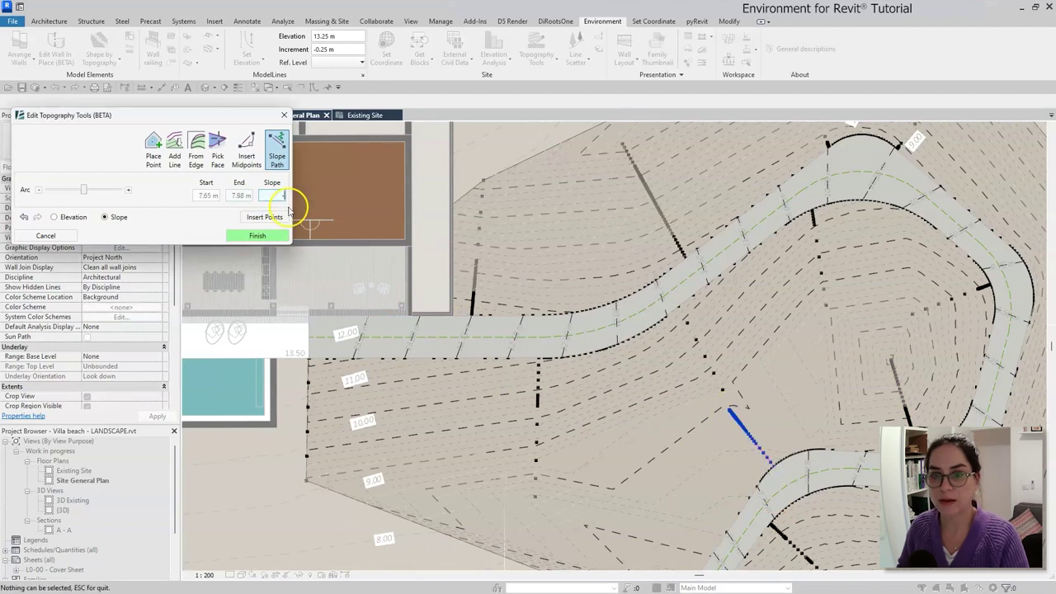
double_click(278, 195)
text(-50)
click(272, 217)
Step: Insert a -50% slope path inward from the path's end at the stairs and finish the topography editing
middle_drag(827, 473, 883, 367)
click(881, 366)
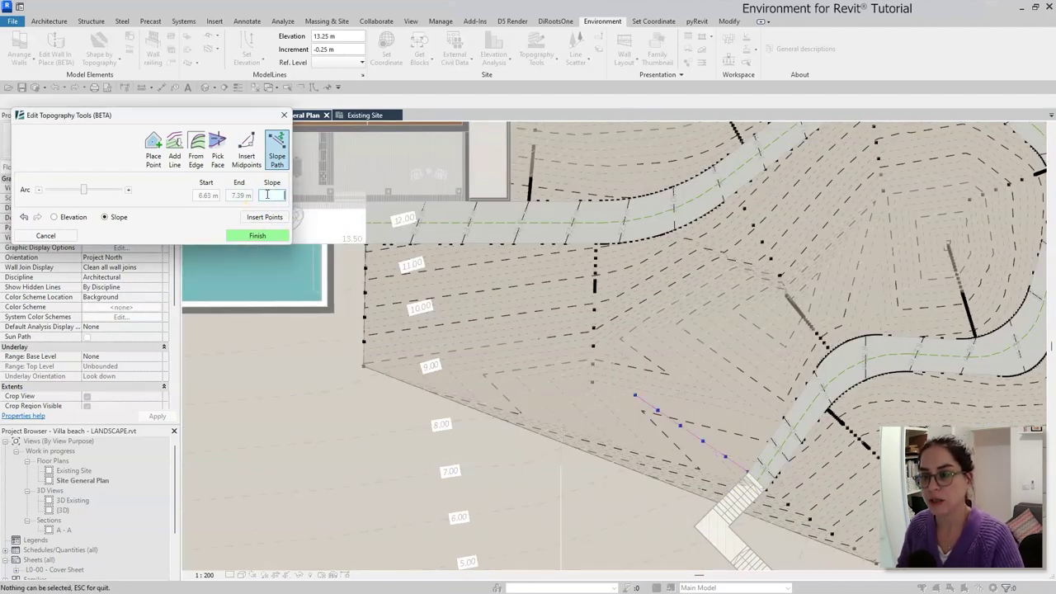
text(-50)
click(265, 217)
middle_drag(766, 366, 711, 439)
scroll(656, 367, down, 2)
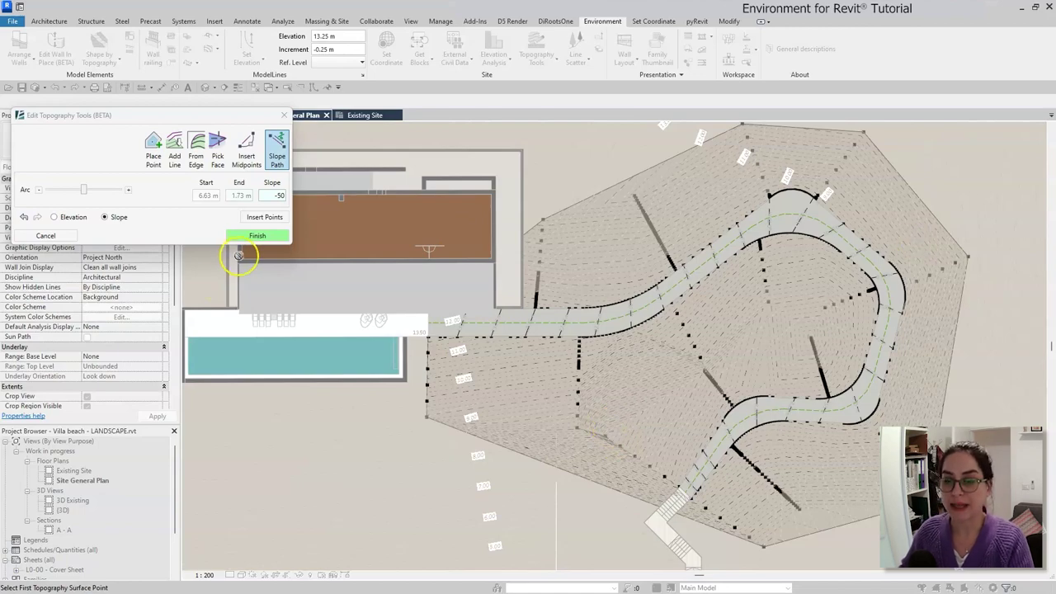
click(250, 235)
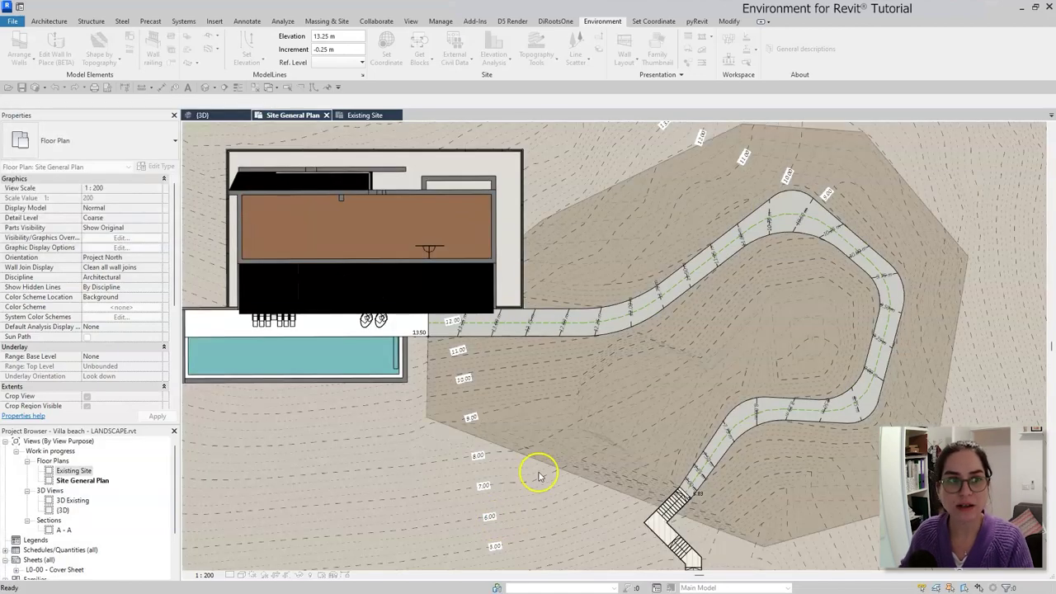
Step: Assign the Grass material to the graded topography surface around the garden path
click(540, 460)
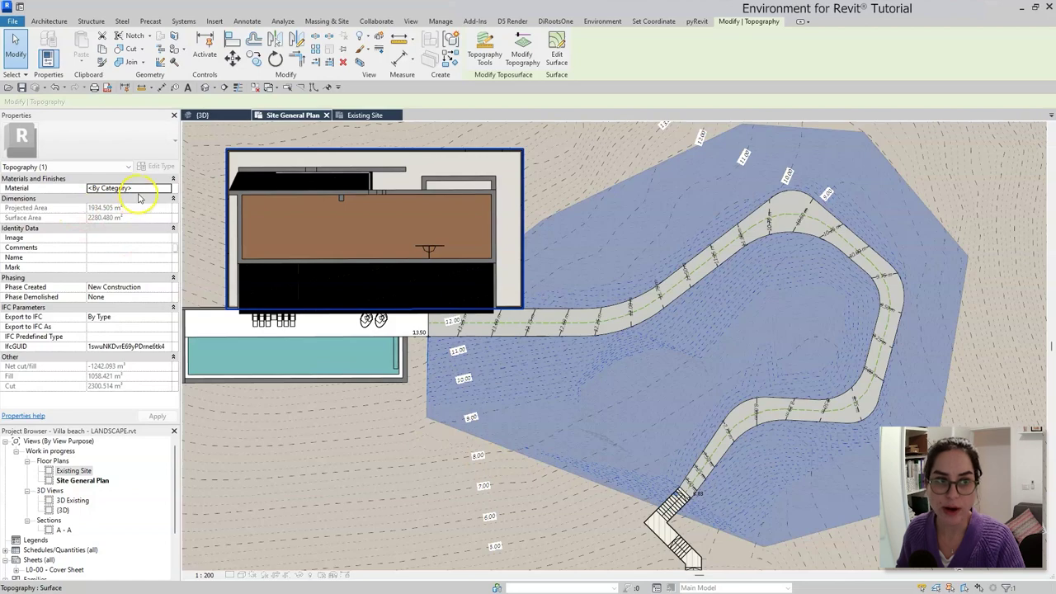
click(142, 189)
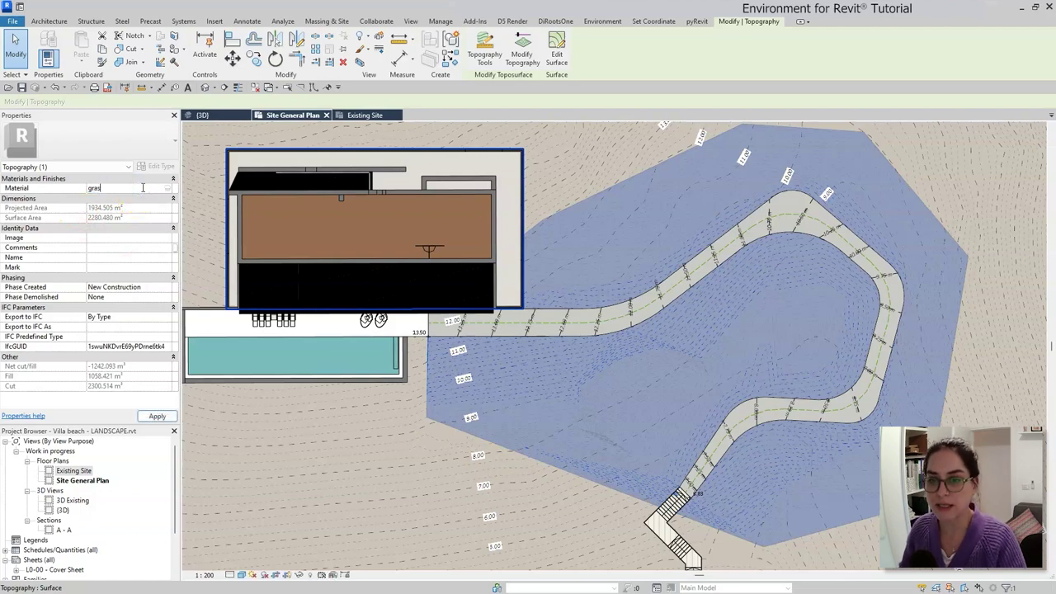
click(679, 490)
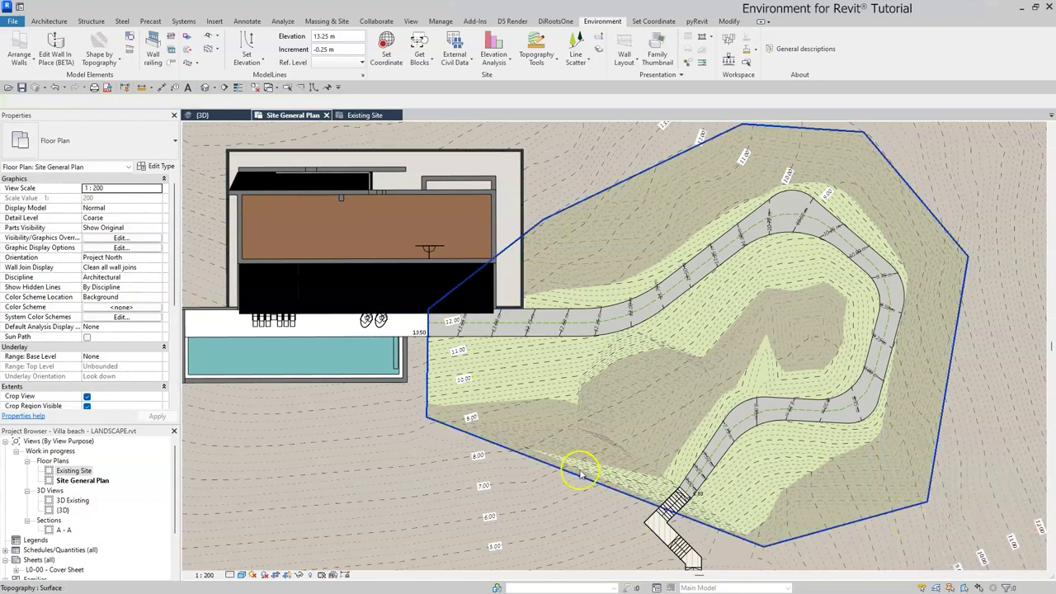
Step: Open the grass topography for point editing with Topography Tools in the 3D view and orient the view to Top
click(221, 115)
shift+middle_drag(596, 506, 264, 548)
shift+middle_drag(505, 570, 501, 545)
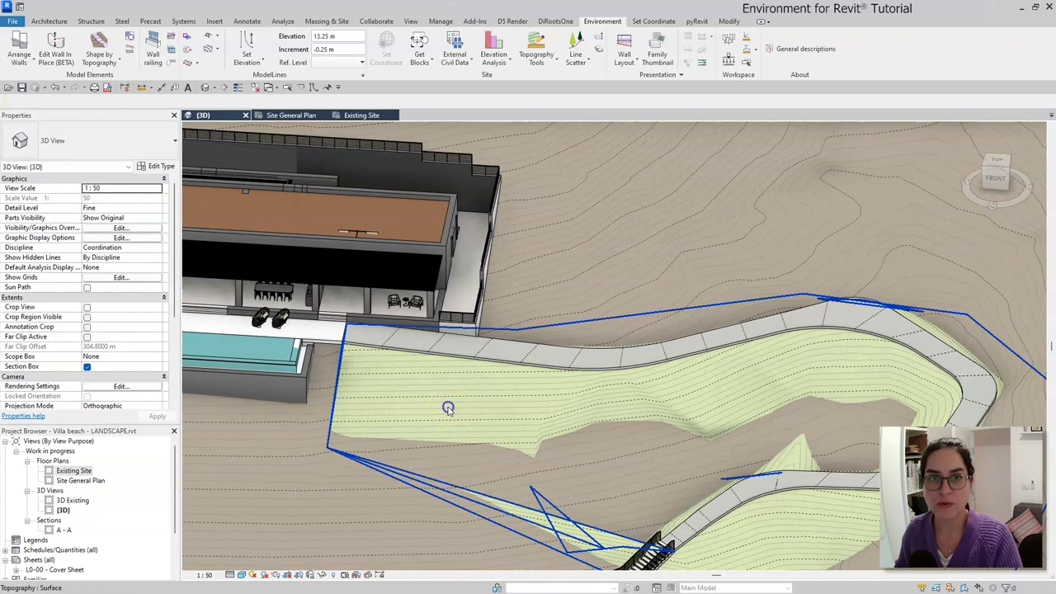
click(448, 407)
click(484, 39)
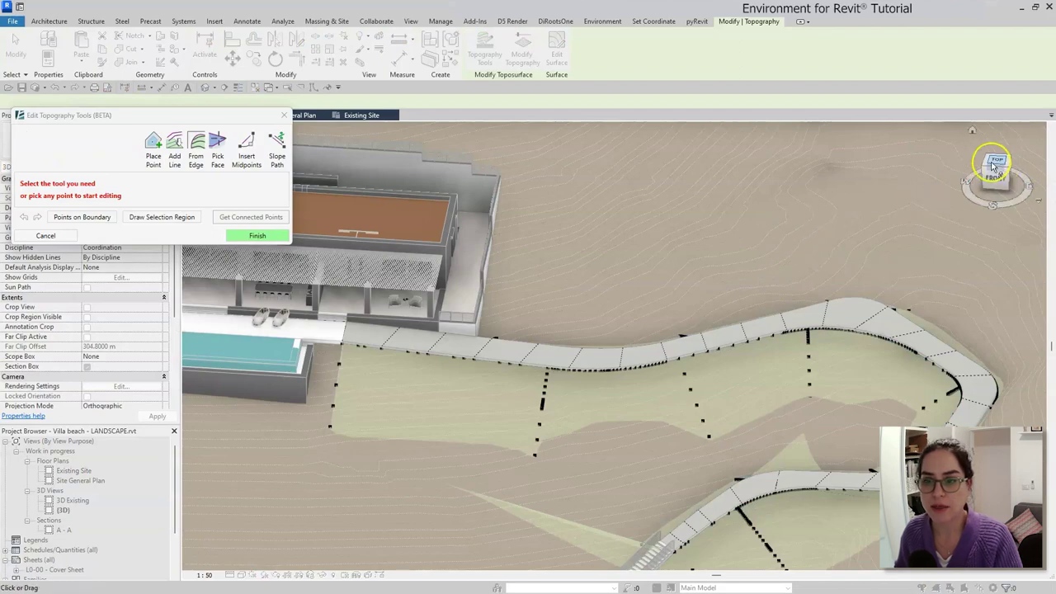
click(1002, 162)
scroll(618, 267, up, 5)
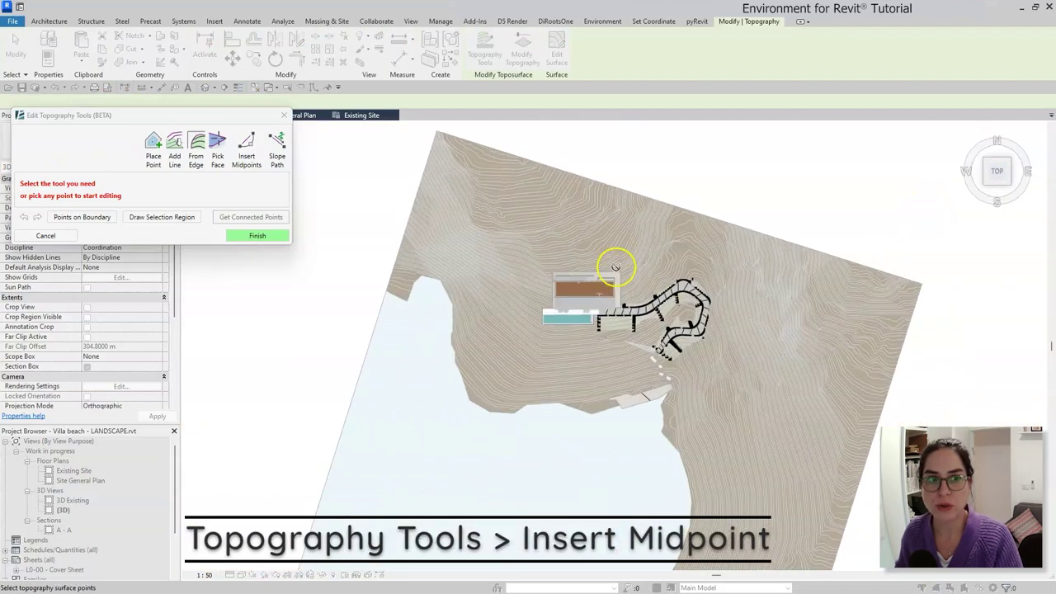
scroll(537, 353, up, 5)
scroll(337, 335, up, 3)
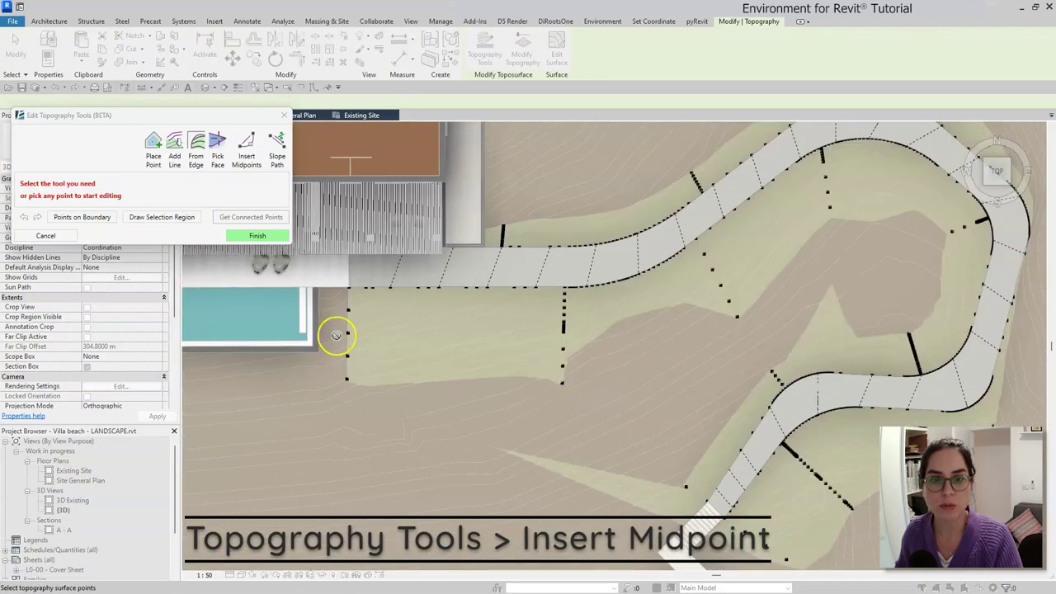
scroll(556, 309, down, 3)
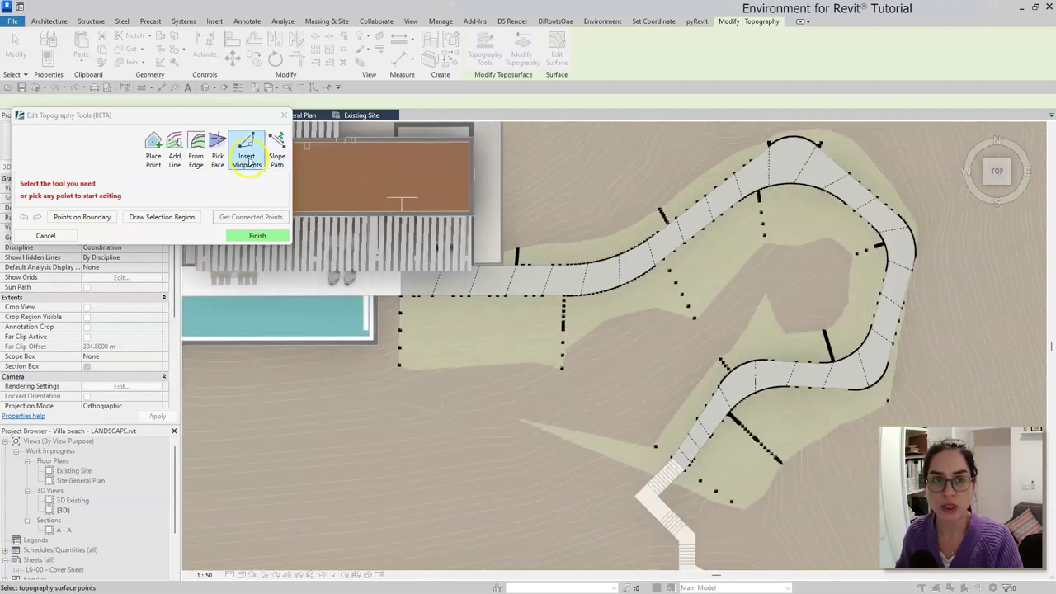
Step: Insert midpoints between the lower ends of the two slope paths nearest the pool
click(245, 157)
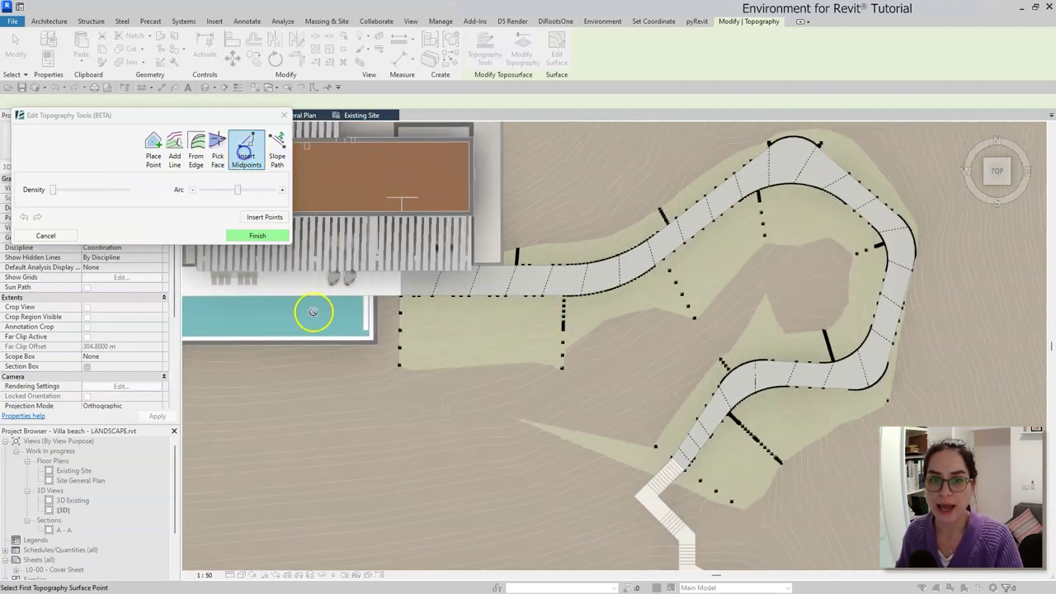
click(398, 367)
click(562, 367)
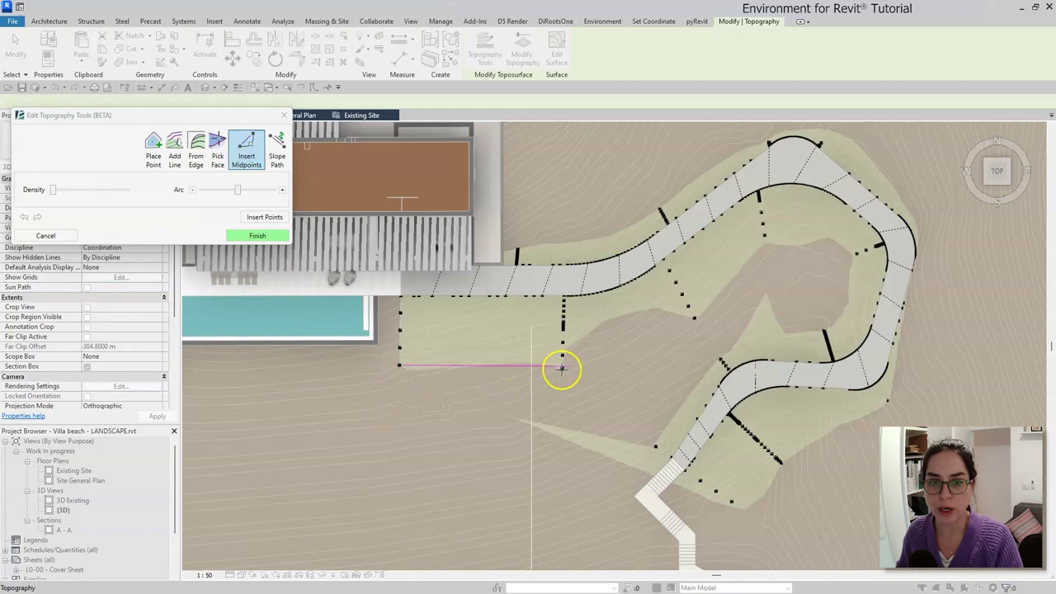
click(422, 346)
click(265, 216)
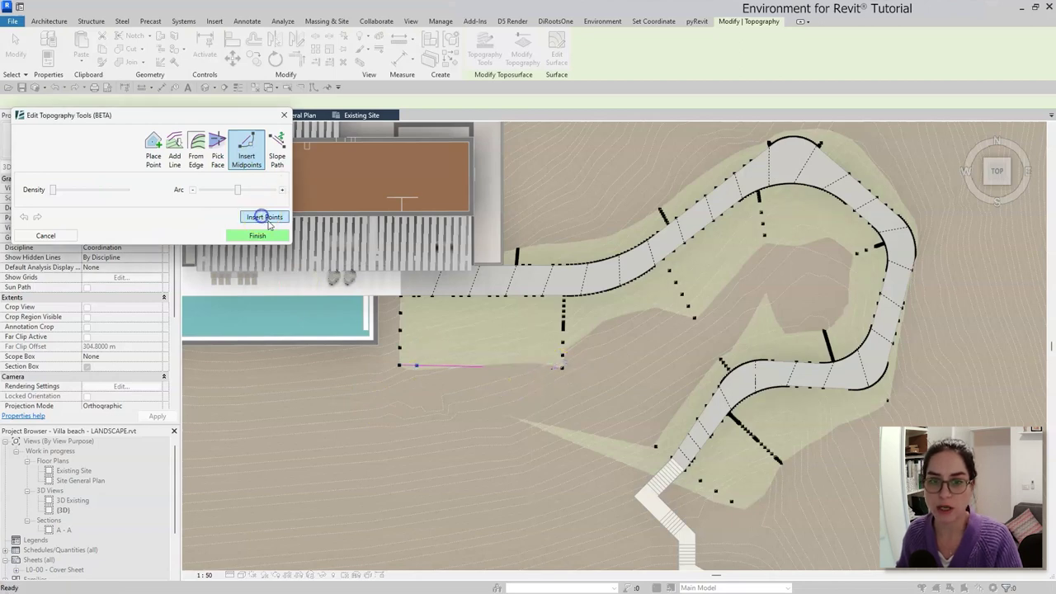
Step: Insert midpoints between the lower ends of the second and third slope paths, and fill the gap between the new points
click(564, 368)
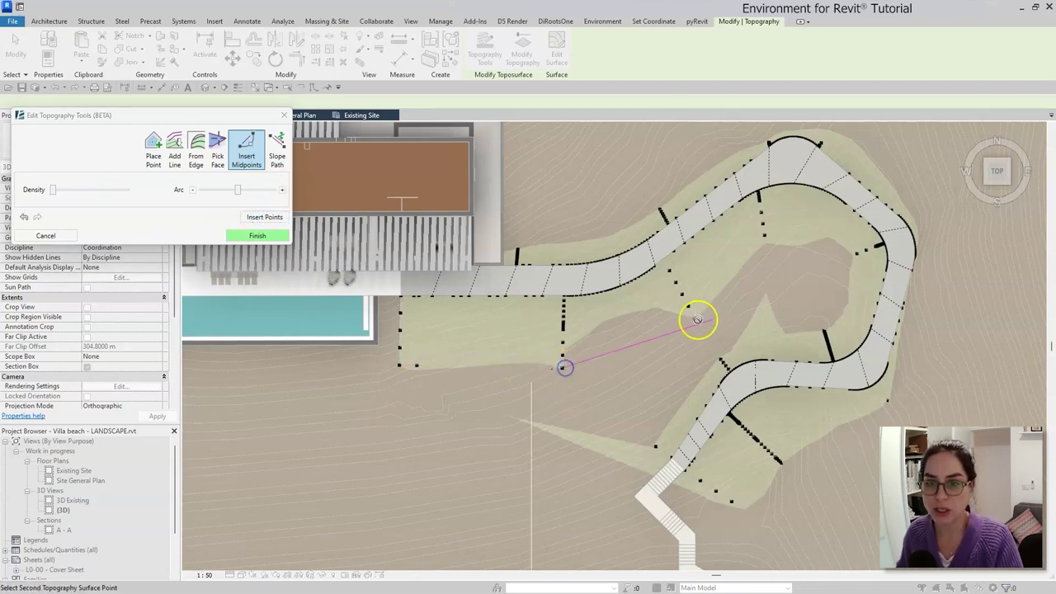
click(693, 319)
click(265, 216)
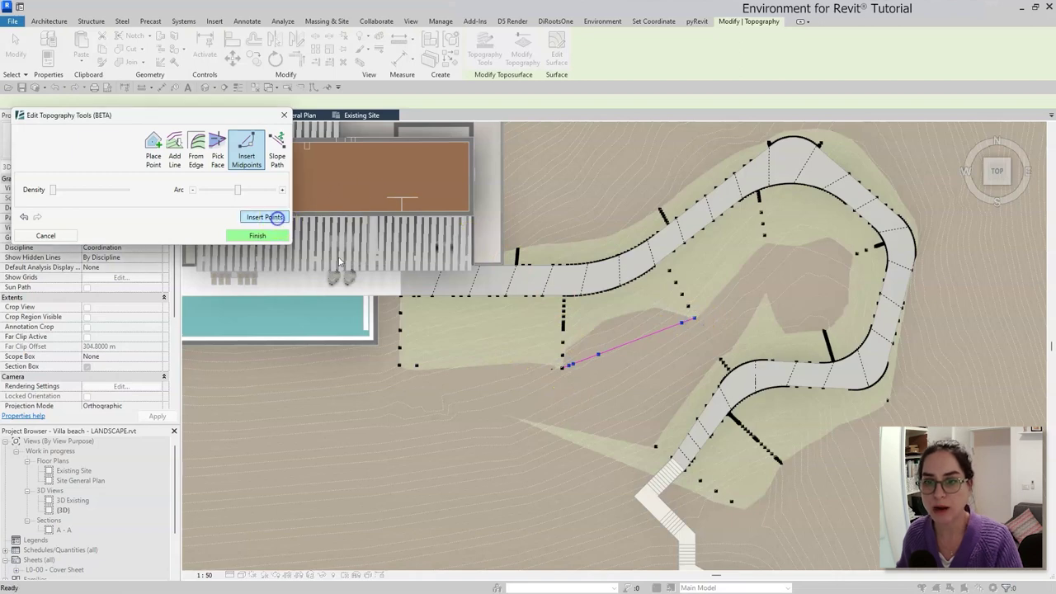
click(598, 354)
click(683, 325)
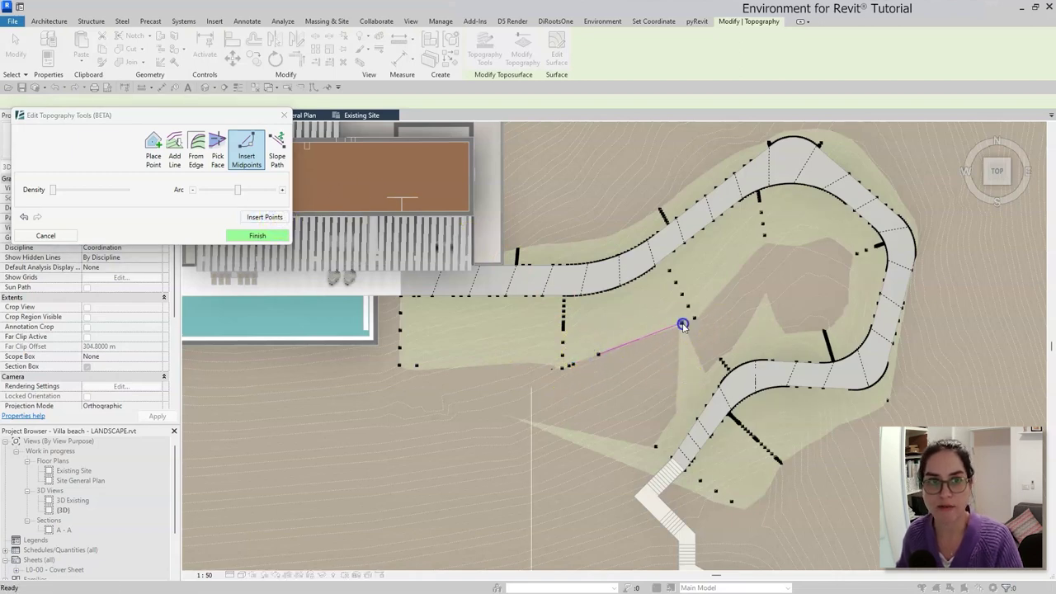
click(264, 217)
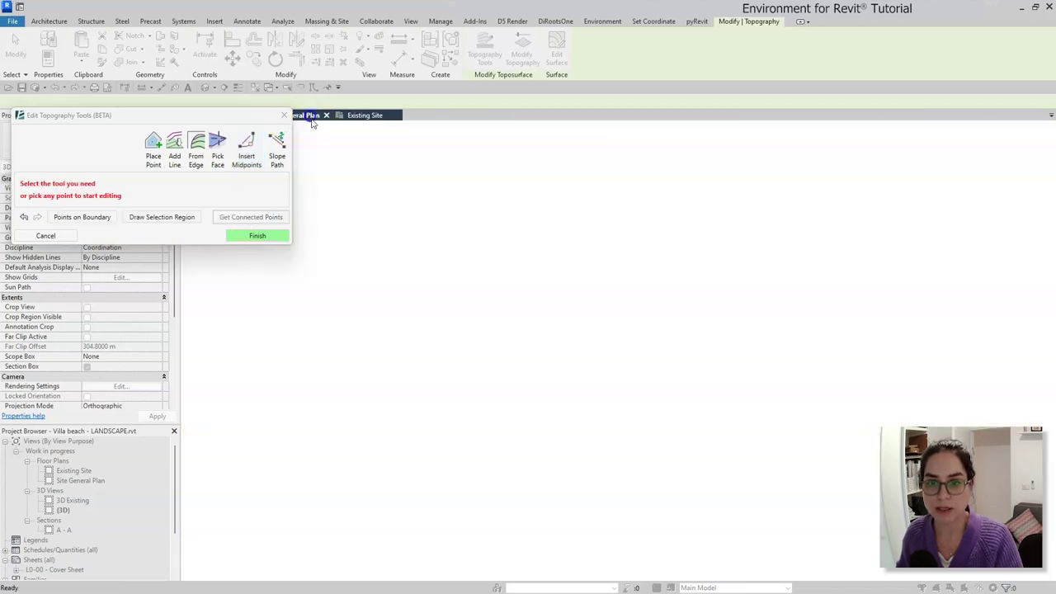
Step: In the Site General Plan view, insert midpoints from the existing point below the second slope path to the end of the stair-side bend's slope path
click(681, 429)
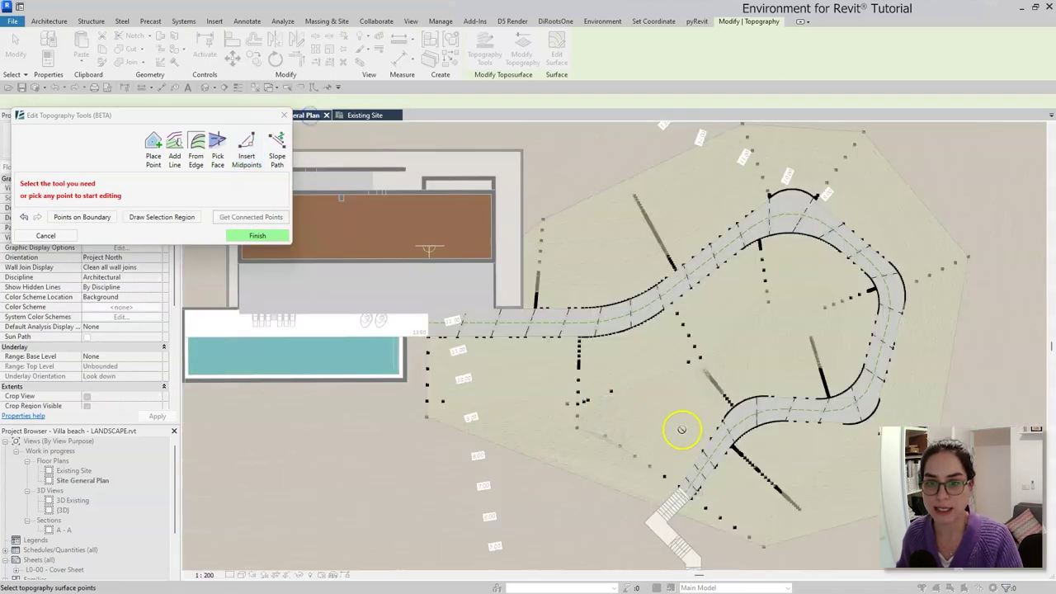
scroll(681, 449, up, 1)
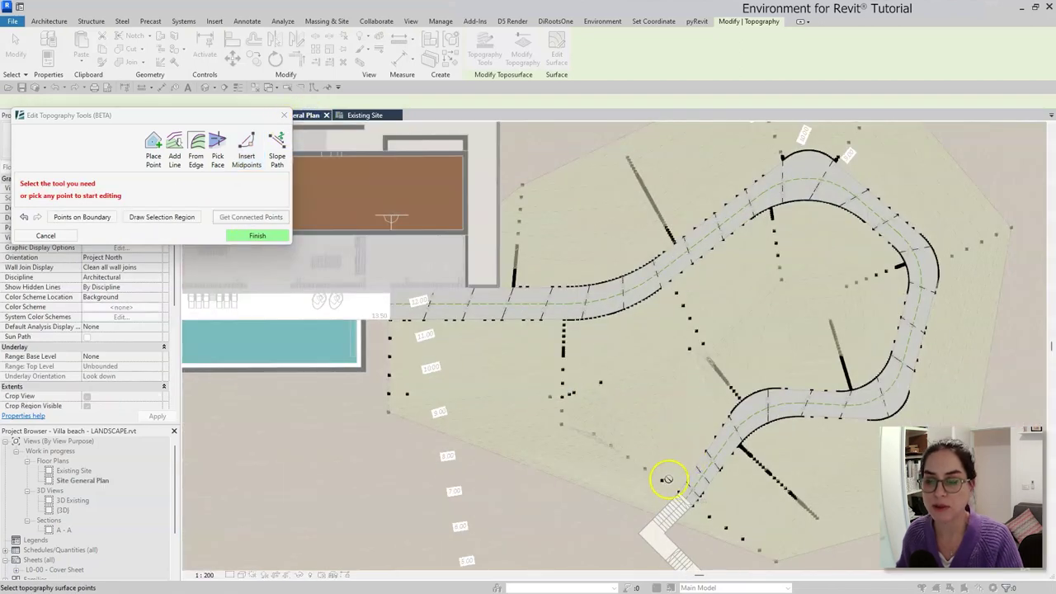
click(709, 361)
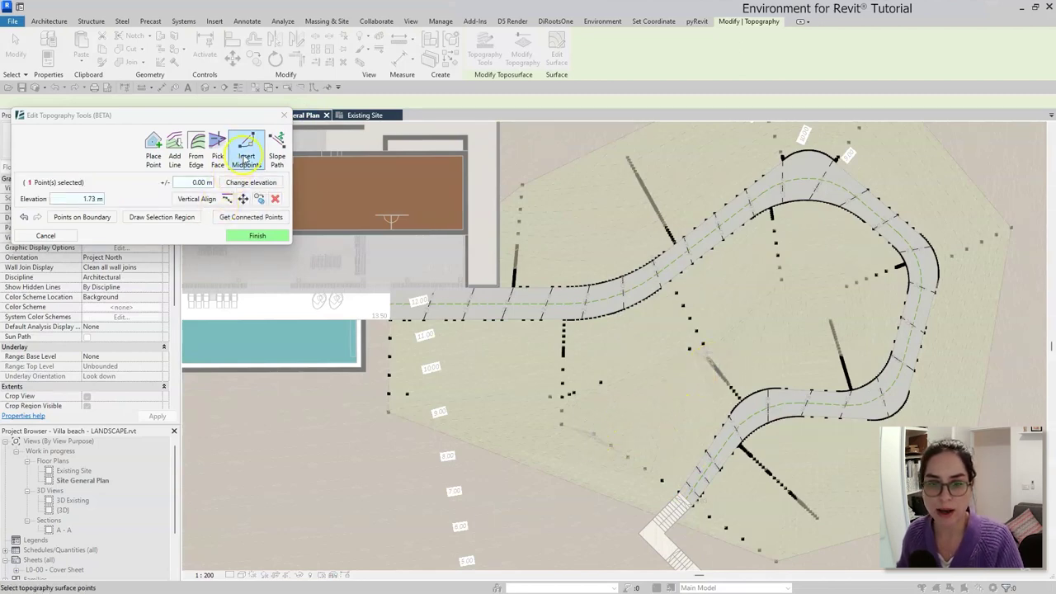
click(246, 148)
click(594, 434)
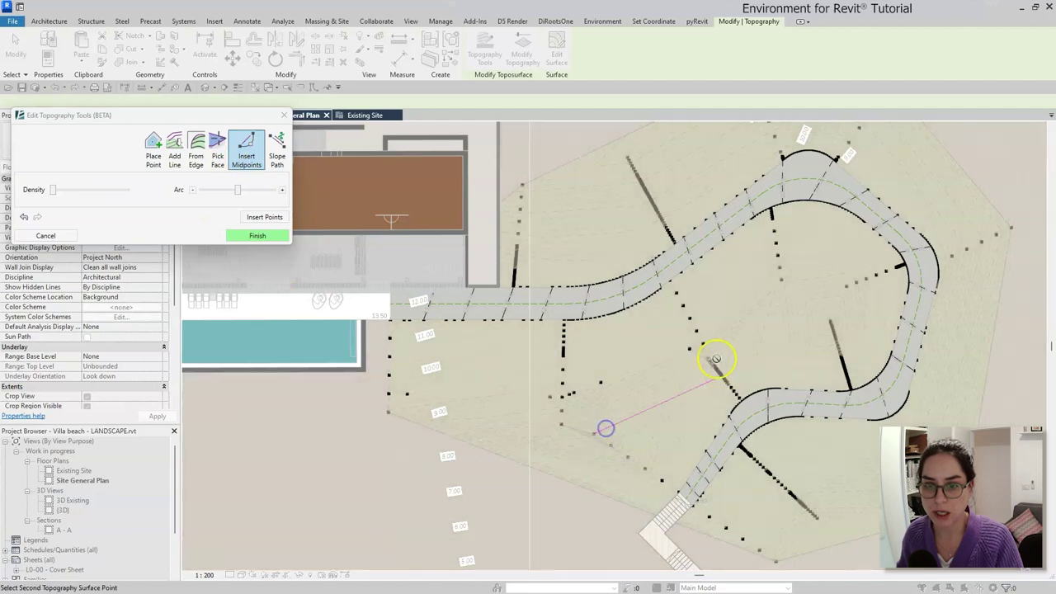
click(714, 363)
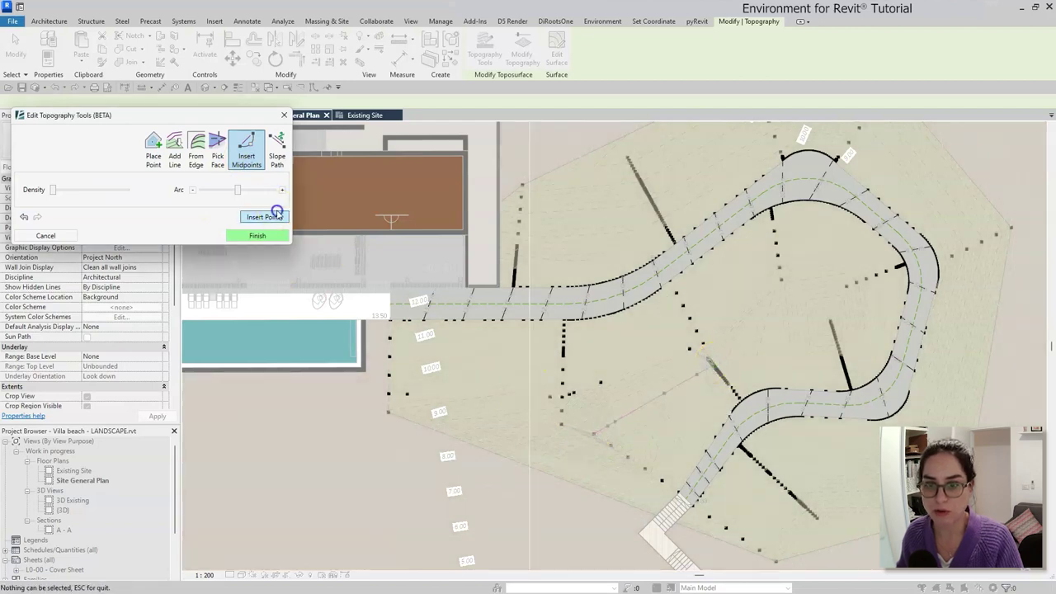
click(277, 215)
Step: Insert midpoints from the stair-side bend's slope path end to the end of the lower path's slope path inside the loop
scroll(632, 455, up, 4)
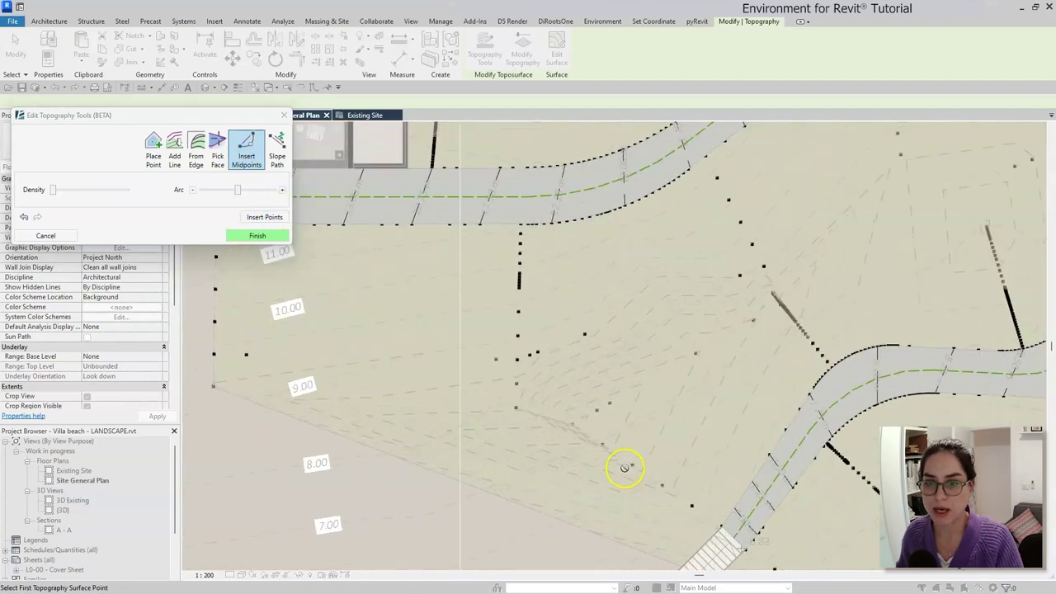
scroll(660, 396, down, 3)
scroll(636, 412, up, 1)
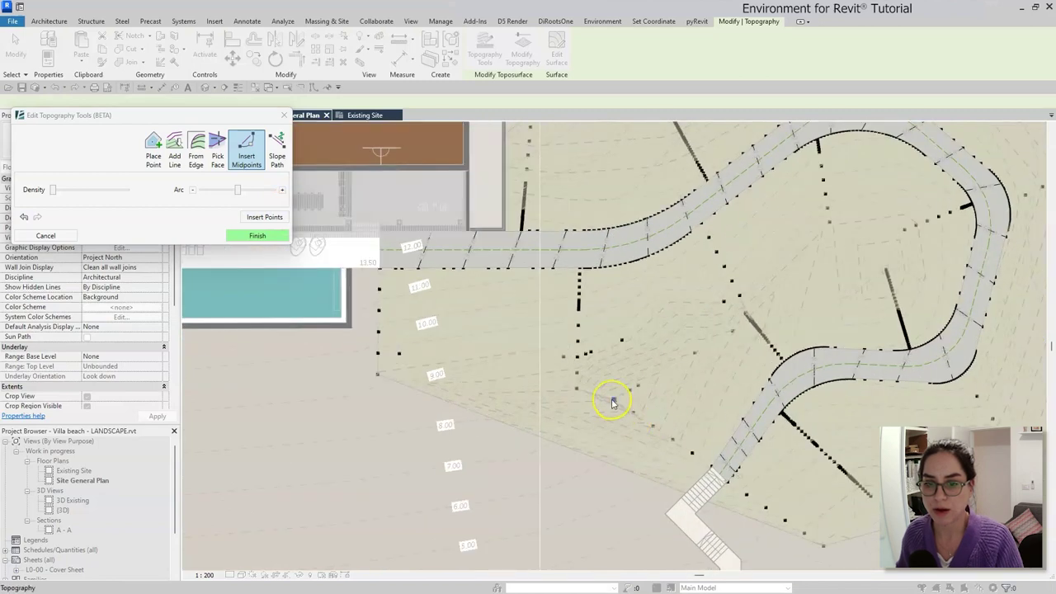
click(718, 472)
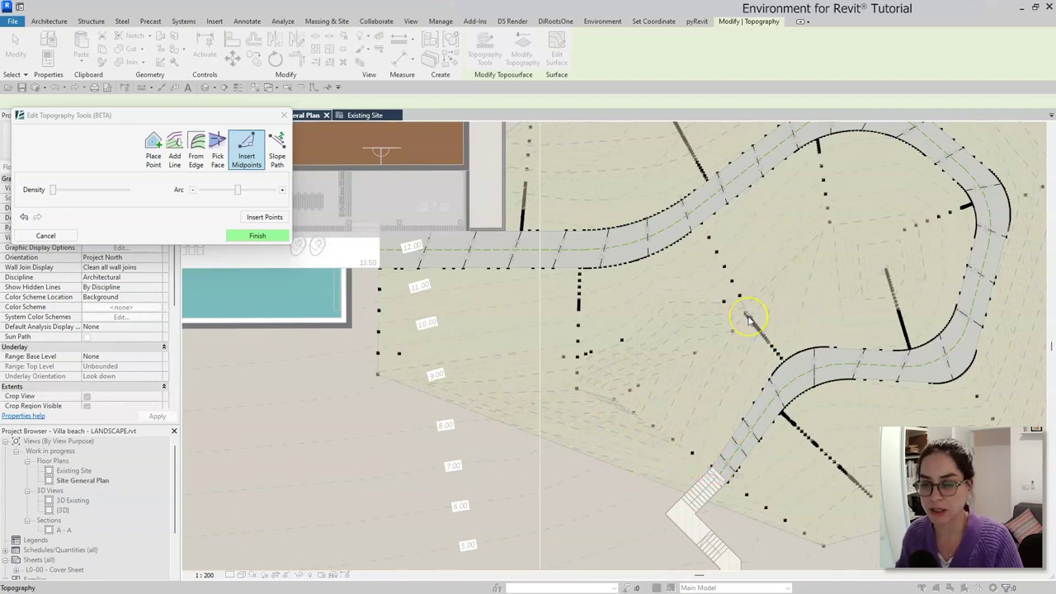
click(885, 275)
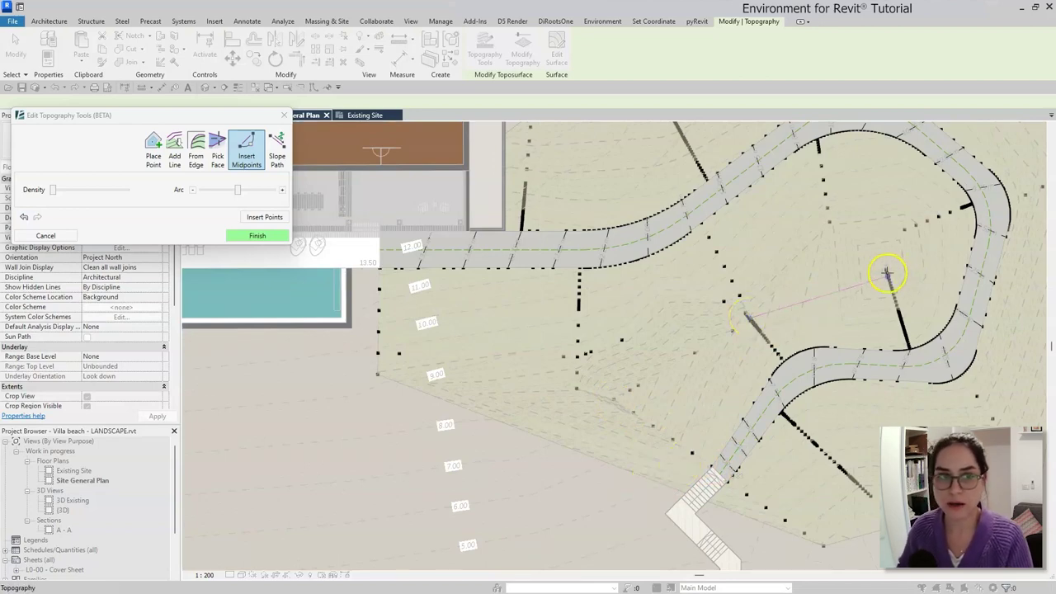
click(263, 216)
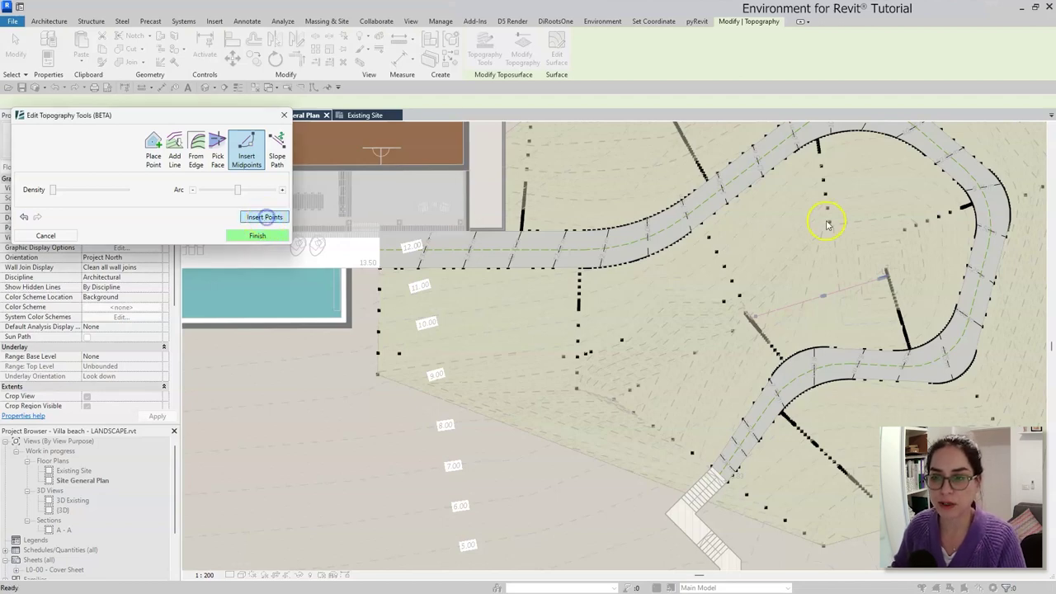
Step: Insert midpoints linking the end of the outer bend's slope path to the ends of the upper and lower slope paths inside the loop
click(827, 207)
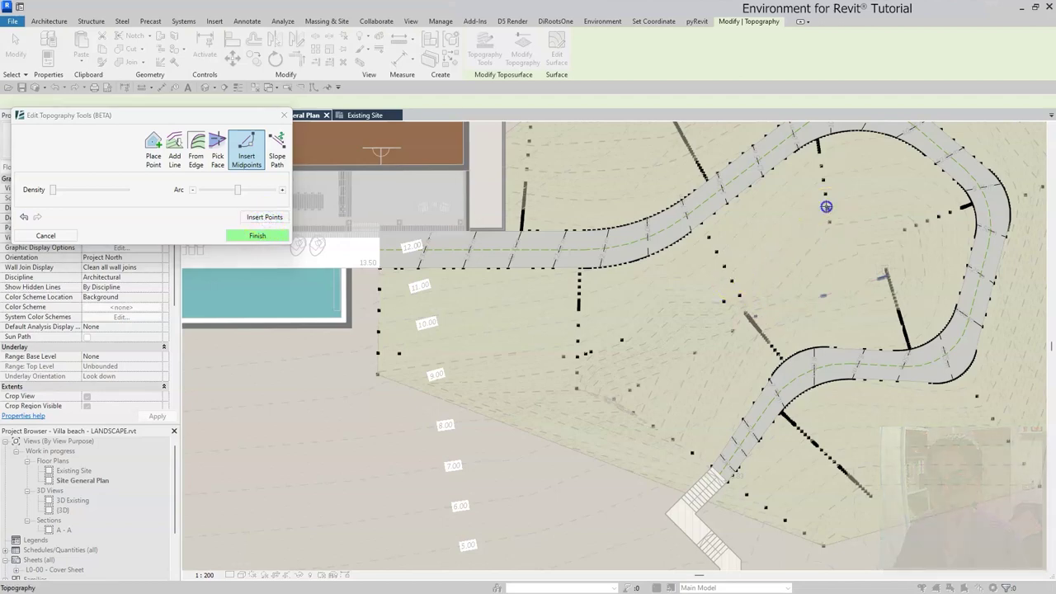
click(915, 225)
mouse_move(238, 190)
mouse_down()
mouse_move(227, 192)
mouse_move(238, 193)
mouse_up()
click(279, 219)
click(915, 227)
click(887, 276)
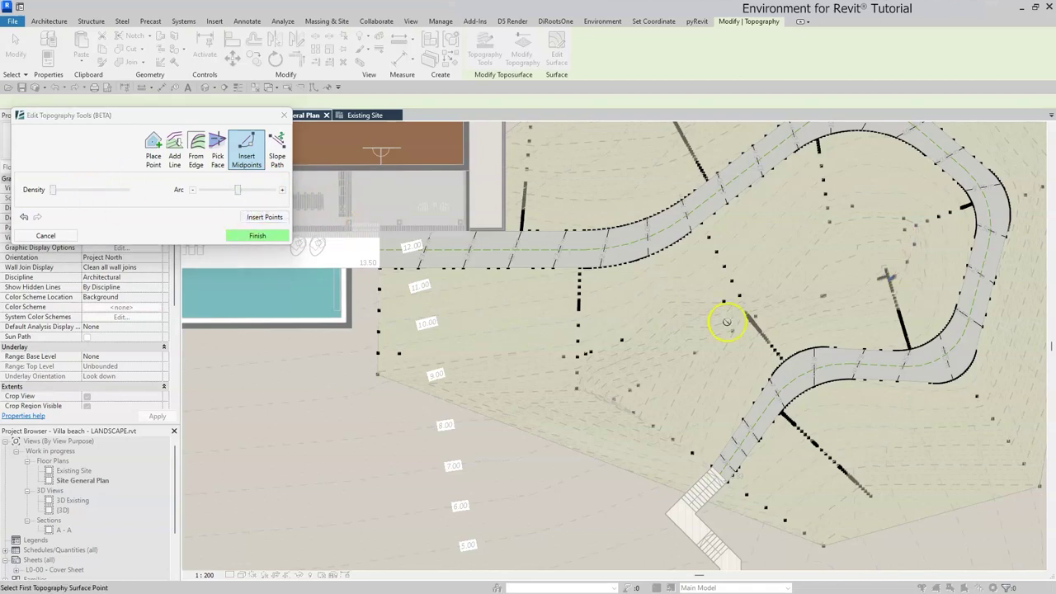
Step: Finish the point editing of the grass topography
scroll(866, 321, up, 3)
scroll(834, 359, down, 3)
middle_drag(701, 424, 795, 321)
key(Escape)
click(247, 161)
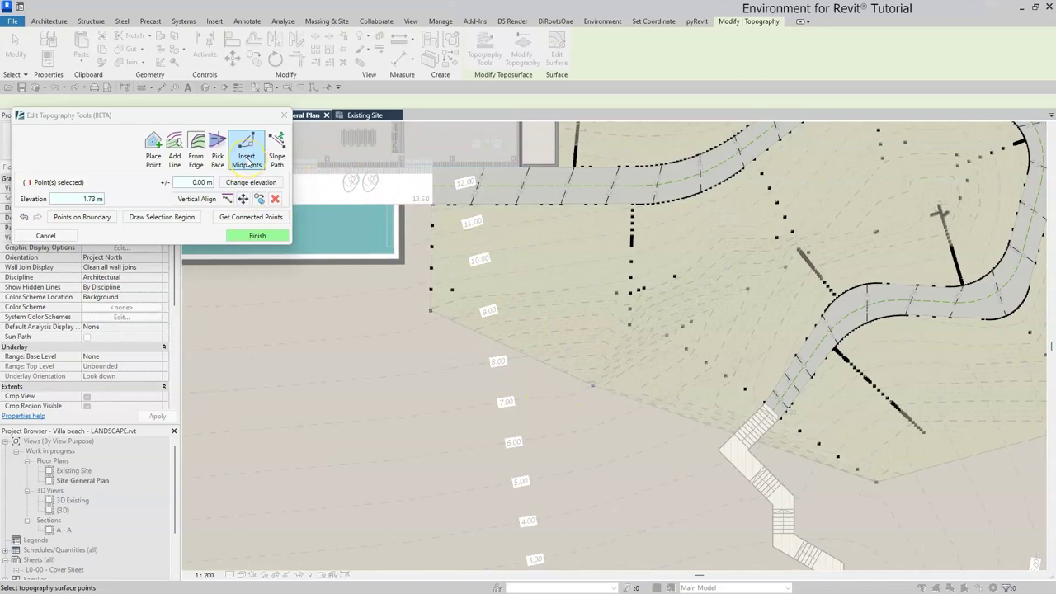
scroll(775, 439, down, 2)
middle_drag(776, 439, 866, 546)
click(248, 236)
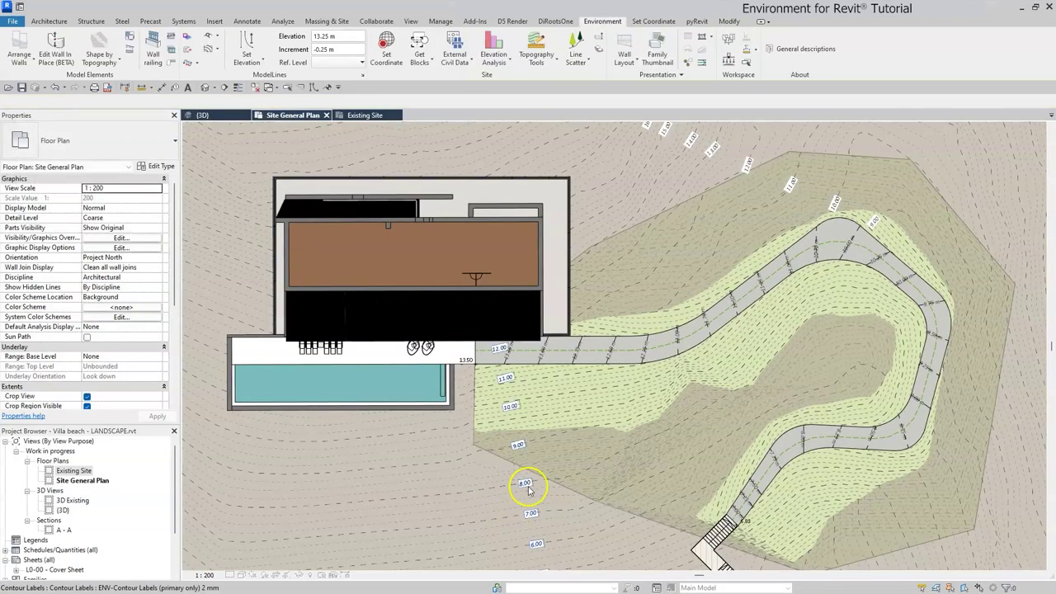
Step: Edit the grass topography again to smooth the slope's lower edge below the path's upper stretch
click(547, 445)
click(488, 59)
scroll(748, 401, up, 2)
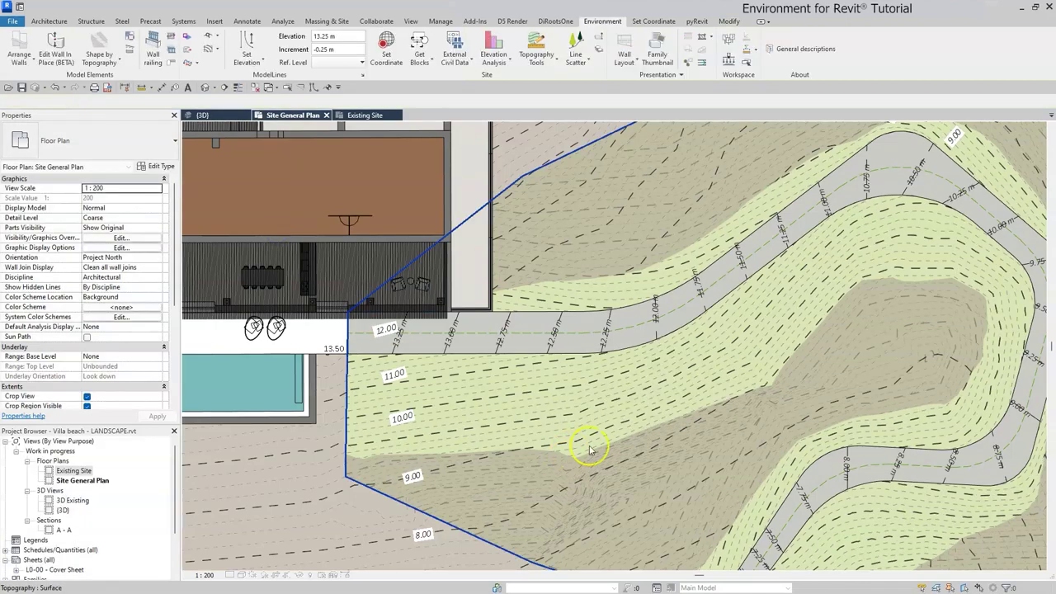
scroll(900, 438, down, 2)
scroll(891, 538, down, 2)
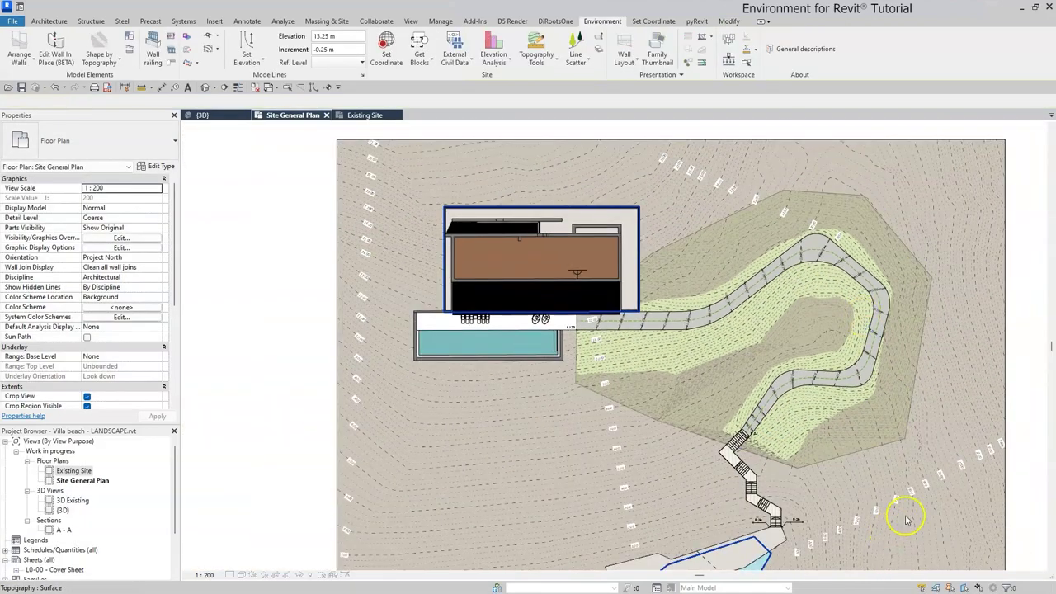
Step: Inspect the graded slopes and the topography's cut and fill properties in the 3D view, and return to the Site General Plan
click(203, 114)
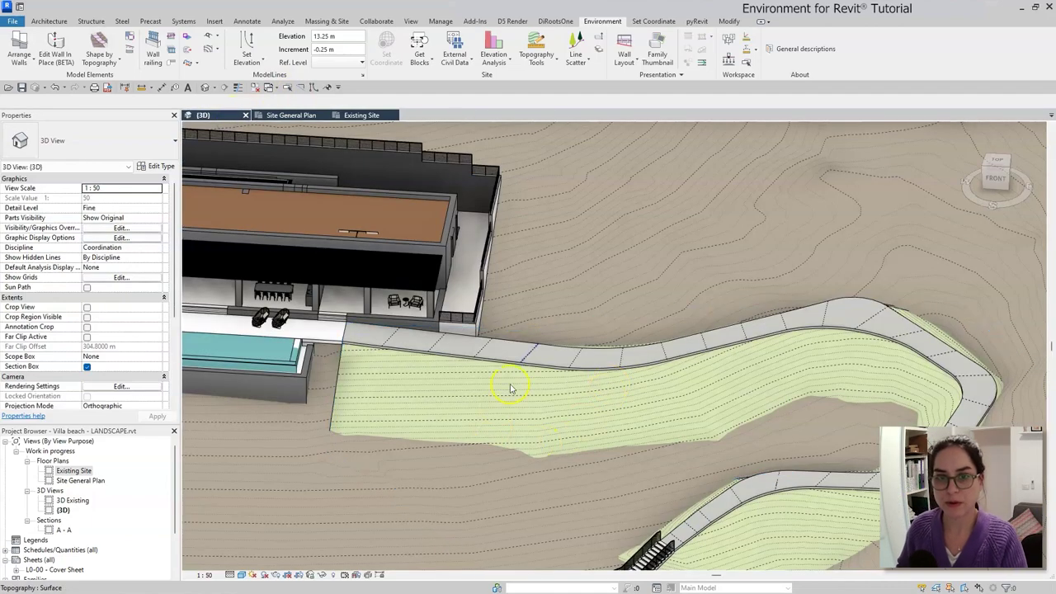
scroll(599, 308, down, 2)
middle_drag(584, 401, 646, 437)
middle_drag(519, 372, 671, 467)
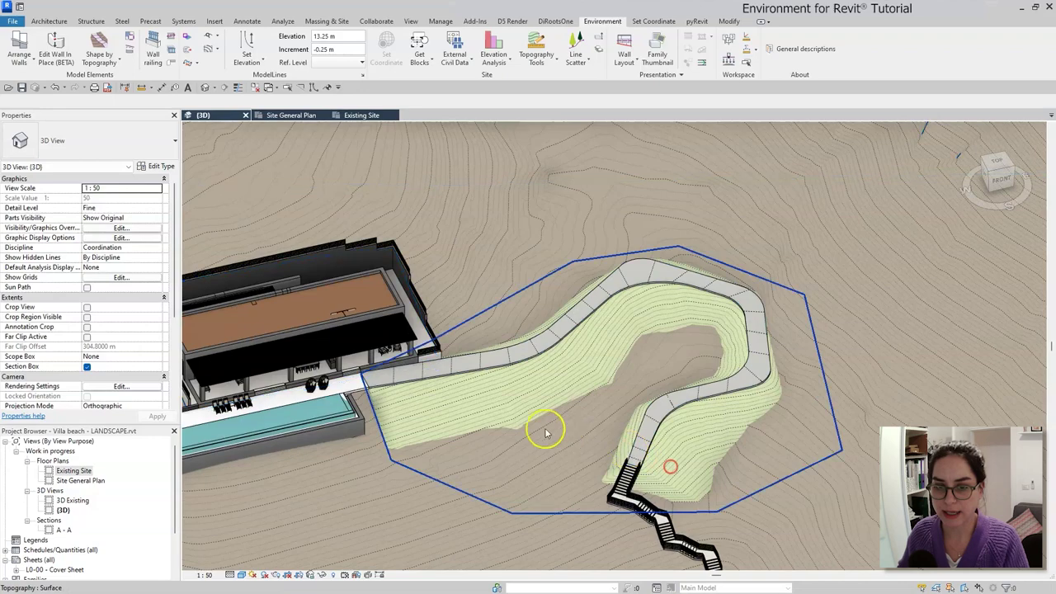
click(533, 402)
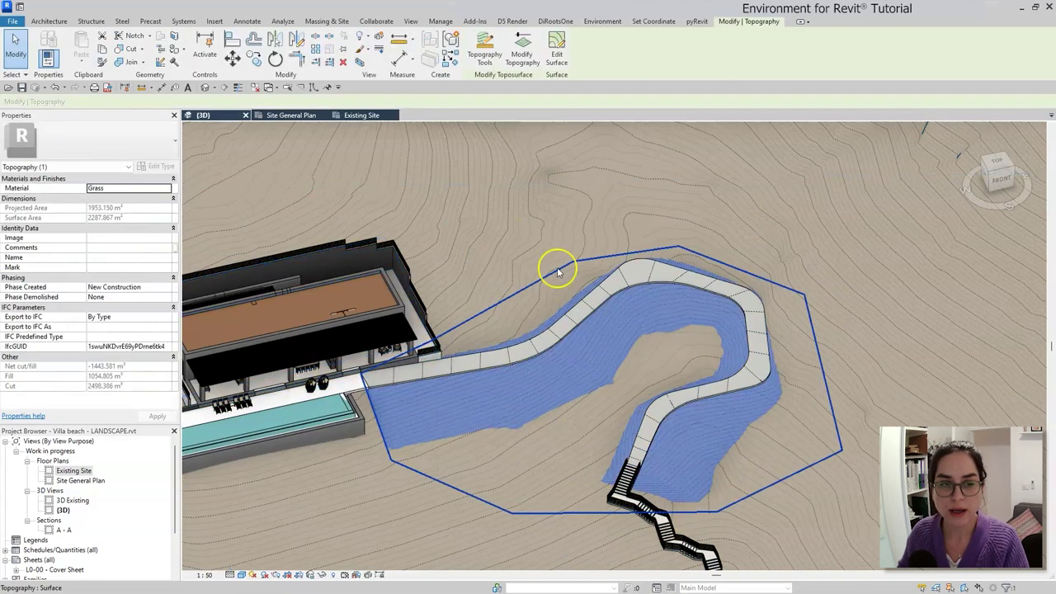
click(302, 117)
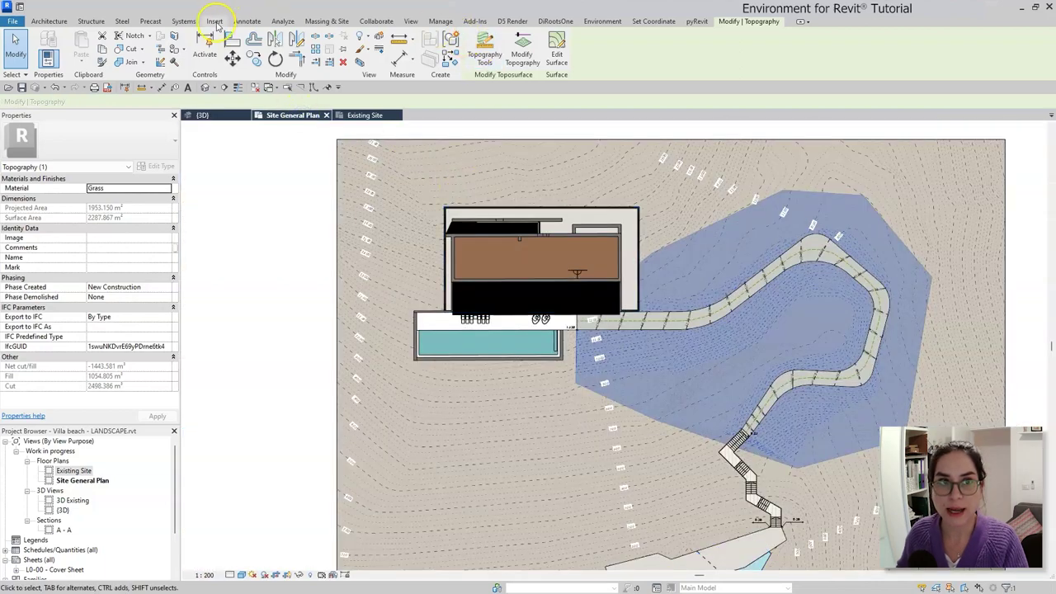
Step: Draw Dashed Violet detail lines in the site plan from the terrace along the house's lower wall and around its corner to the grass slope
click(247, 21)
click(281, 48)
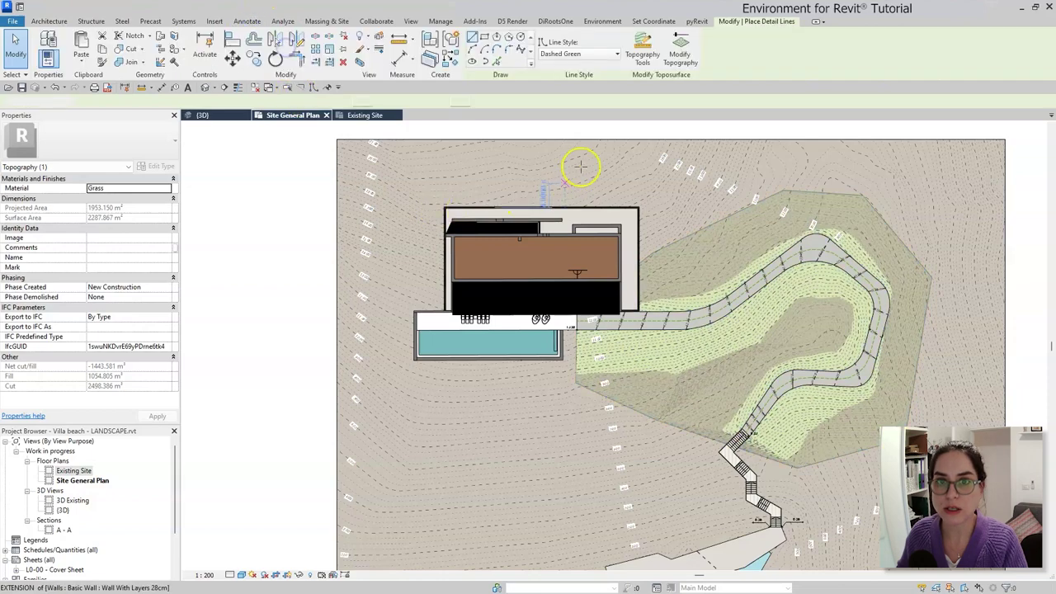
click(583, 53)
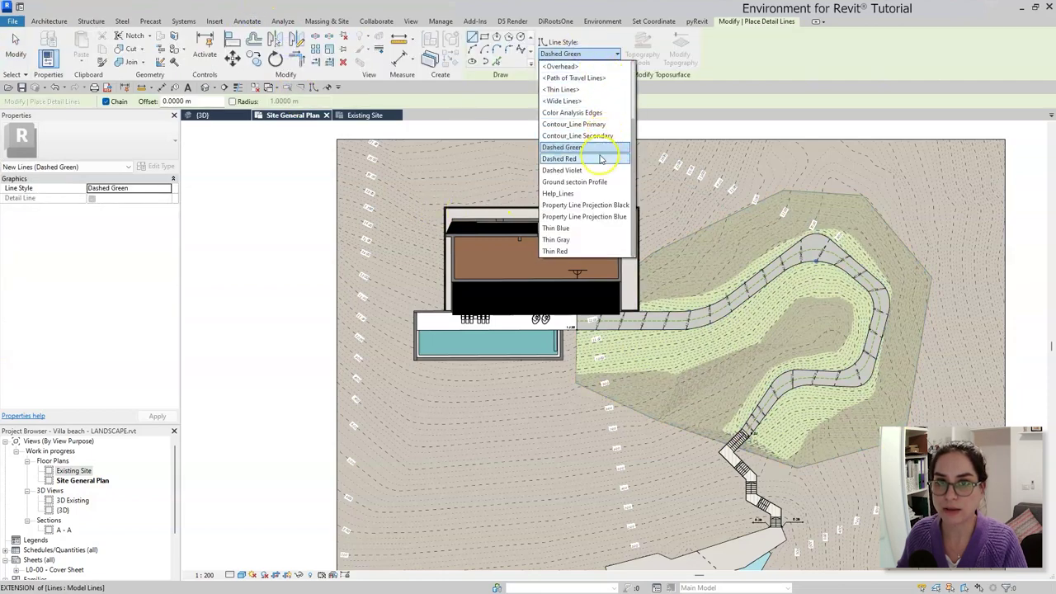
click(595, 171)
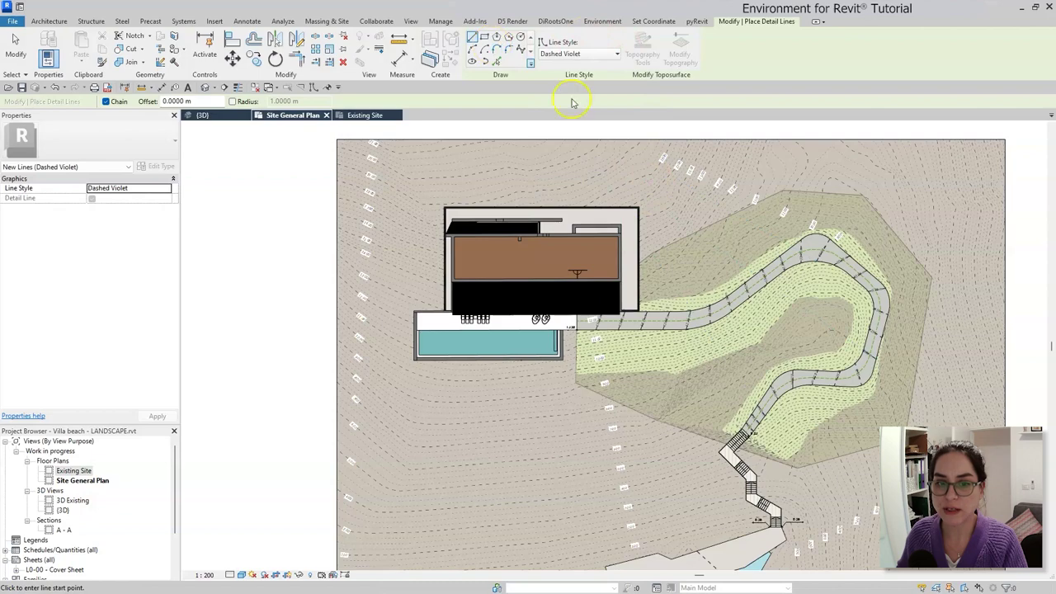
scroll(651, 250, up, 5)
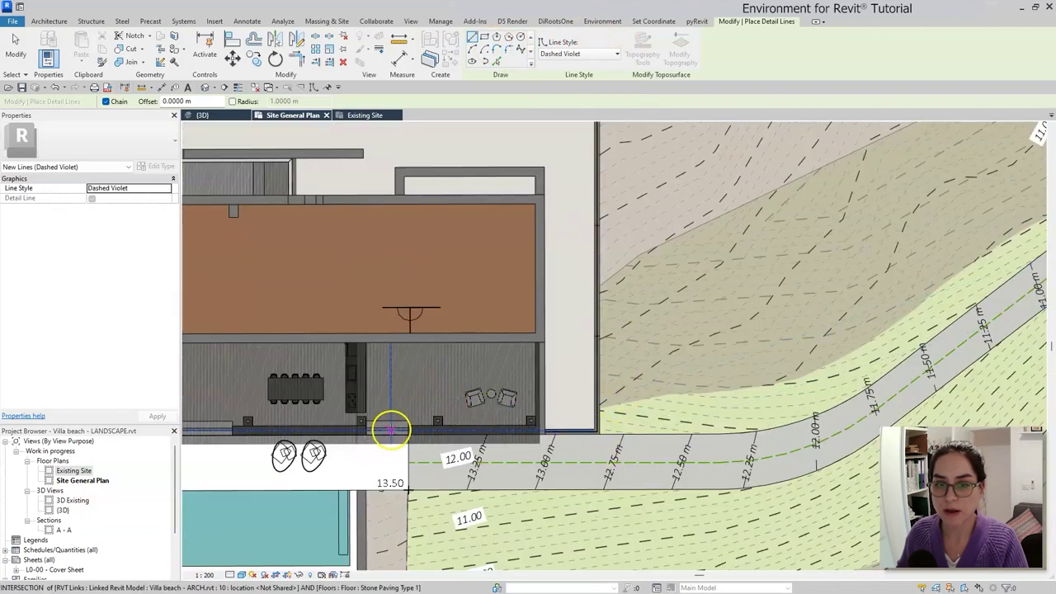
click(378, 430)
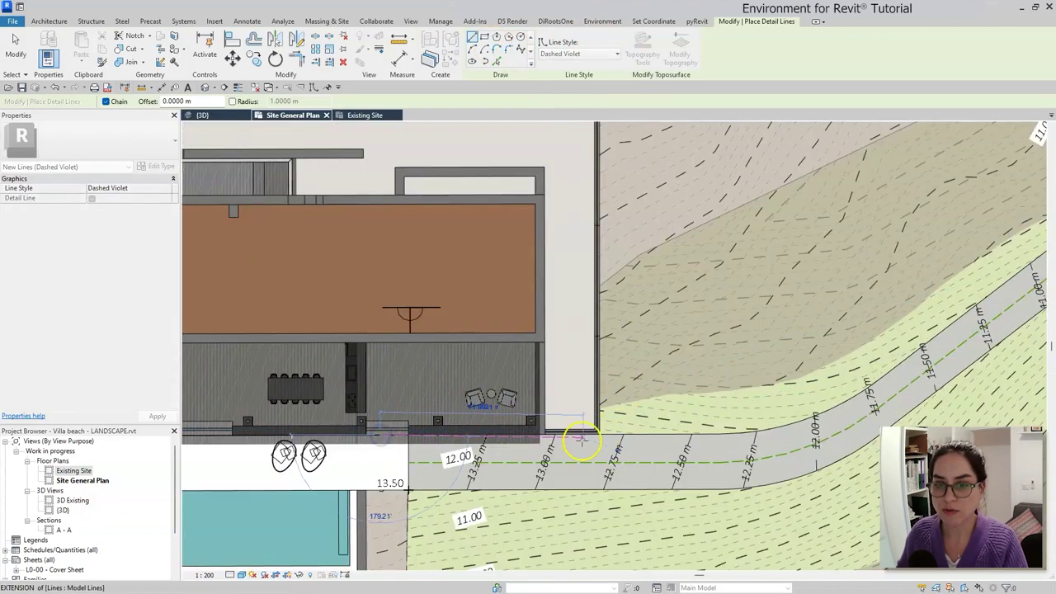
scroll(599, 422, up, 3)
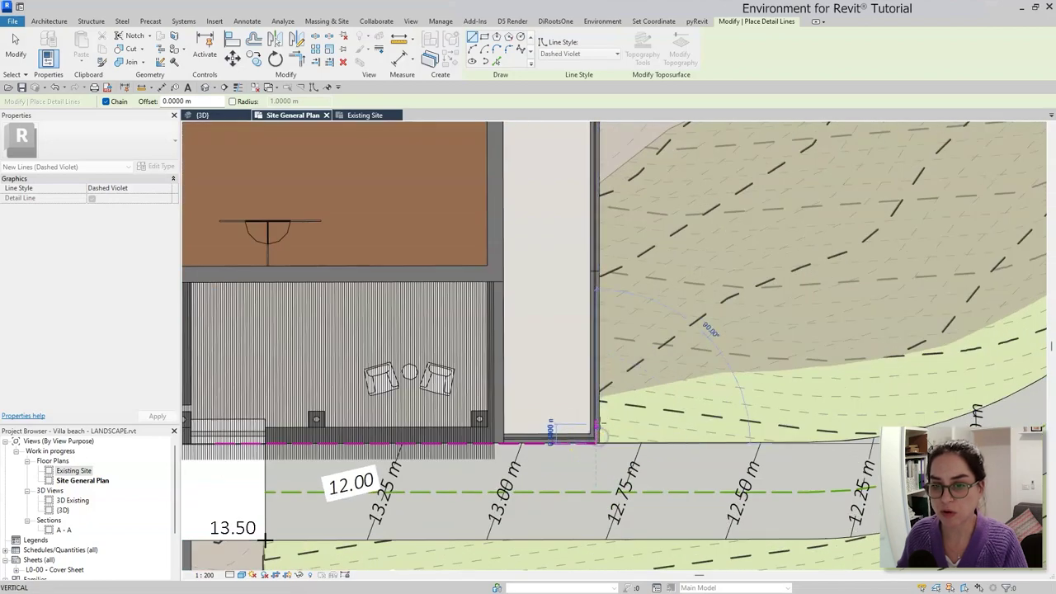
click(596, 434)
click(597, 400)
Step: Continue the Dashed Violet line along the grass slope's edge above the path's upper stretch to the outer bend
scroll(674, 372, up, 3)
click(767, 372)
middle_drag(969, 358, 301, 520)
click(323, 476)
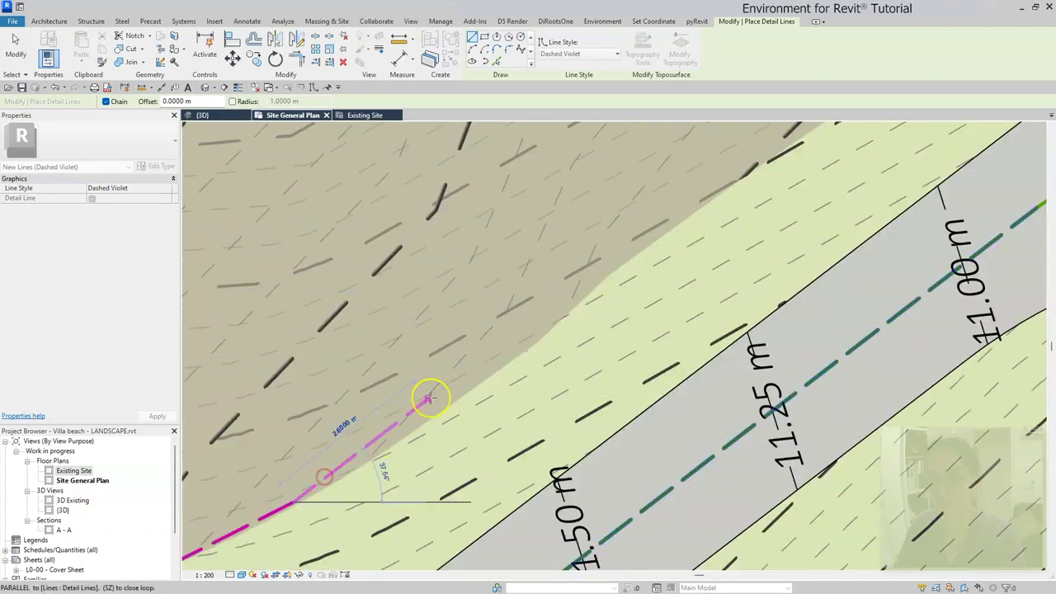
click(618, 266)
middle_drag(759, 161, 535, 450)
click(913, 258)
middle_drag(940, 248, 473, 387)
click(801, 323)
Step: Trace the grass slope's outer edge around the bend, past the path's 10.25 m mark to its 9.25 m mark
middle_drag(886, 335, 528, 206)
scroll(806, 429, up, 2)
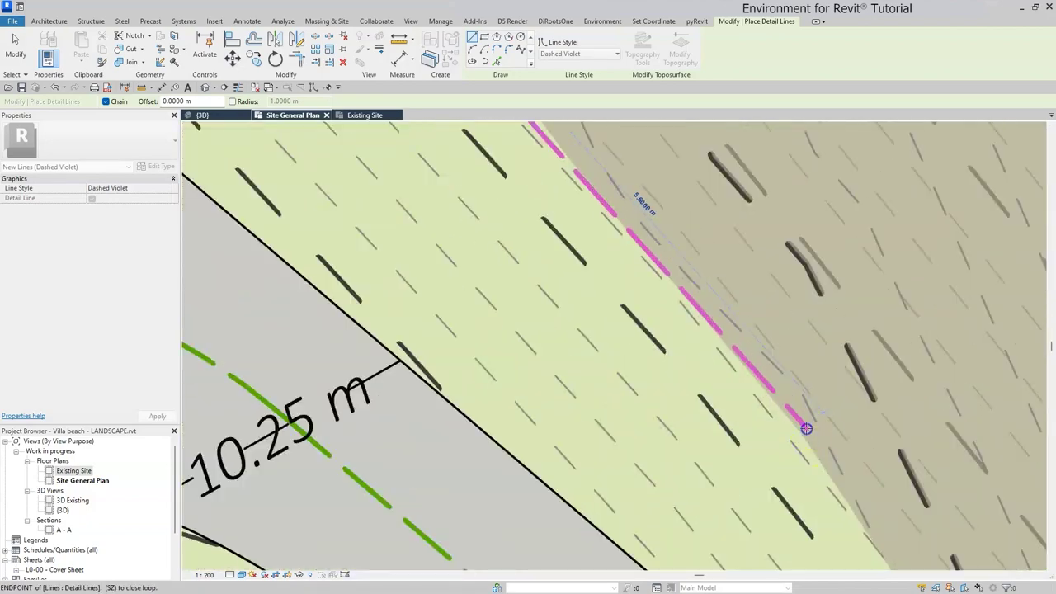
click(806, 429)
scroll(806, 429, up, 2)
middle_drag(830, 495, 811, 226)
click(830, 268)
click(787, 484)
middle_drag(787, 484, 834, 199)
click(801, 319)
middle_drag(767, 535, 805, 165)
click(773, 242)
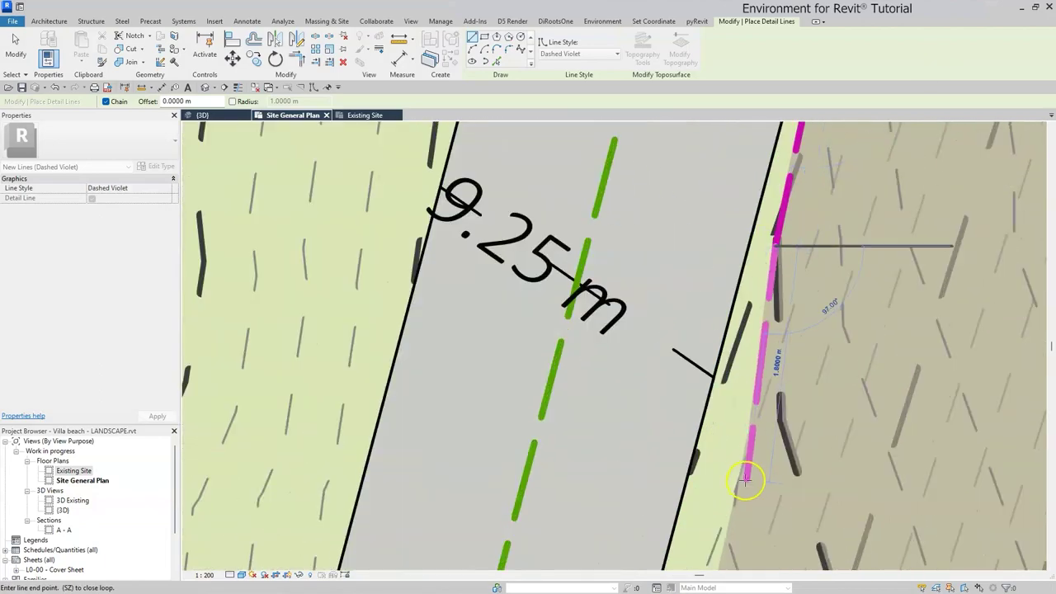
Step: Extend the Dashed Violet line down from the 9.25 m mark and along the grass slope's lower outer edge towards the stairs
middle_drag(747, 479, 833, 165)
click(806, 342)
click(851, 240)
click(827, 296)
scroll(792, 478, down, 2)
middle_drag(784, 495, 941, 264)
click(896, 337)
click(735, 401)
Step: Complete the slope outline at the stair end and inside the loop, finishing the line just past the slope's edge beside the pool
scroll(736, 401, up, 2)
middle_drag(589, 511, 891, 289)
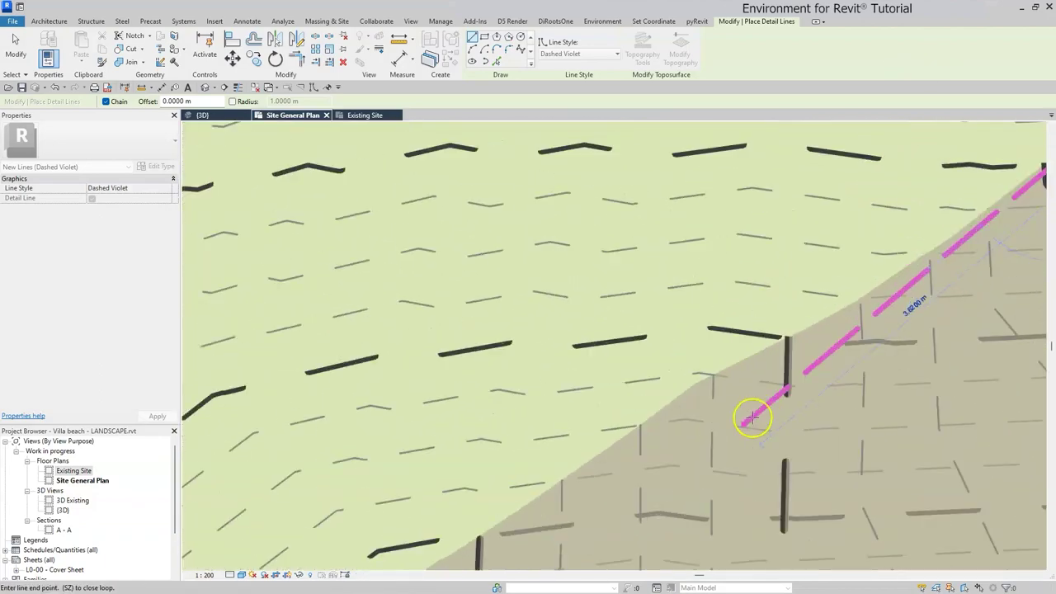
scroll(754, 418, down, 4)
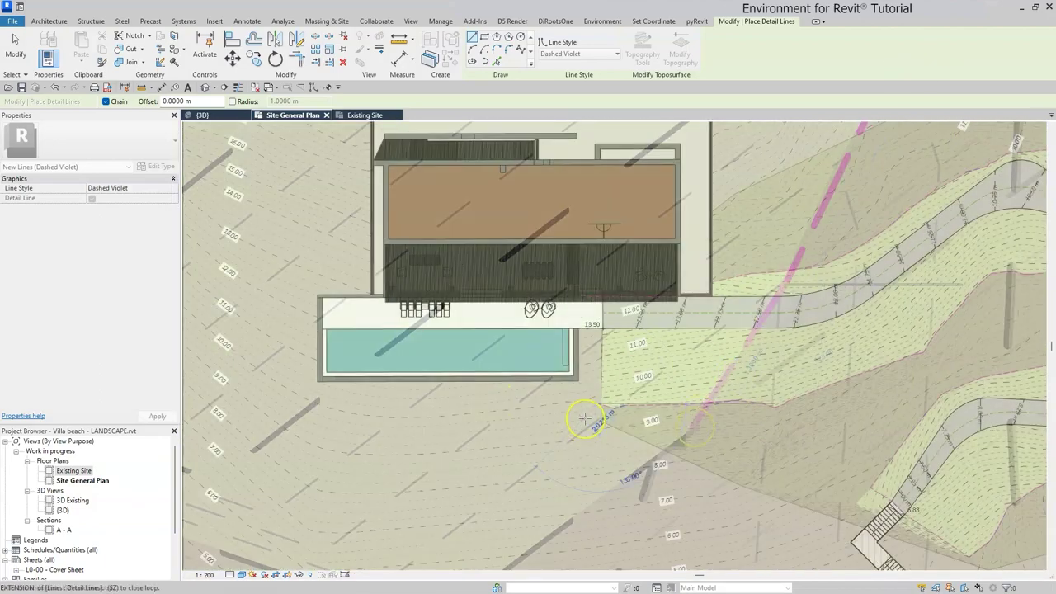
click(584, 419)
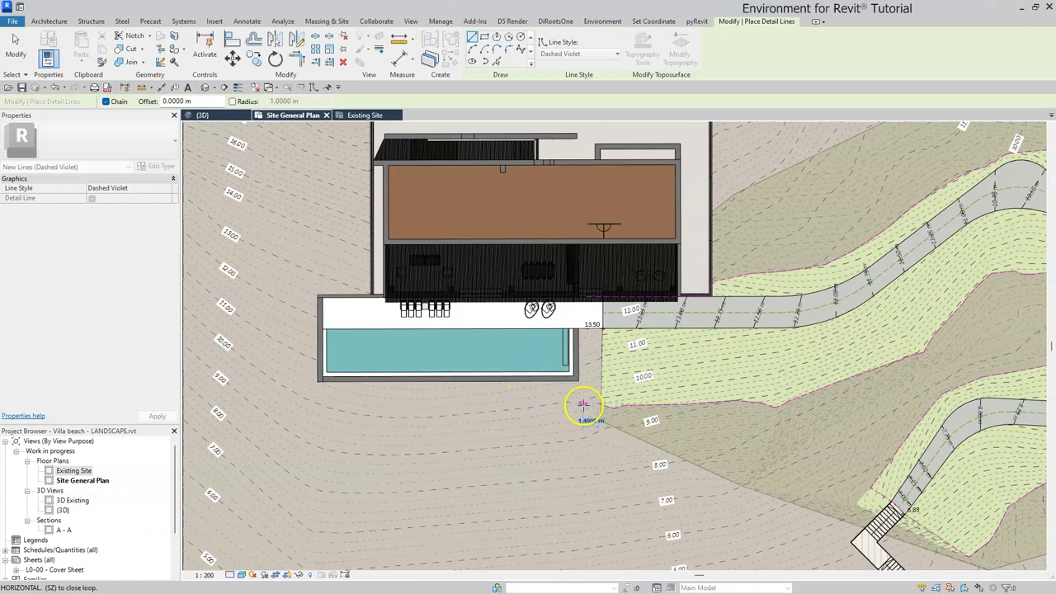
click(583, 405)
key(Escape)
key(Escape)
scroll(500, 429, down, 3)
scroll(982, 493, up, 1)
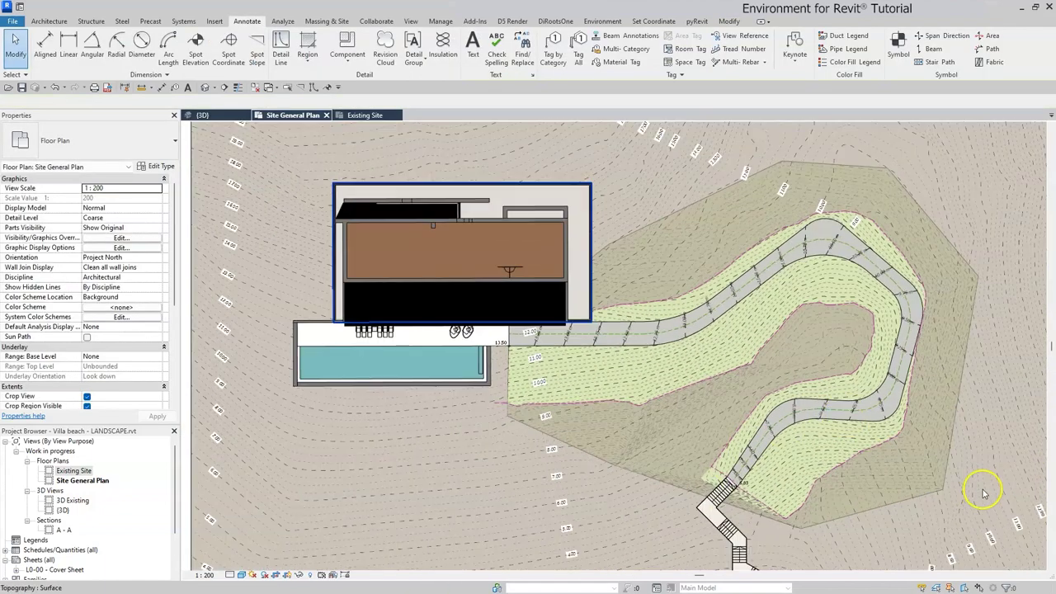
Step: Split the grass topography using the connected chain of Dashed Violet detail lines as the split line
scroll(983, 492, up, 1)
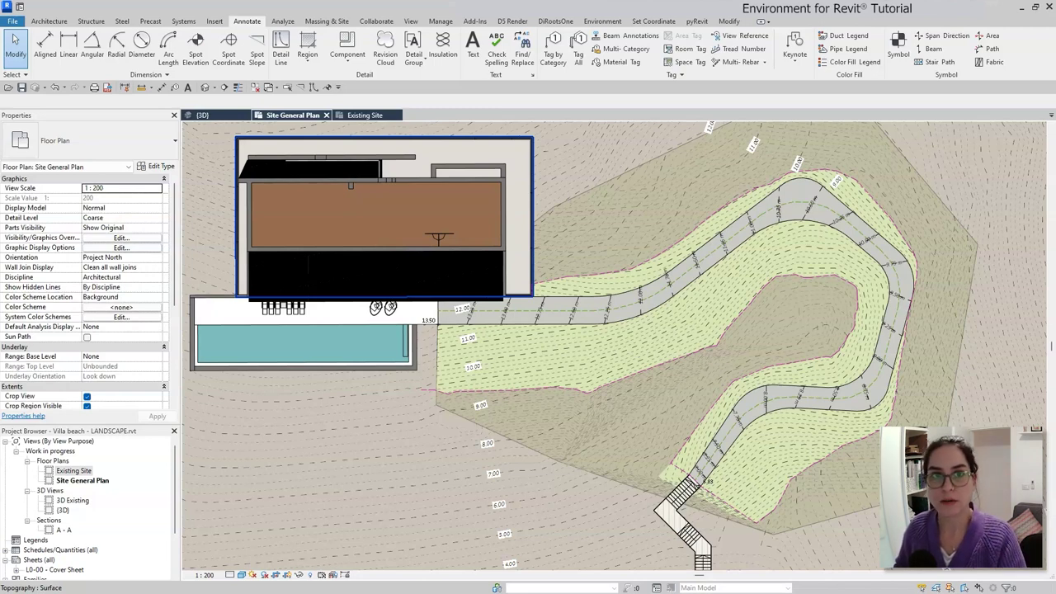
click(347, 22)
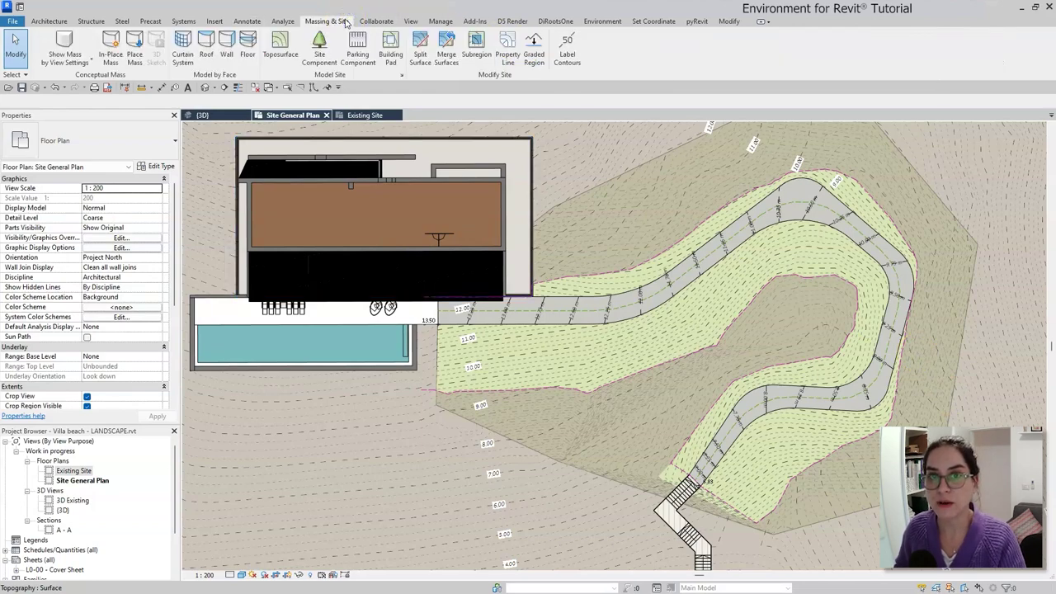
click(427, 70)
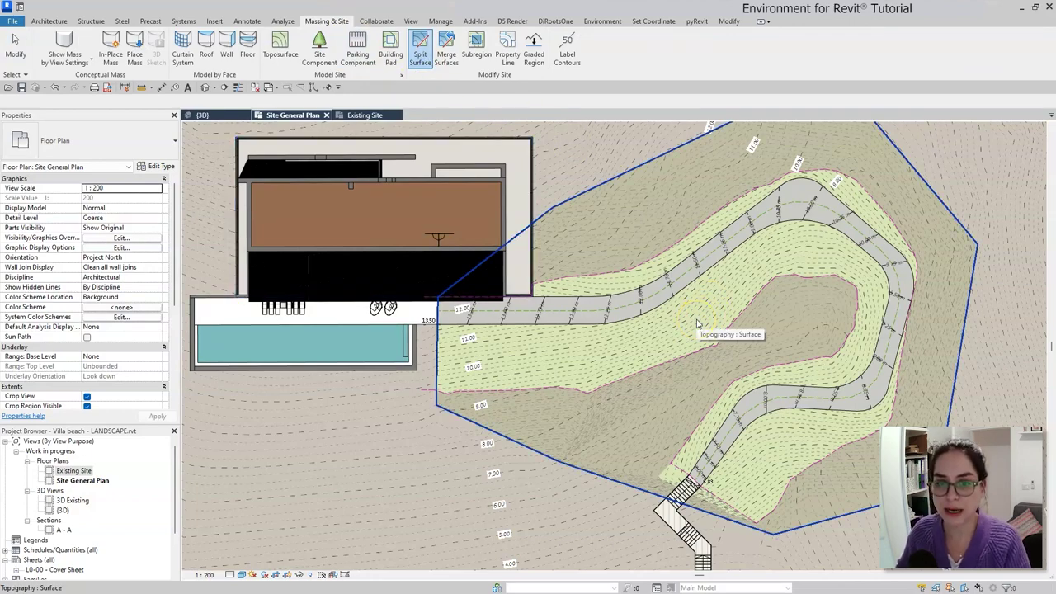
click(697, 324)
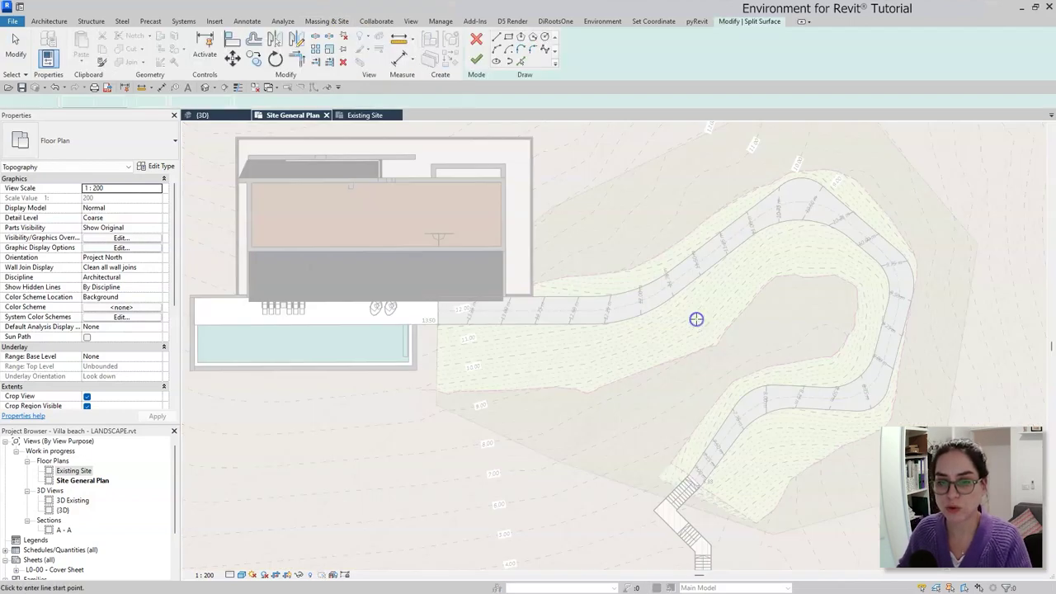
click(521, 61)
scroll(662, 338, up, 5)
key(Tab)
click(662, 339)
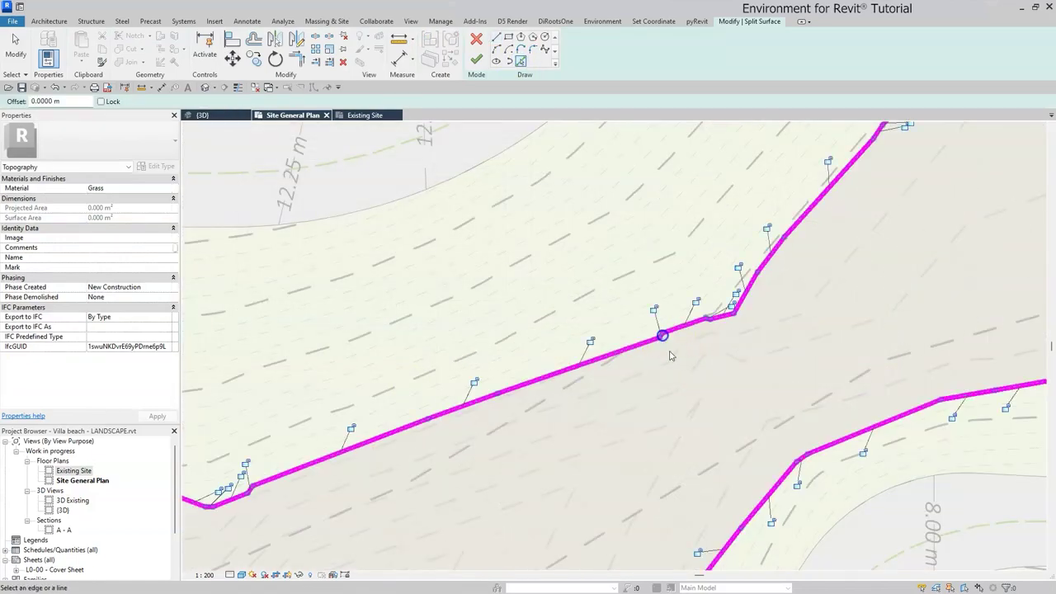
scroll(664, 338, down, 5)
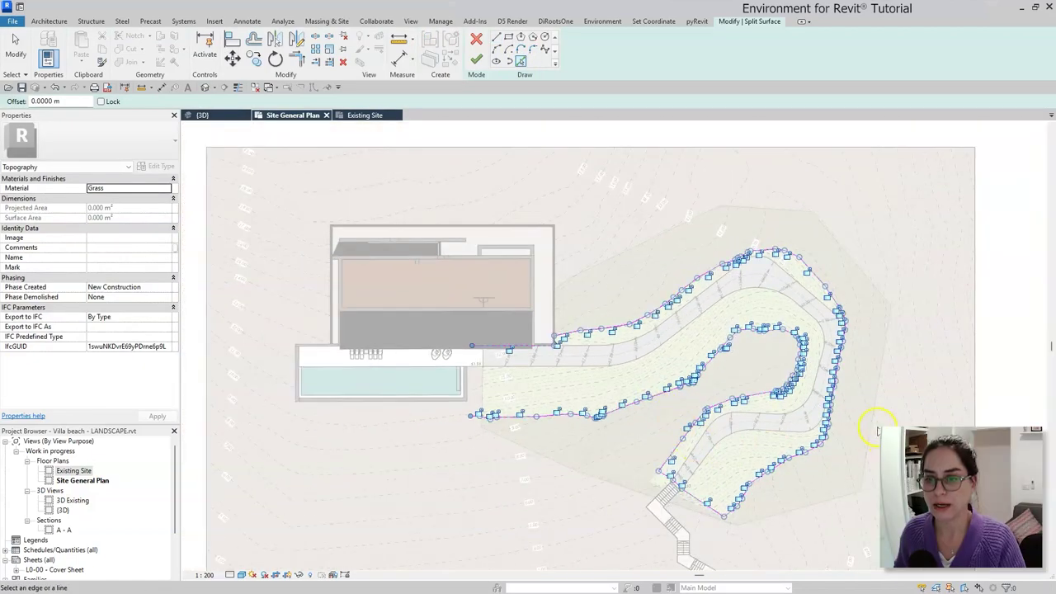
scroll(877, 429, down, 1)
key(Escape)
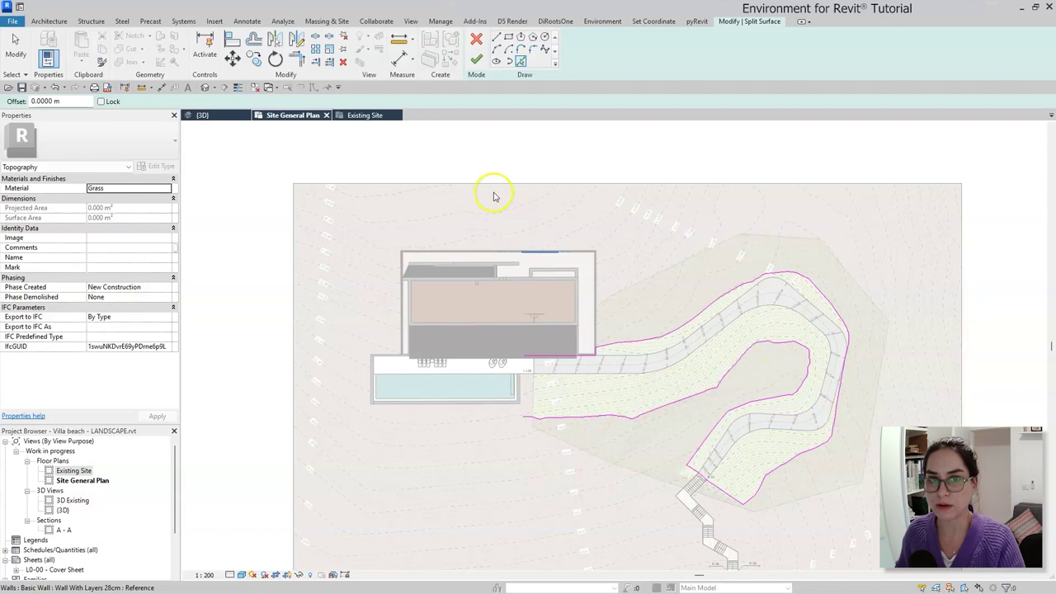
click(476, 61)
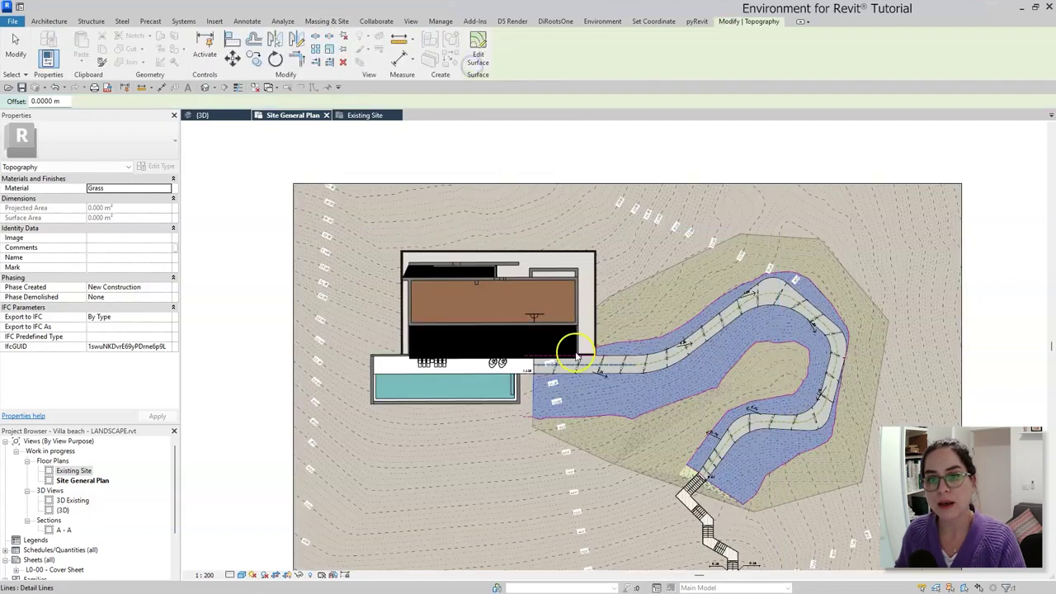
Step: Delete the grass topography piece outside the Dashed Violet outline and inspect the trimmed slopes in the 3D view
click(617, 307)
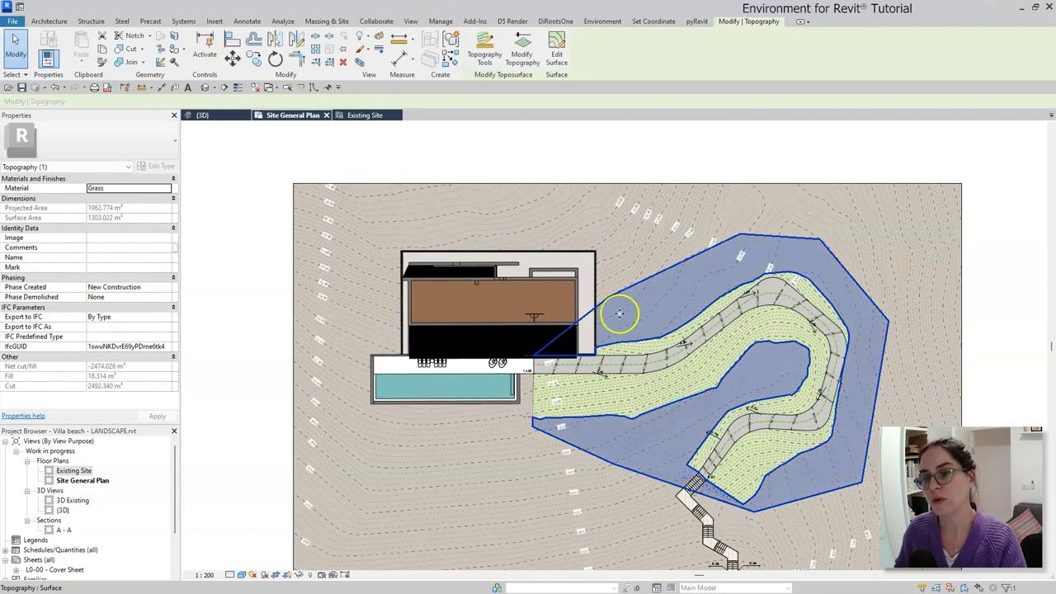
click(753, 525)
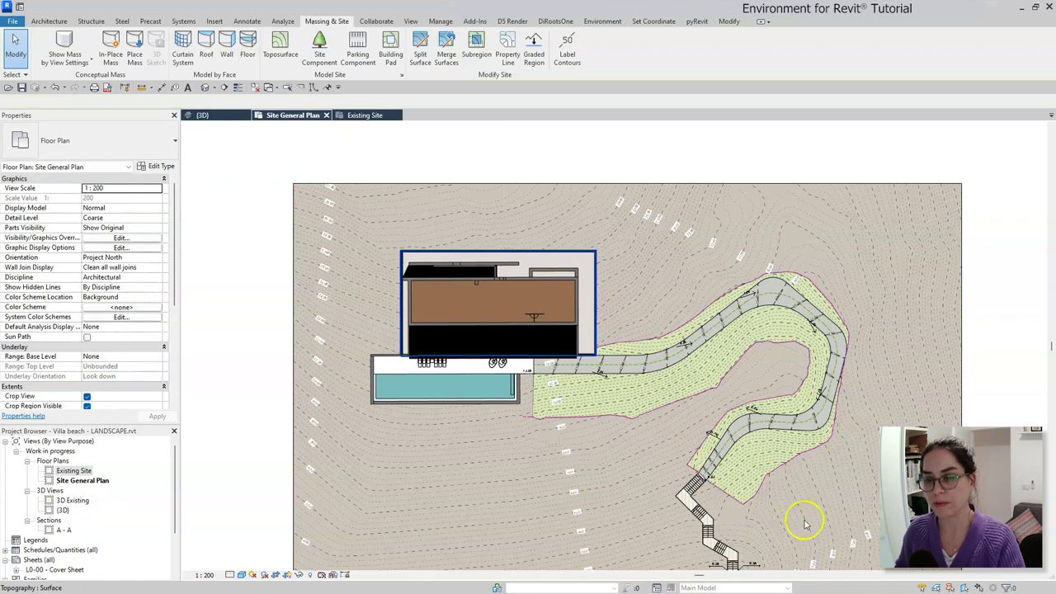
scroll(817, 499, up, 2)
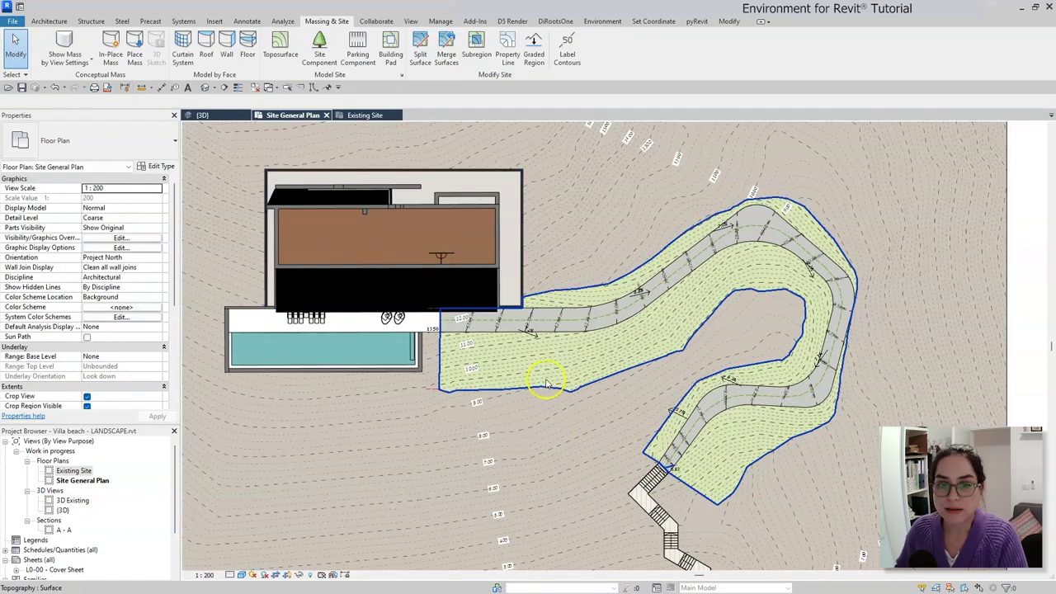
click(204, 115)
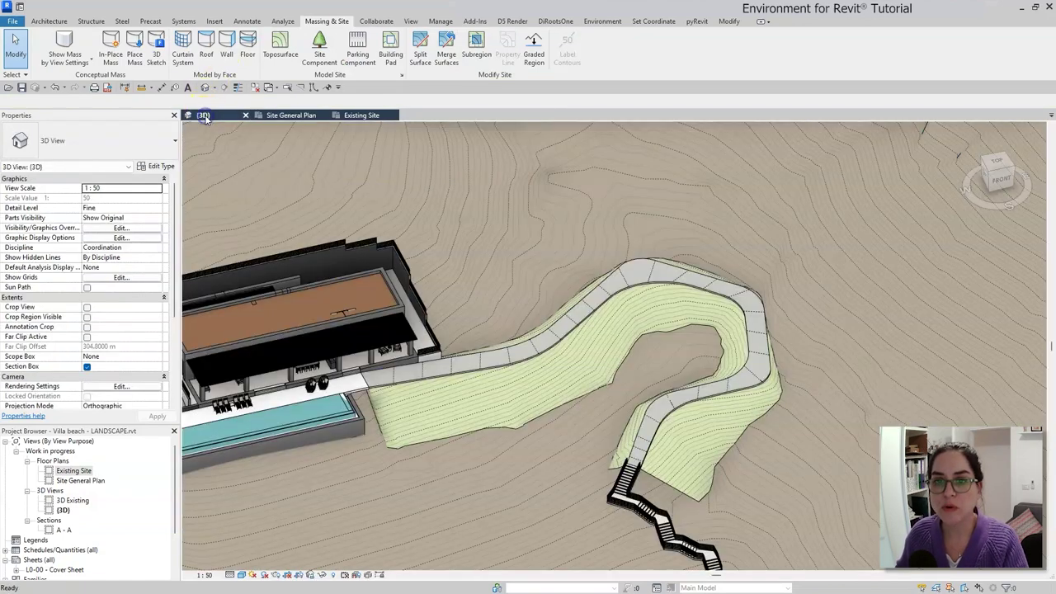
shift+middle_drag(490, 457, 469, 436)
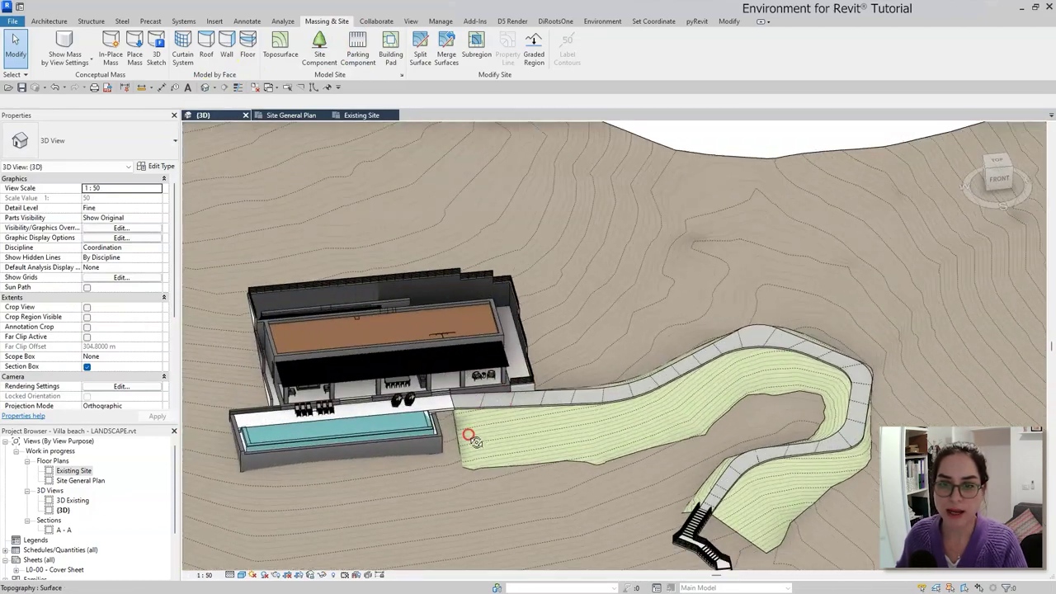
scroll(632, 536, up, 3)
click(597, 386)
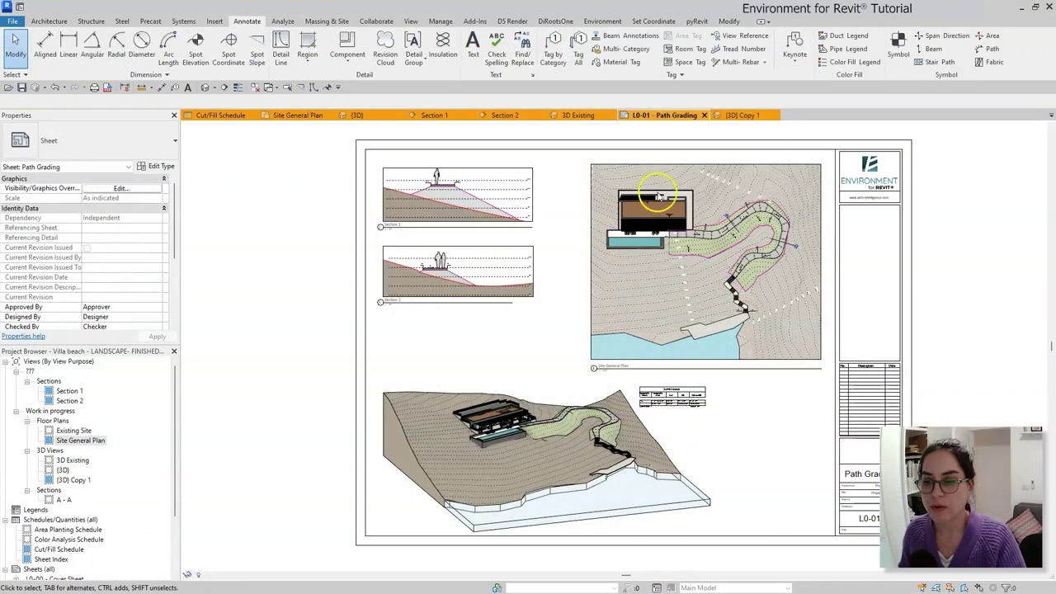
Step: Examine the Site General Plan, Section 1, Section 2, 3D view and Cut/Fill Schedule on the L0-01 - Path Grading sheet
scroll(814, 172, up, 6)
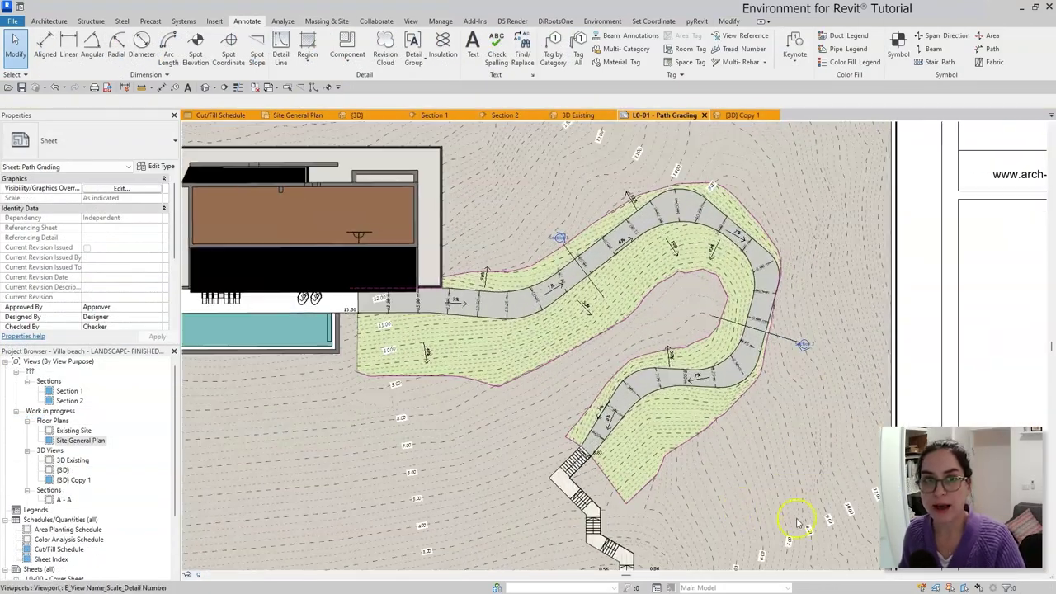
middle_drag(797, 520, 969, 548)
middle_drag(204, 263, 949, 273)
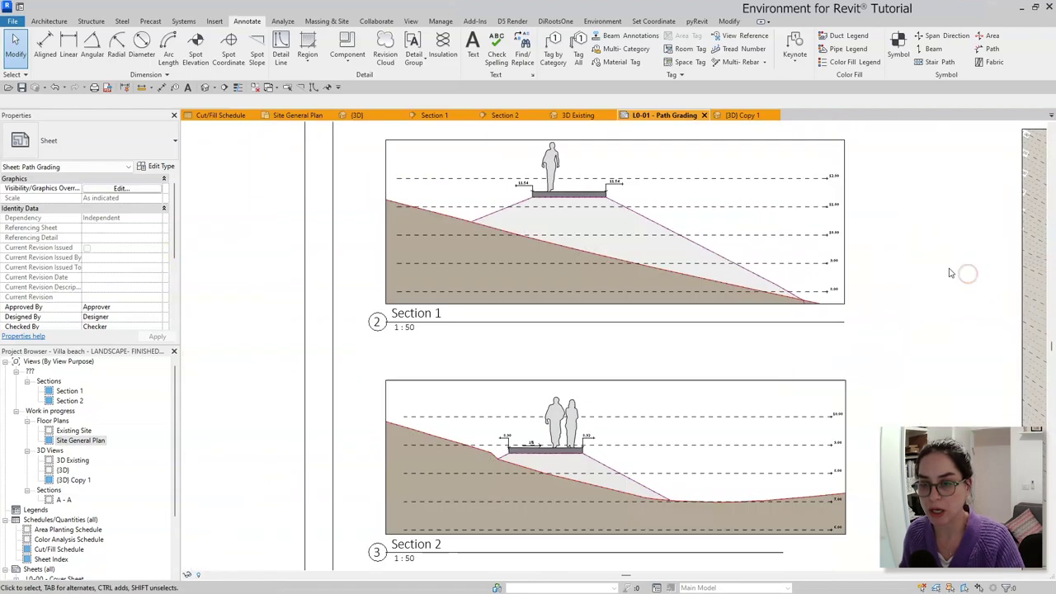
click(970, 340)
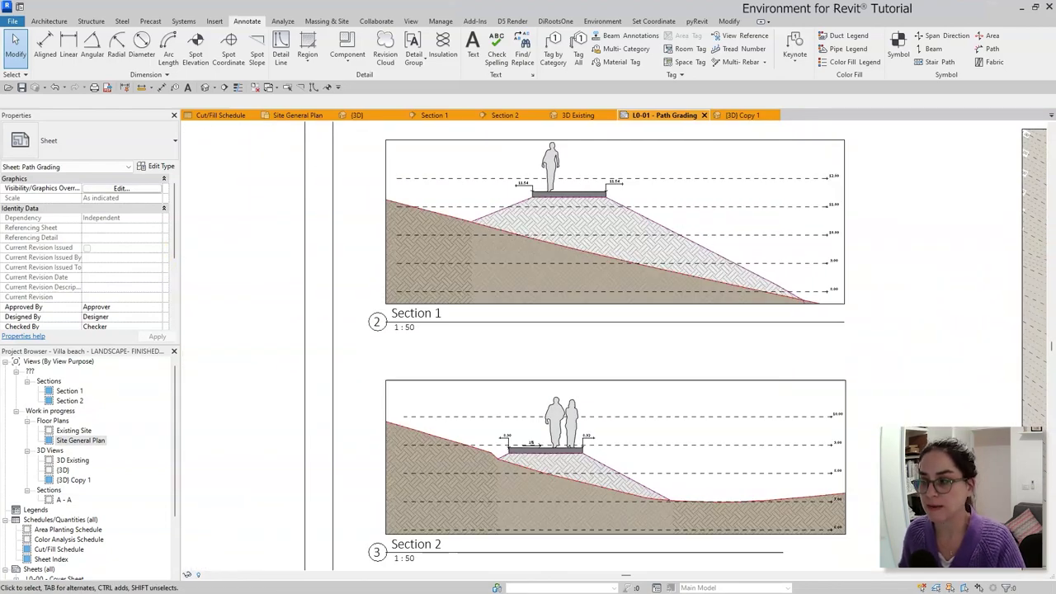
middle_drag(985, 542, 798, 109)
scroll(821, 241, down, 3)
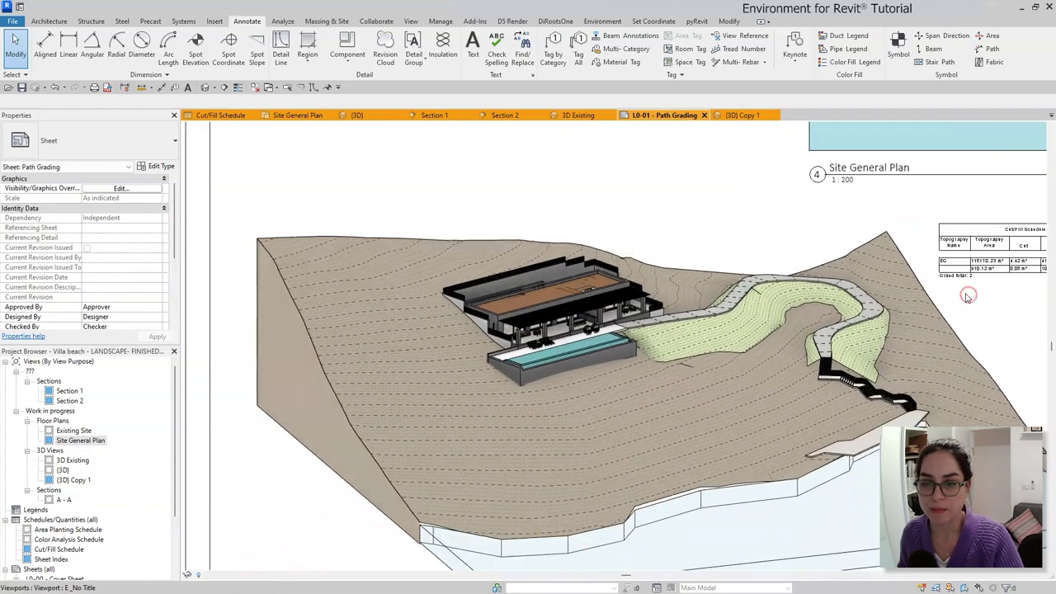
middle_drag(1004, 325, 908, 315)
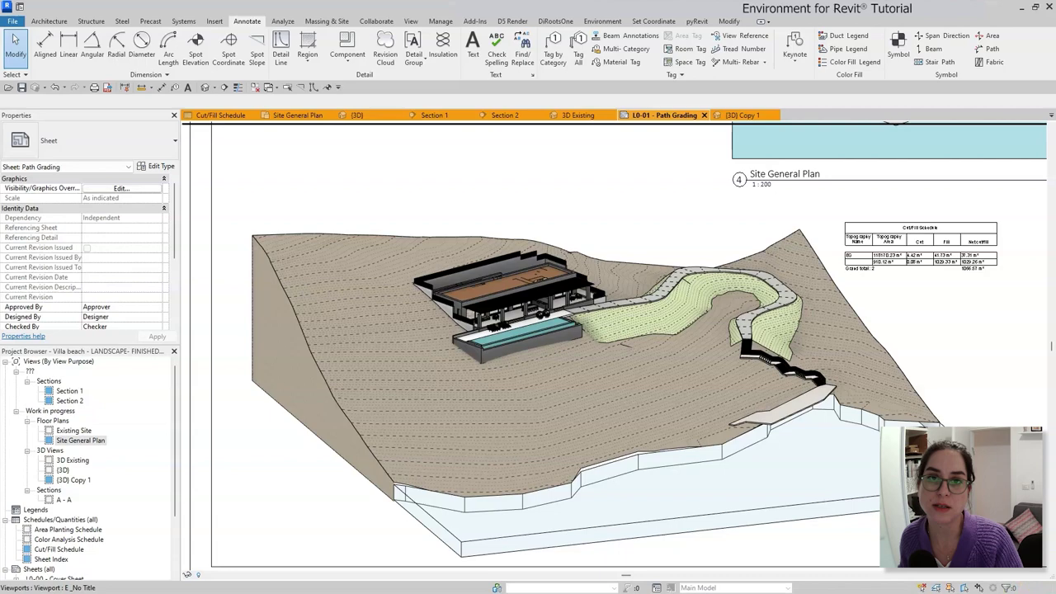
scroll(916, 520, down, 4)
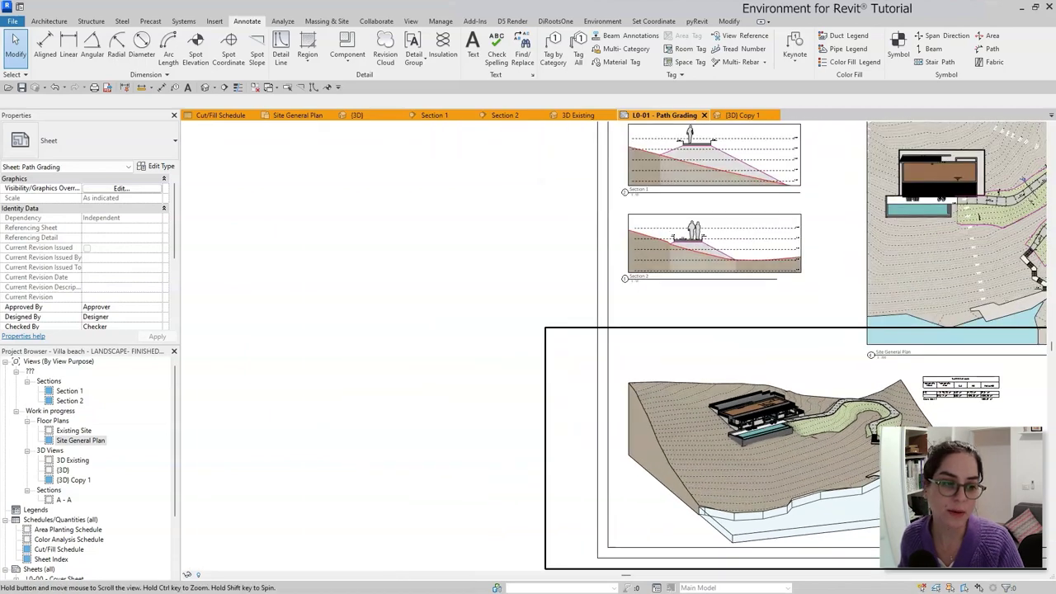
middle_drag(1005, 476, 653, 470)
scroll(652, 469, down, 1)
middle_drag(975, 418, 980, 417)
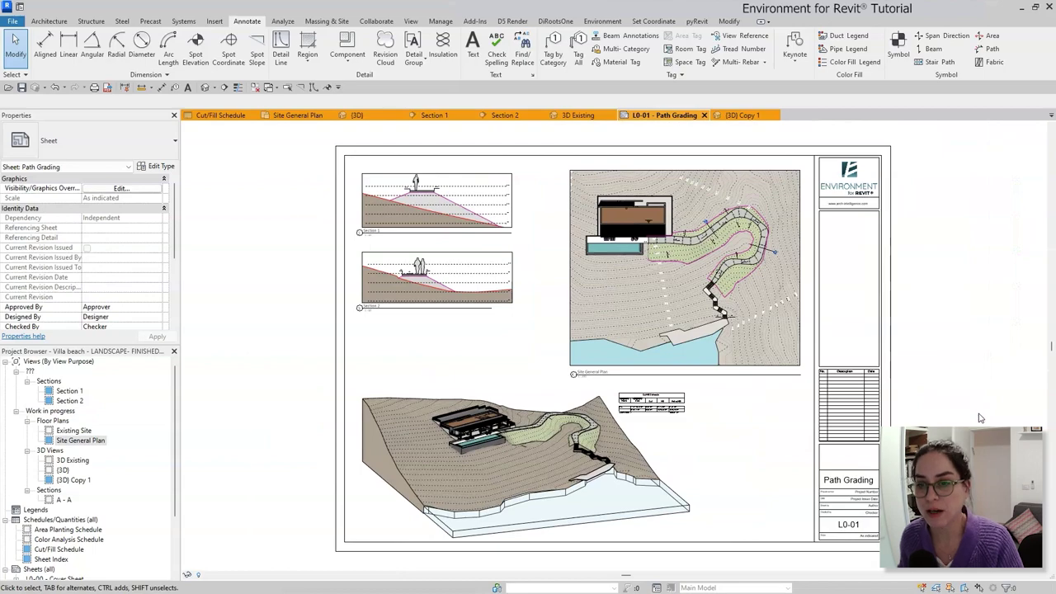